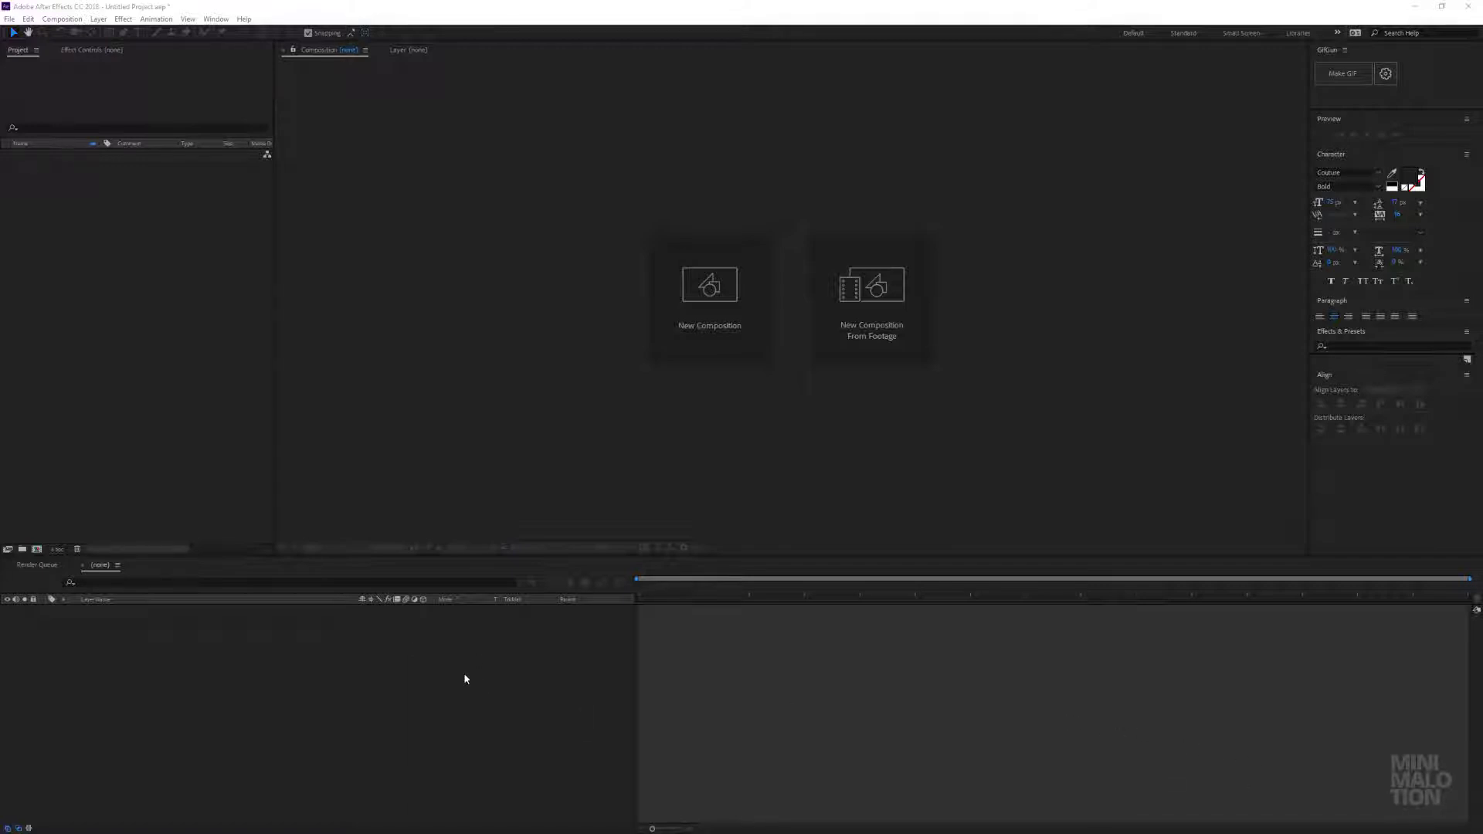
- Create a new composition using the HDTV 1080 29.97 preset with a five-second duration
left_click(119, 199)
left_click(62, 18)
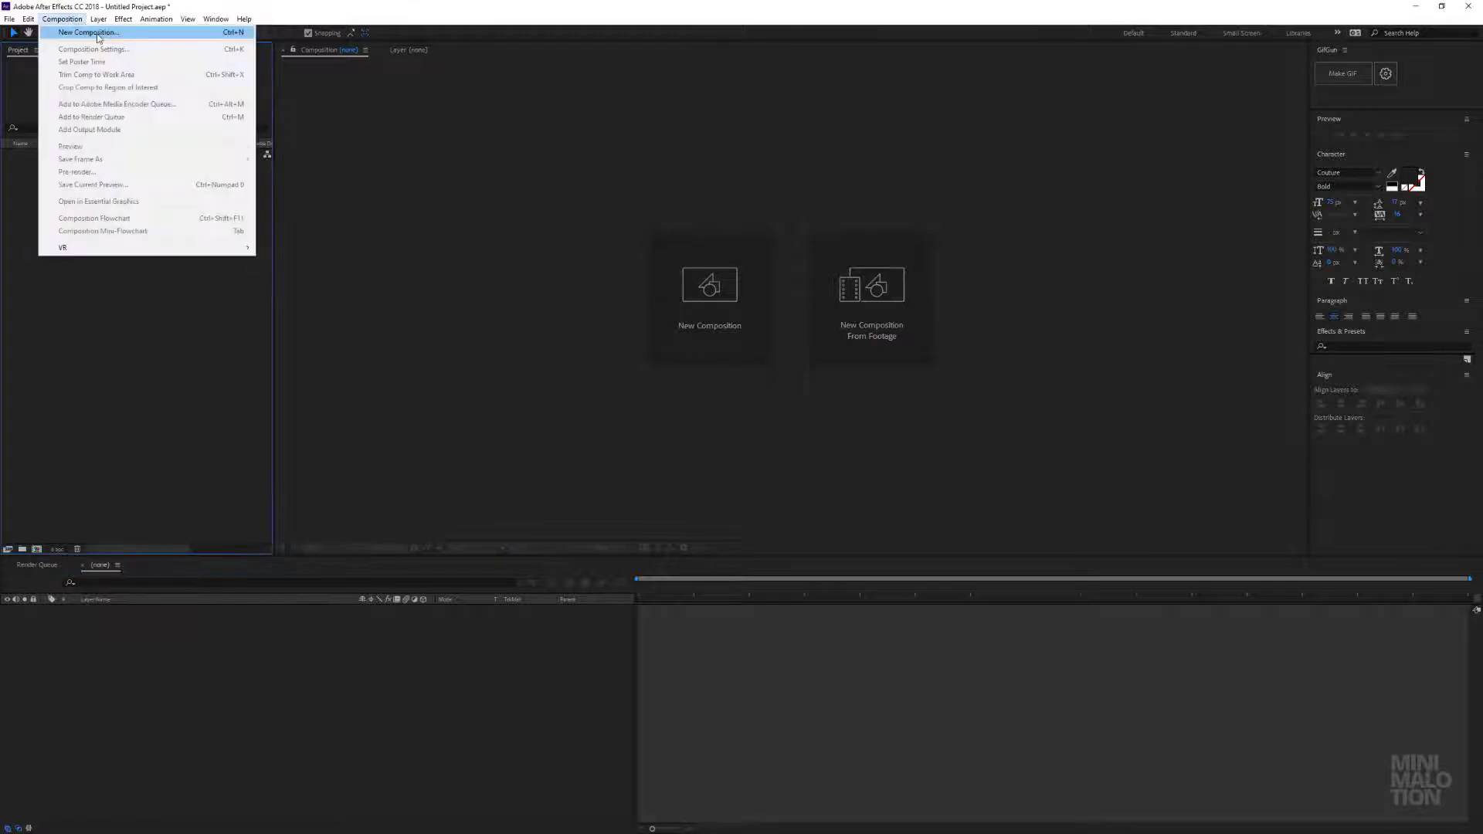
left_click(77, 30)
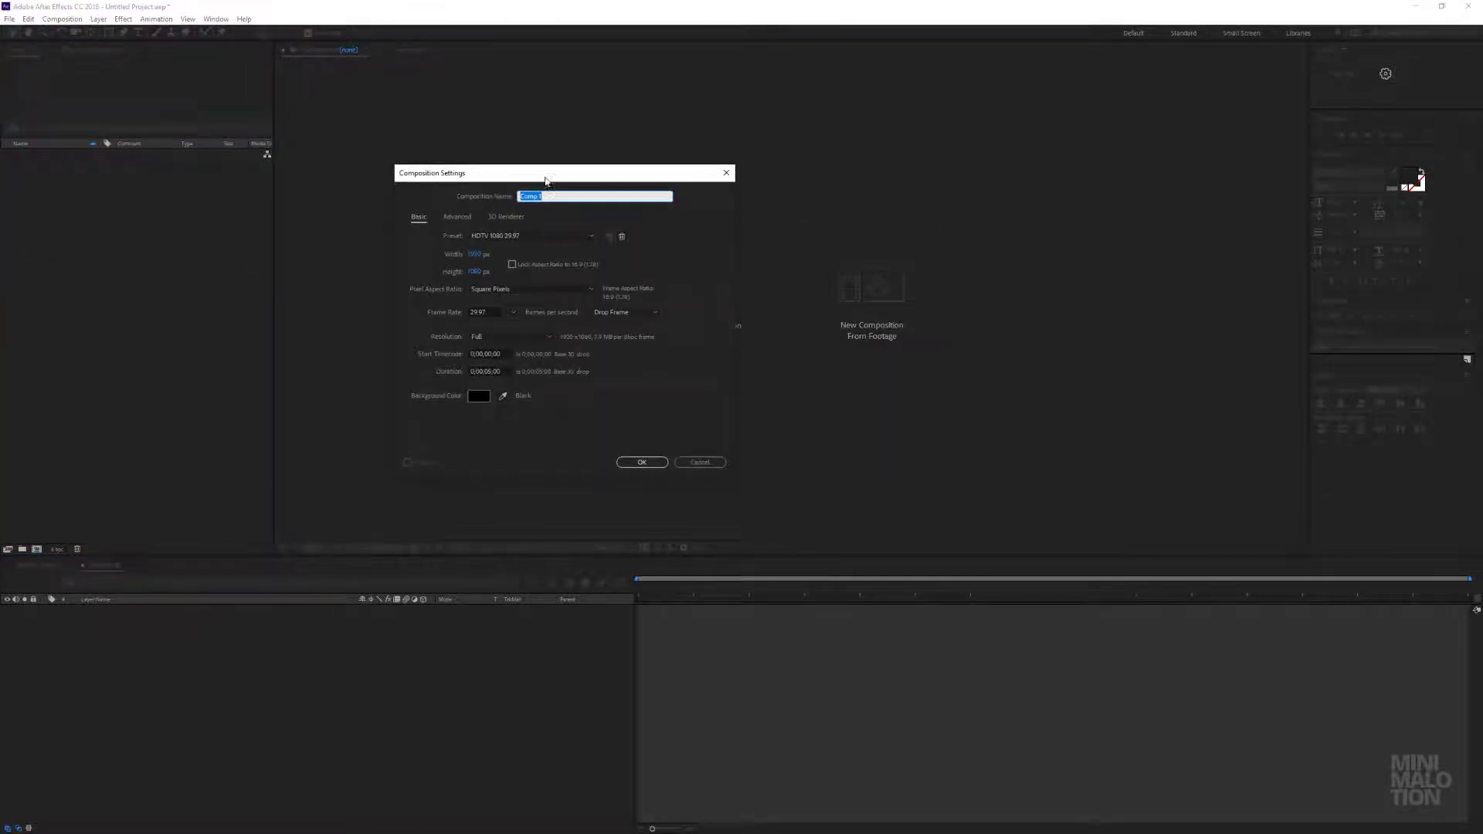
left_click_drag(545, 178, 576, 151)
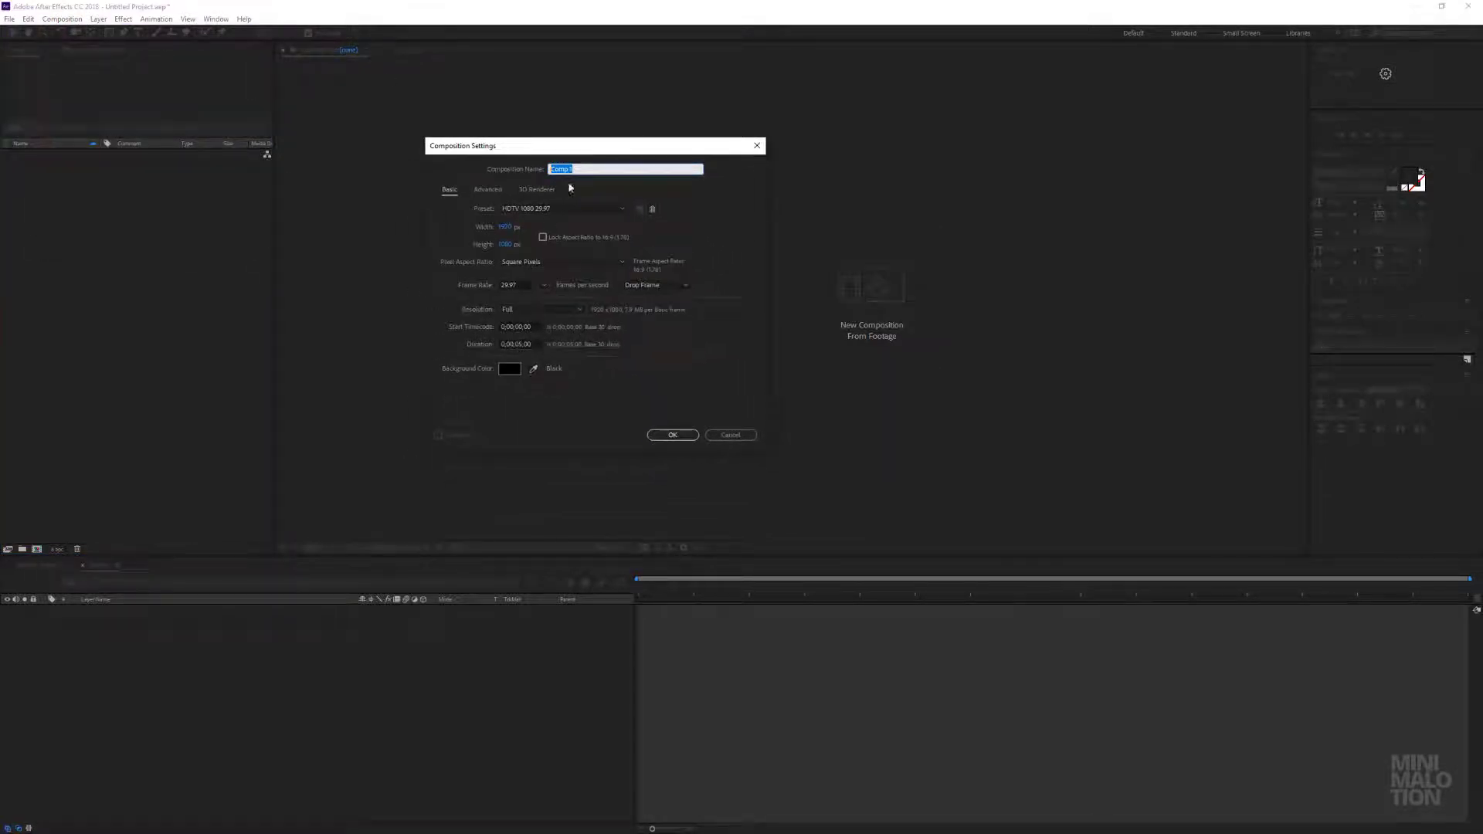
left_click(521, 266)
left_click(521, 272)
left_click(524, 208)
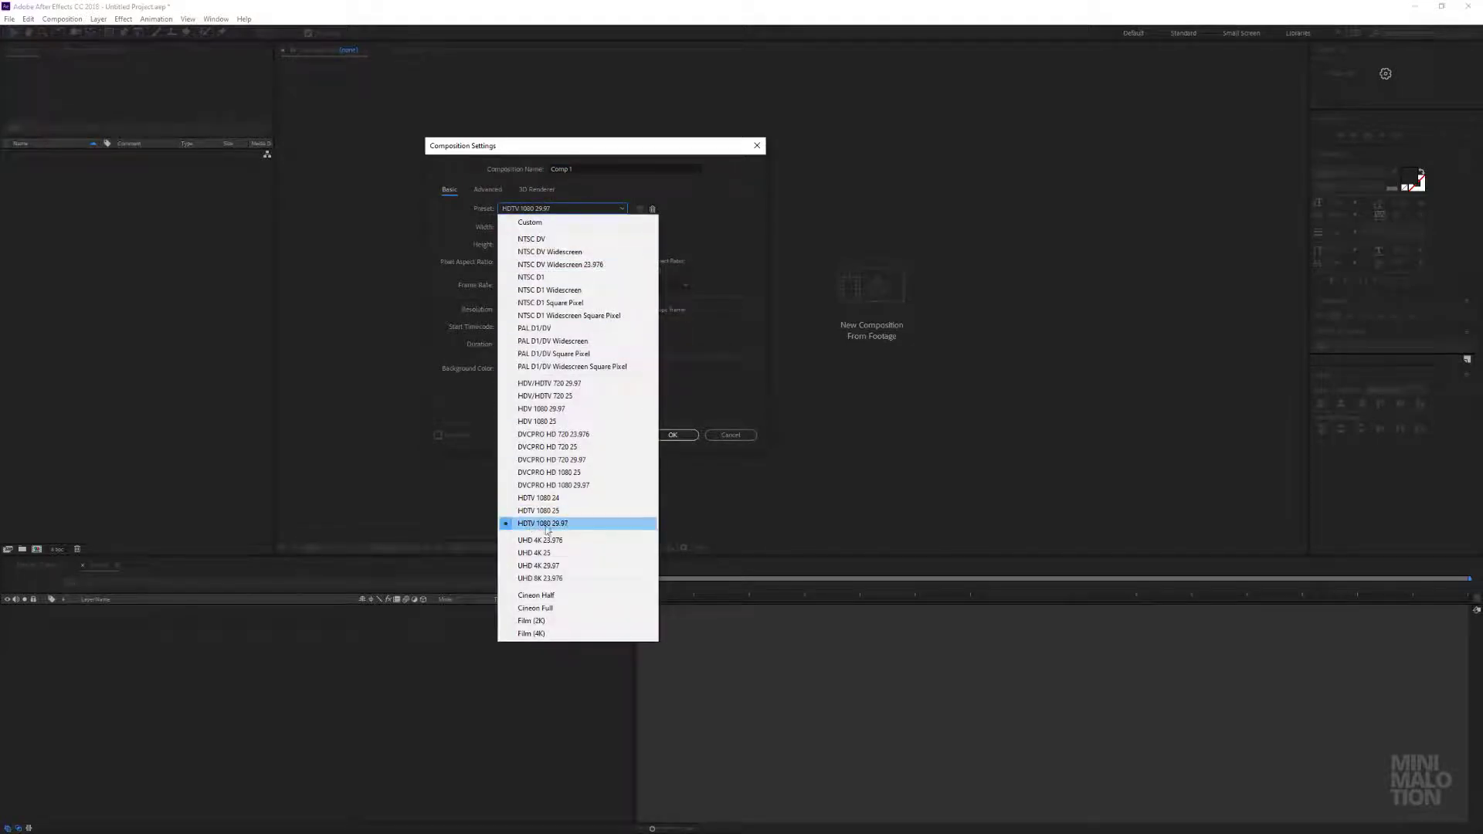
left_click(579, 522)
left_click(521, 344)
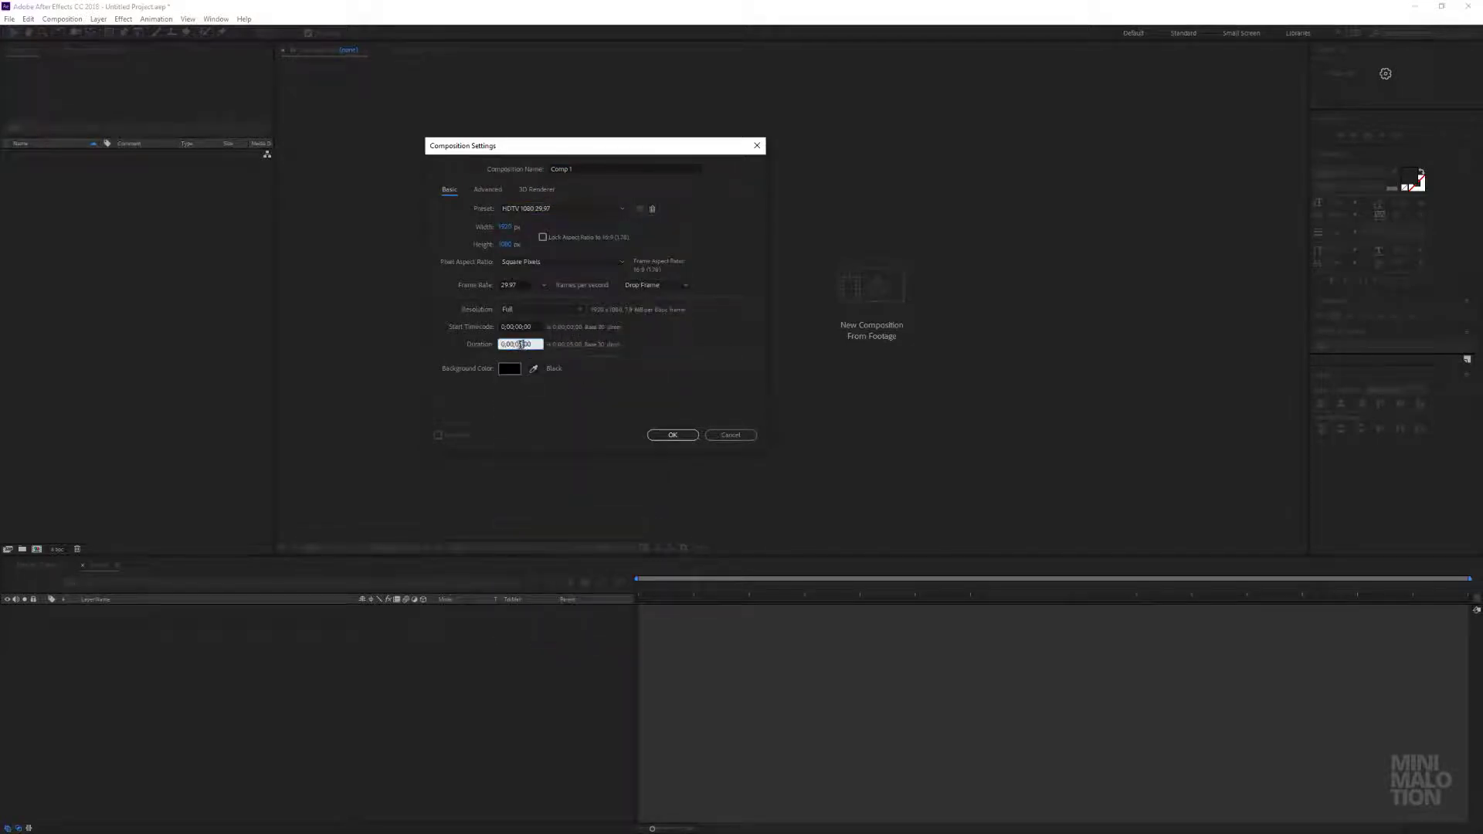
left_click(672, 435)
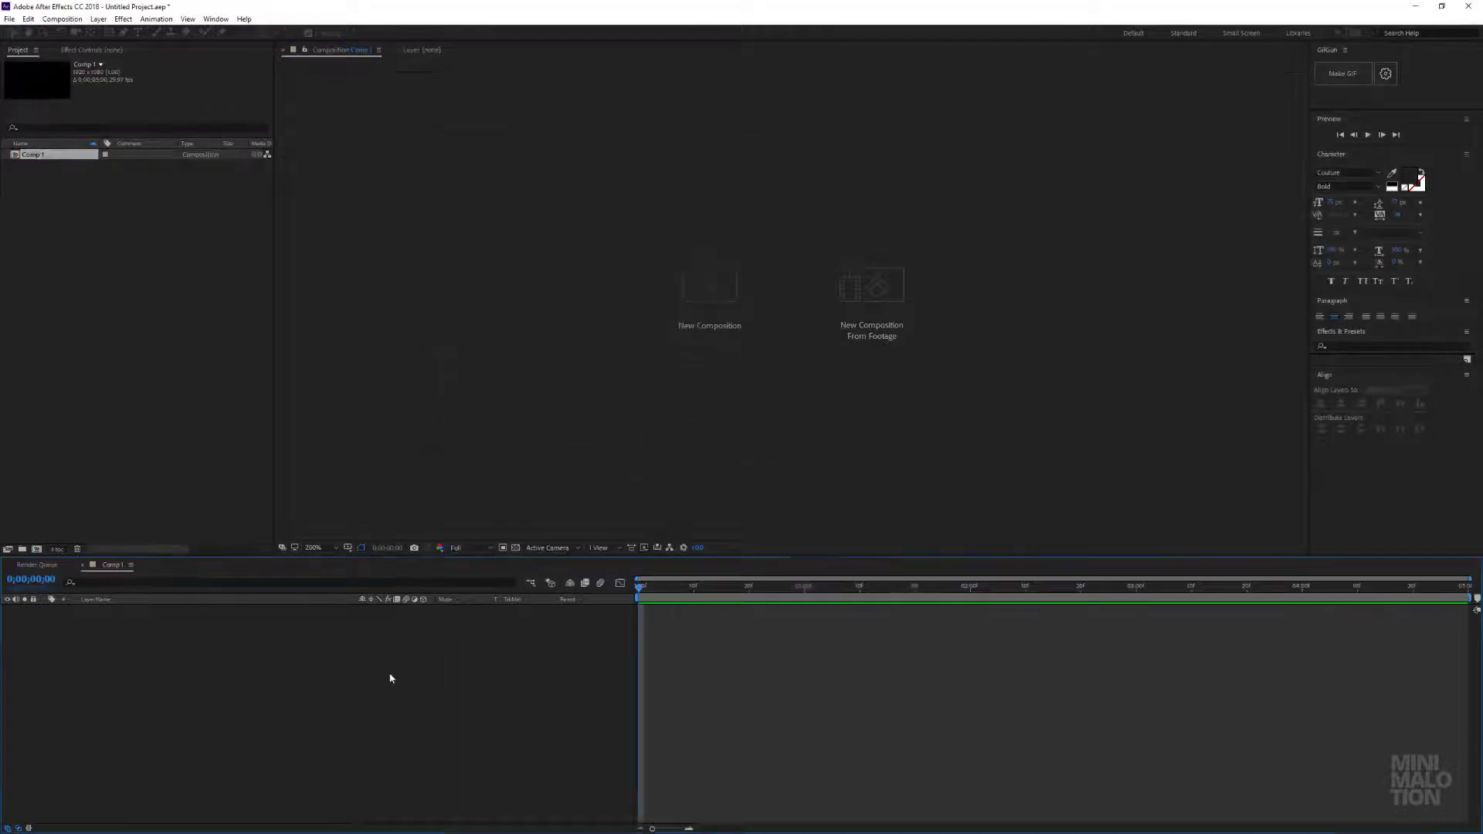
- Create a composition-sized dark gray solid named BG and lock its layer
left_click(325, 549)
left_click(333, 571)
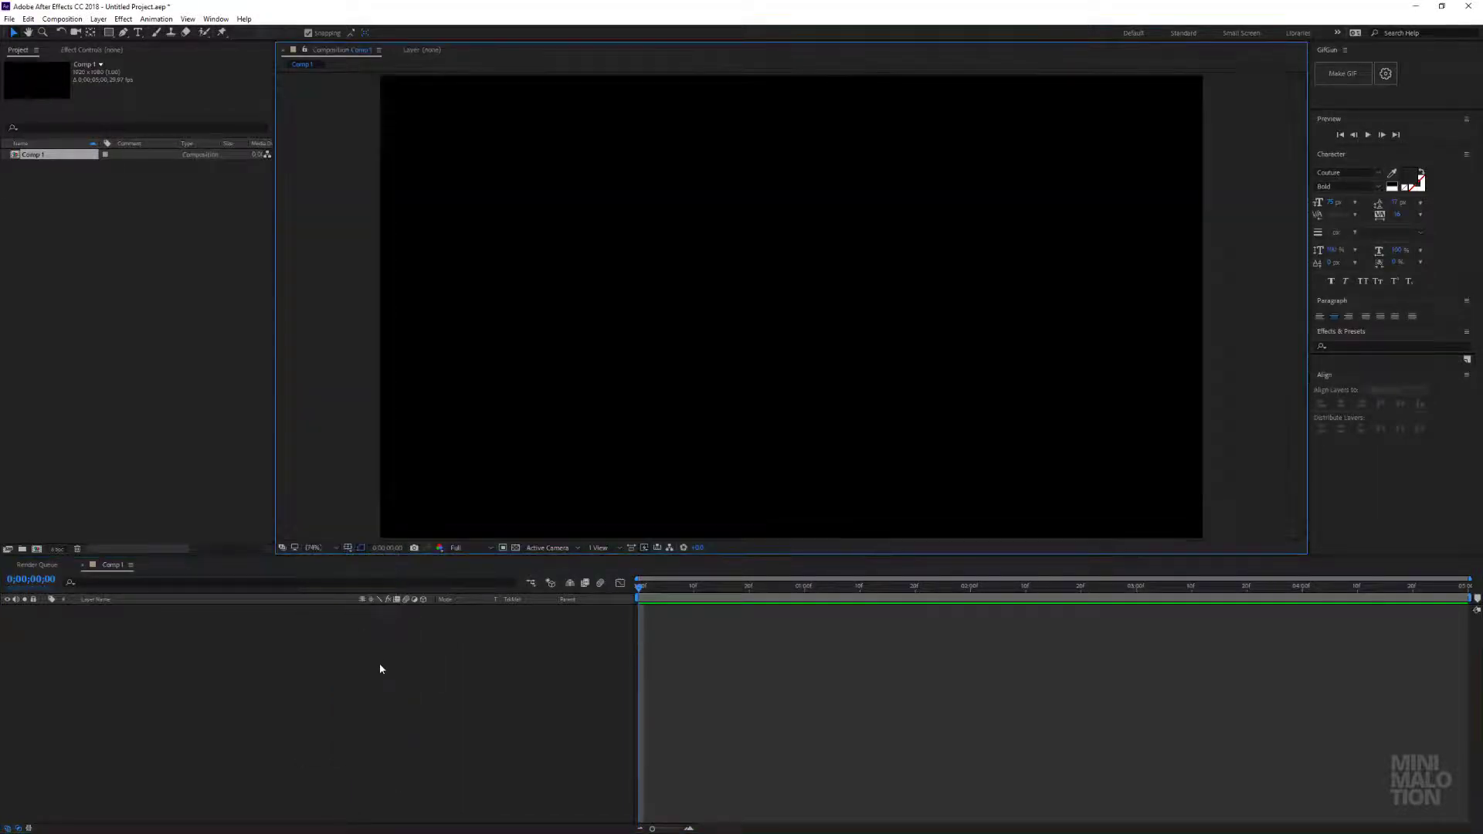
left_click(98, 18)
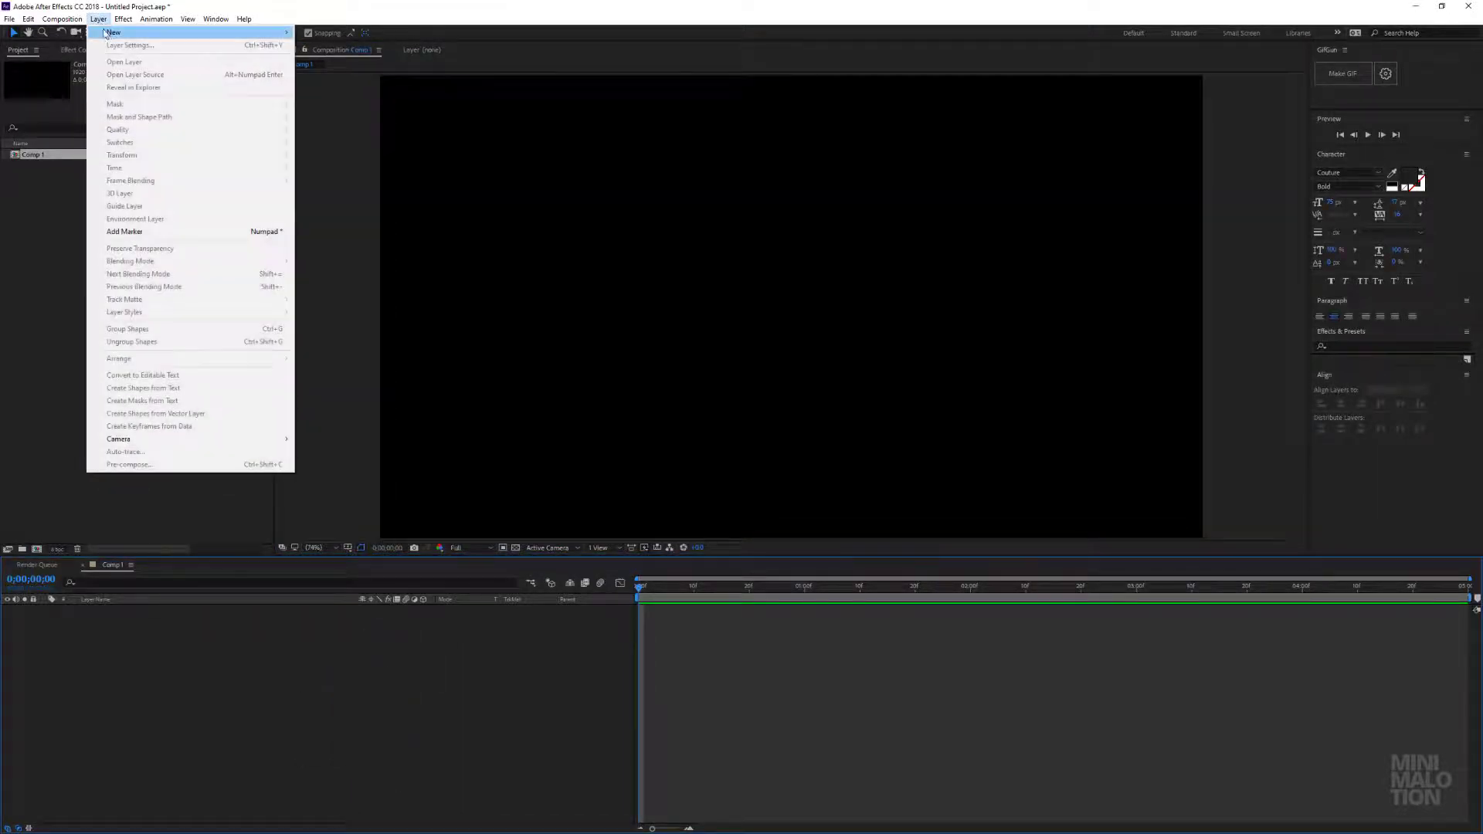
mouse_move(124, 31)
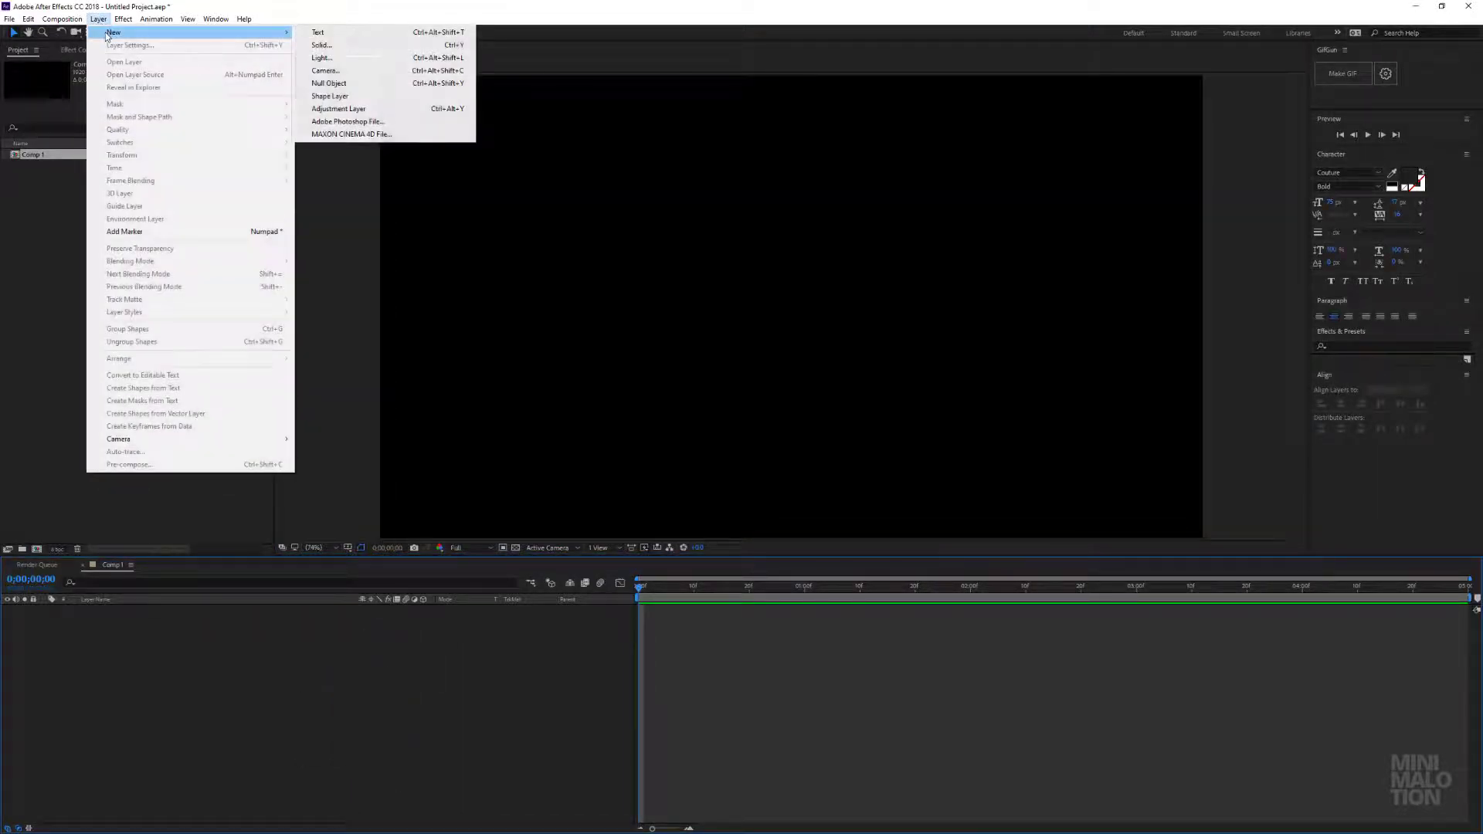
left_click(332, 45)
type("BG")
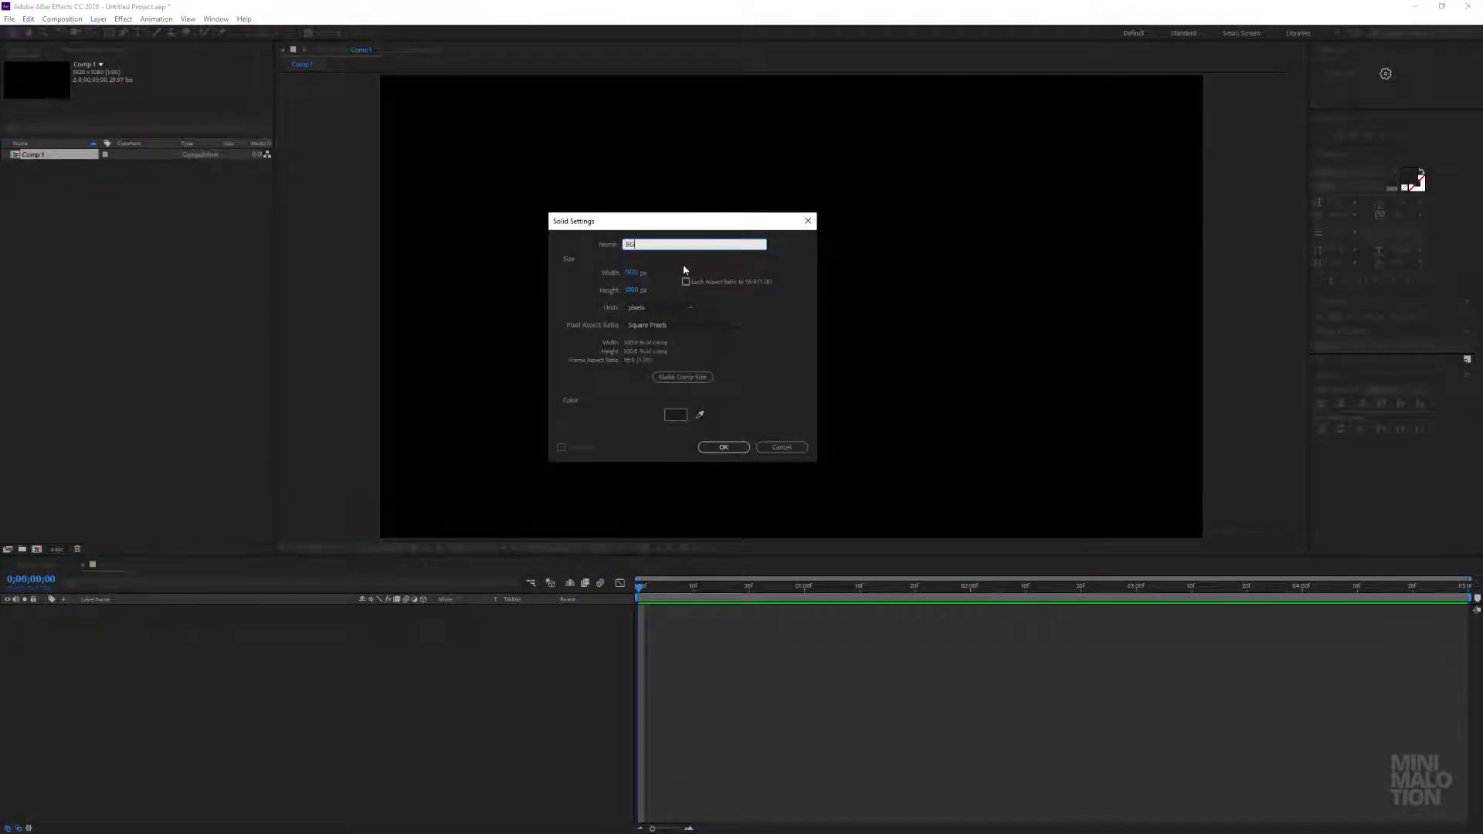
left_click(676, 415)
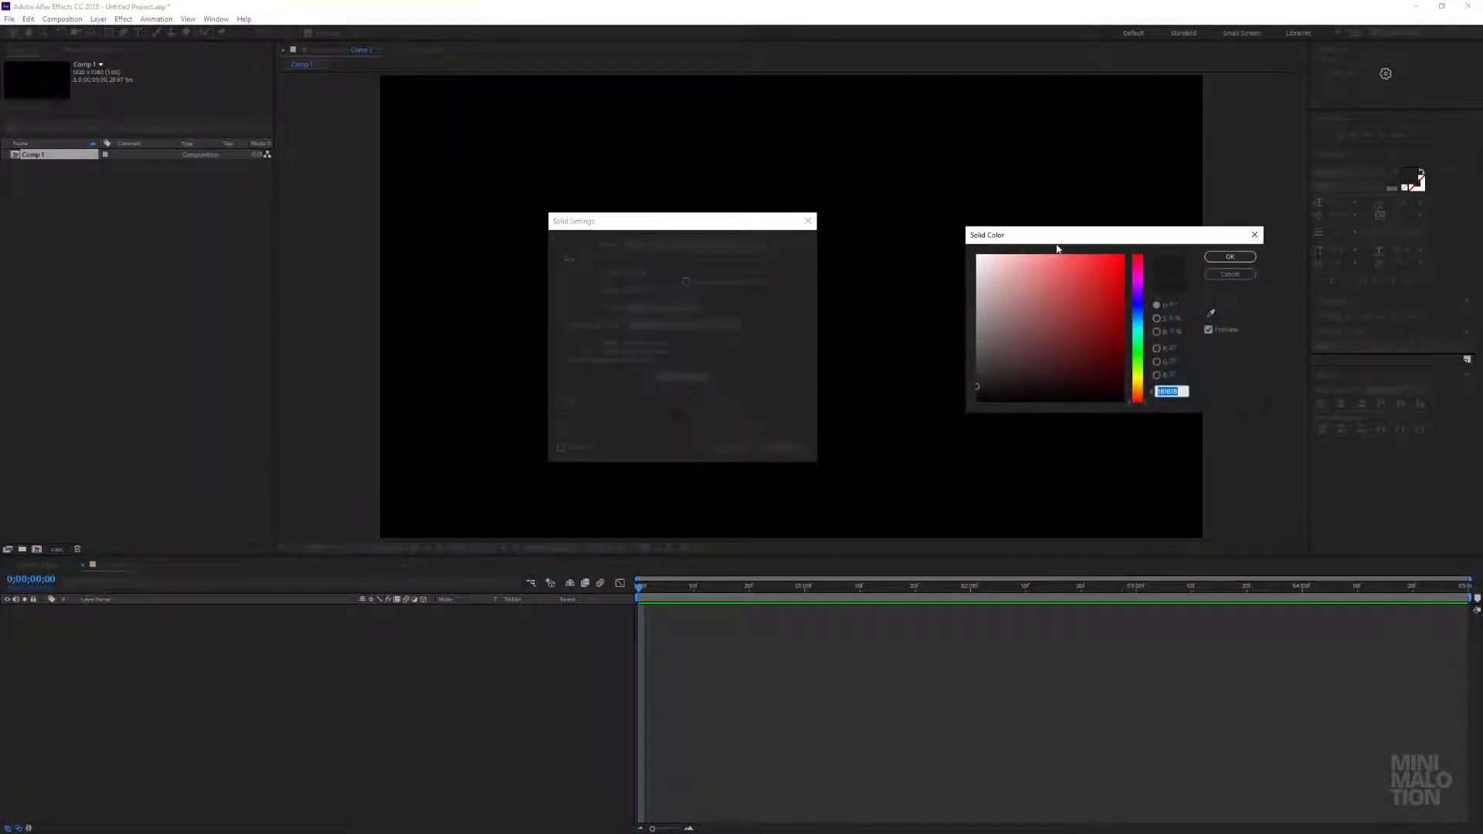
left_click_drag(1059, 241, 813, 248)
left_click_drag(736, 380, 720, 378)
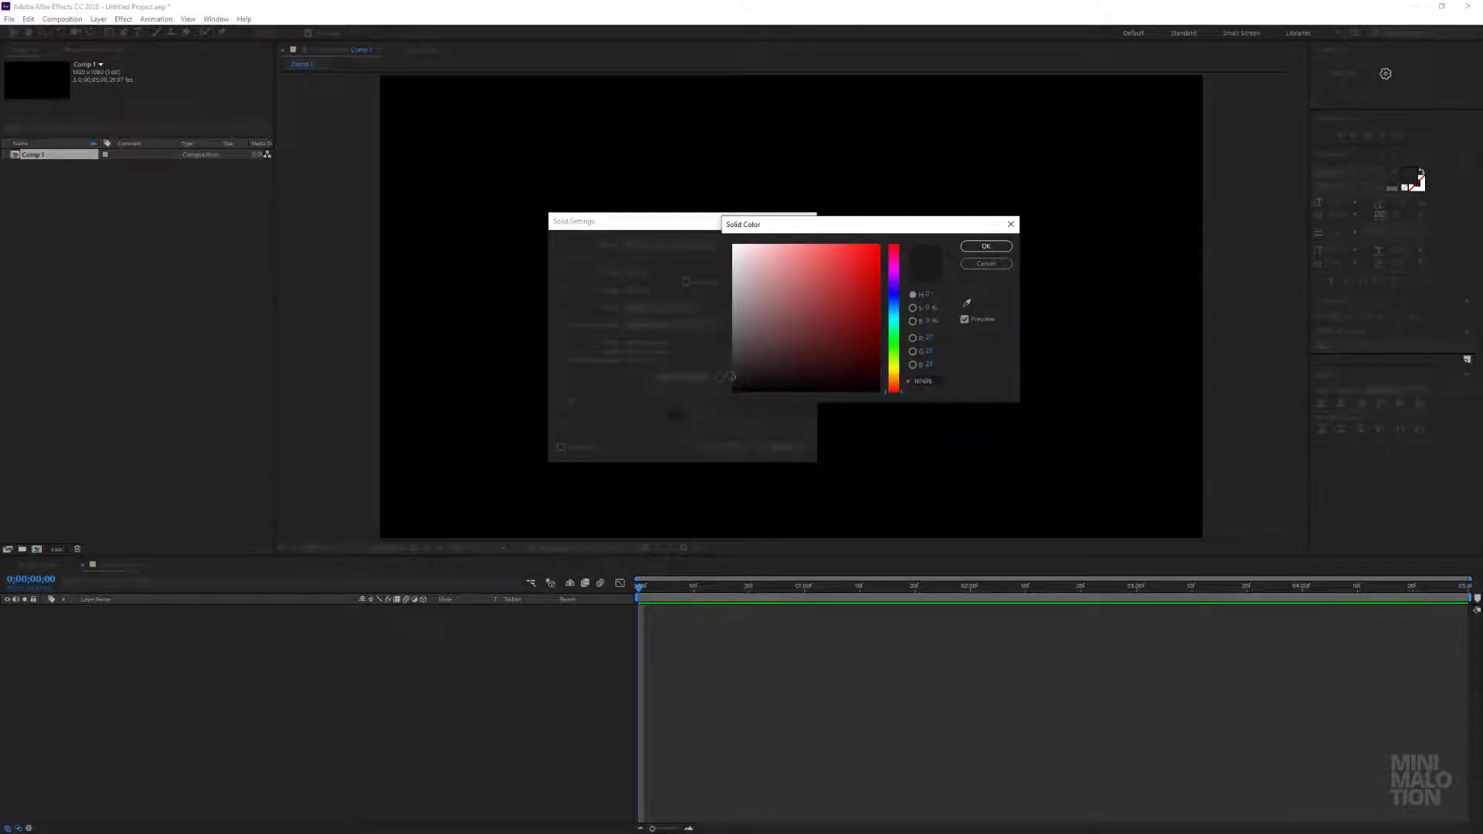
left_click(964, 247)
left_click(722, 449)
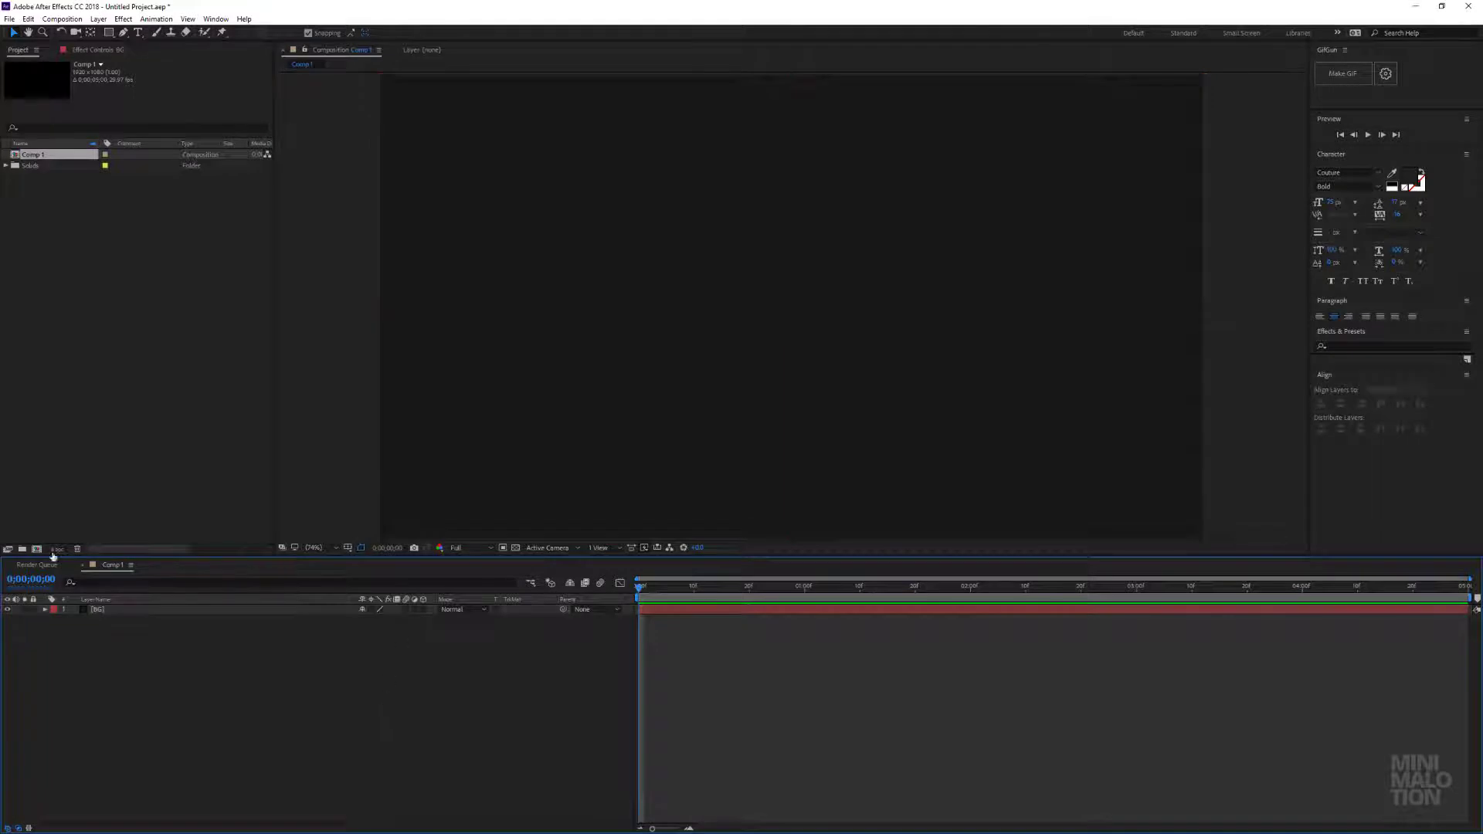
left_click(32, 610)
- Create a shape layer containing a rectangle that fills the whole composition
double_click(109, 34)
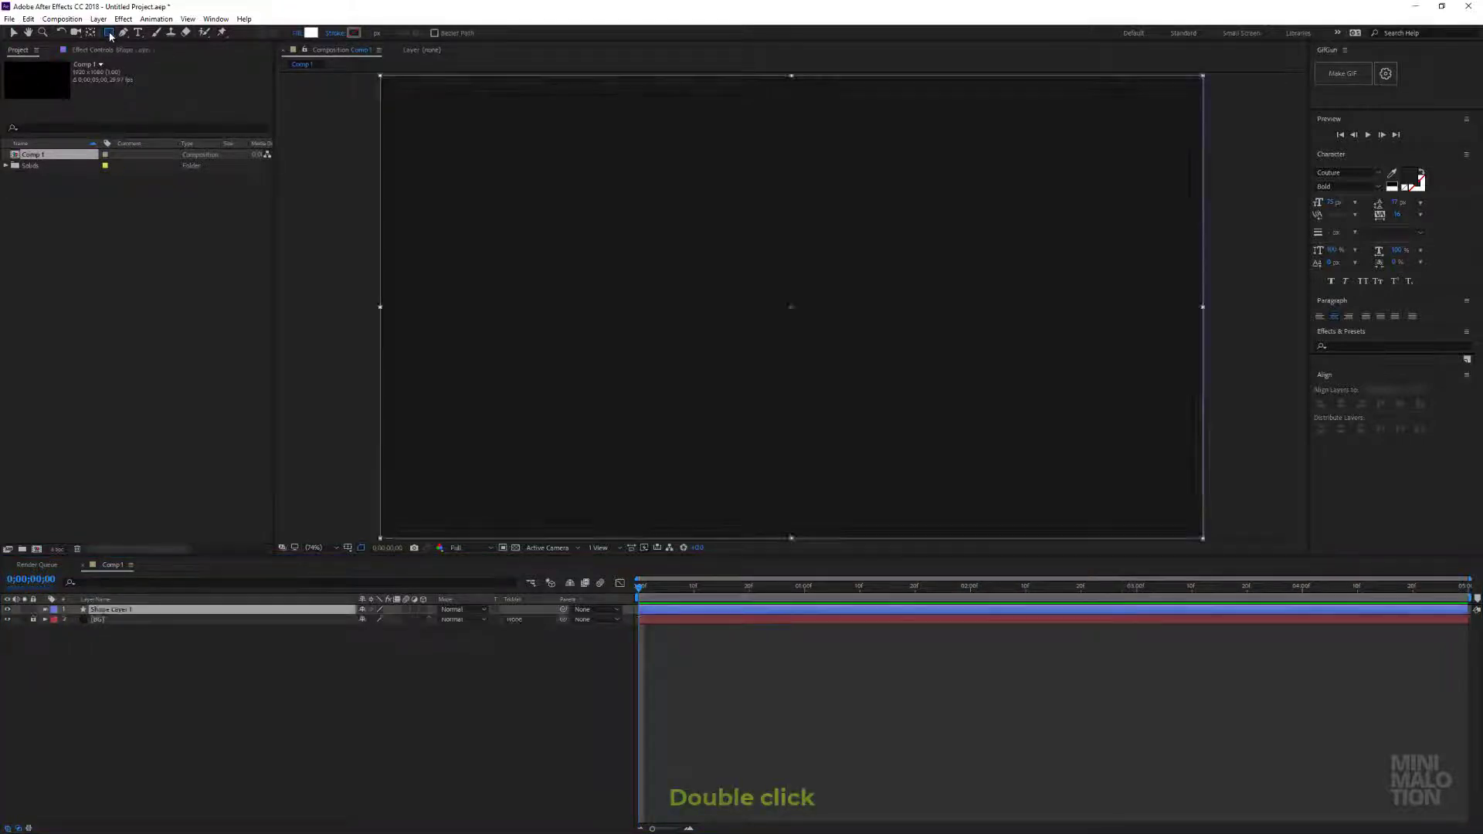
key("v")
left_click(118, 612)
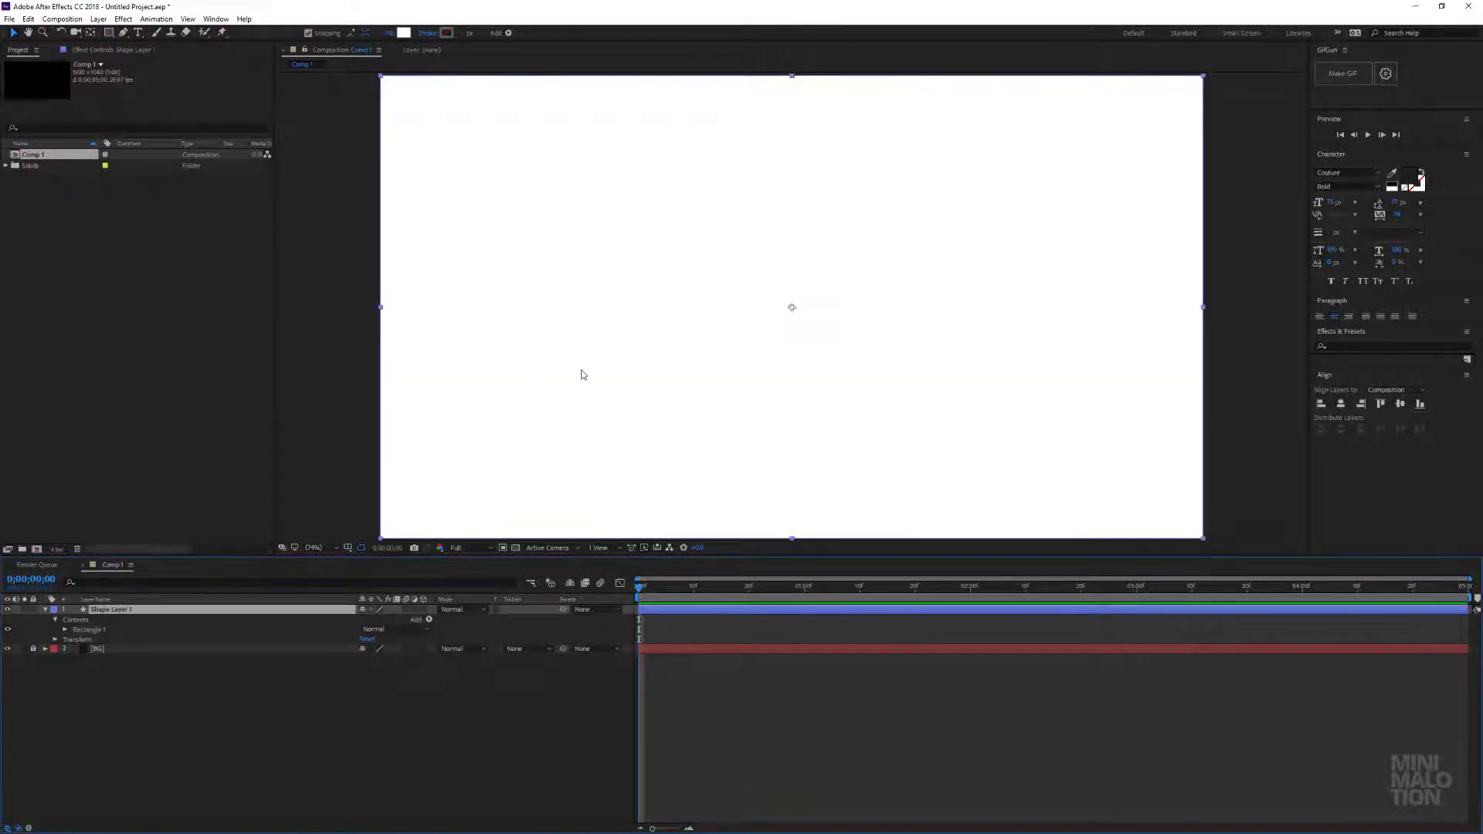
key("comma")
key("comma")
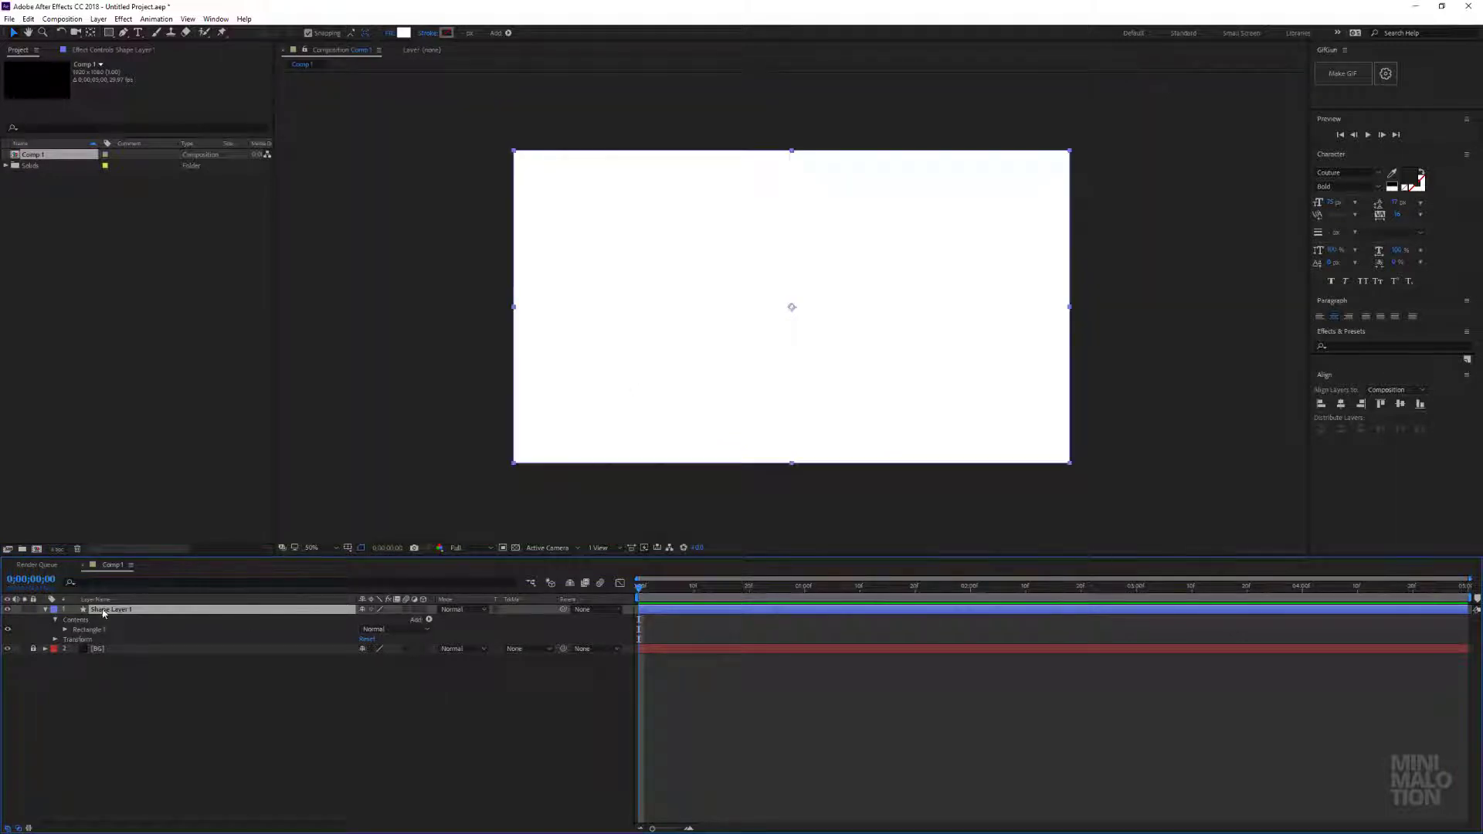
- Remove the rectangle's fill and give it a solid white stroke
left_click(391, 34)
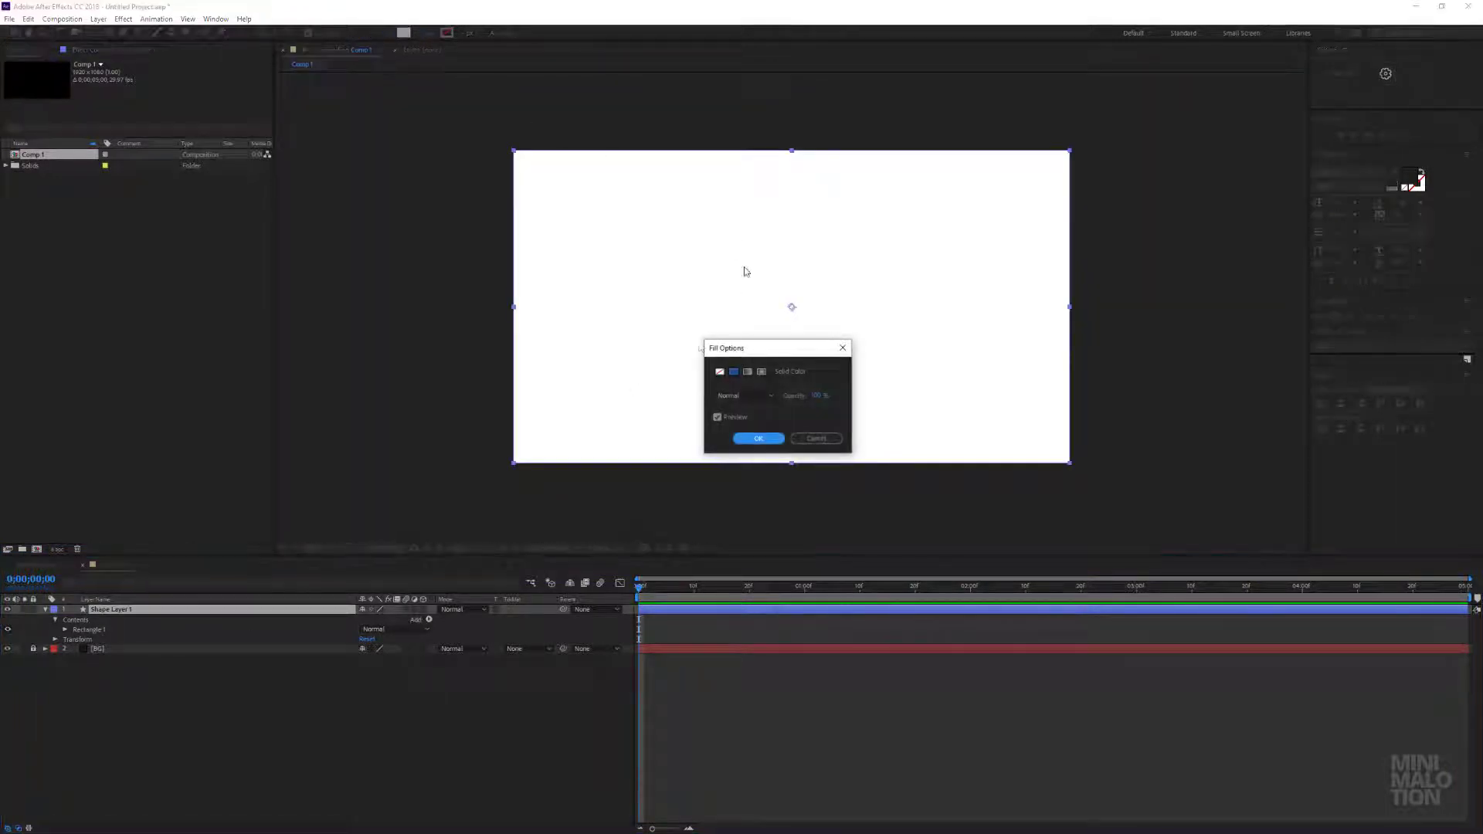
left_click(719, 371)
left_click(758, 438)
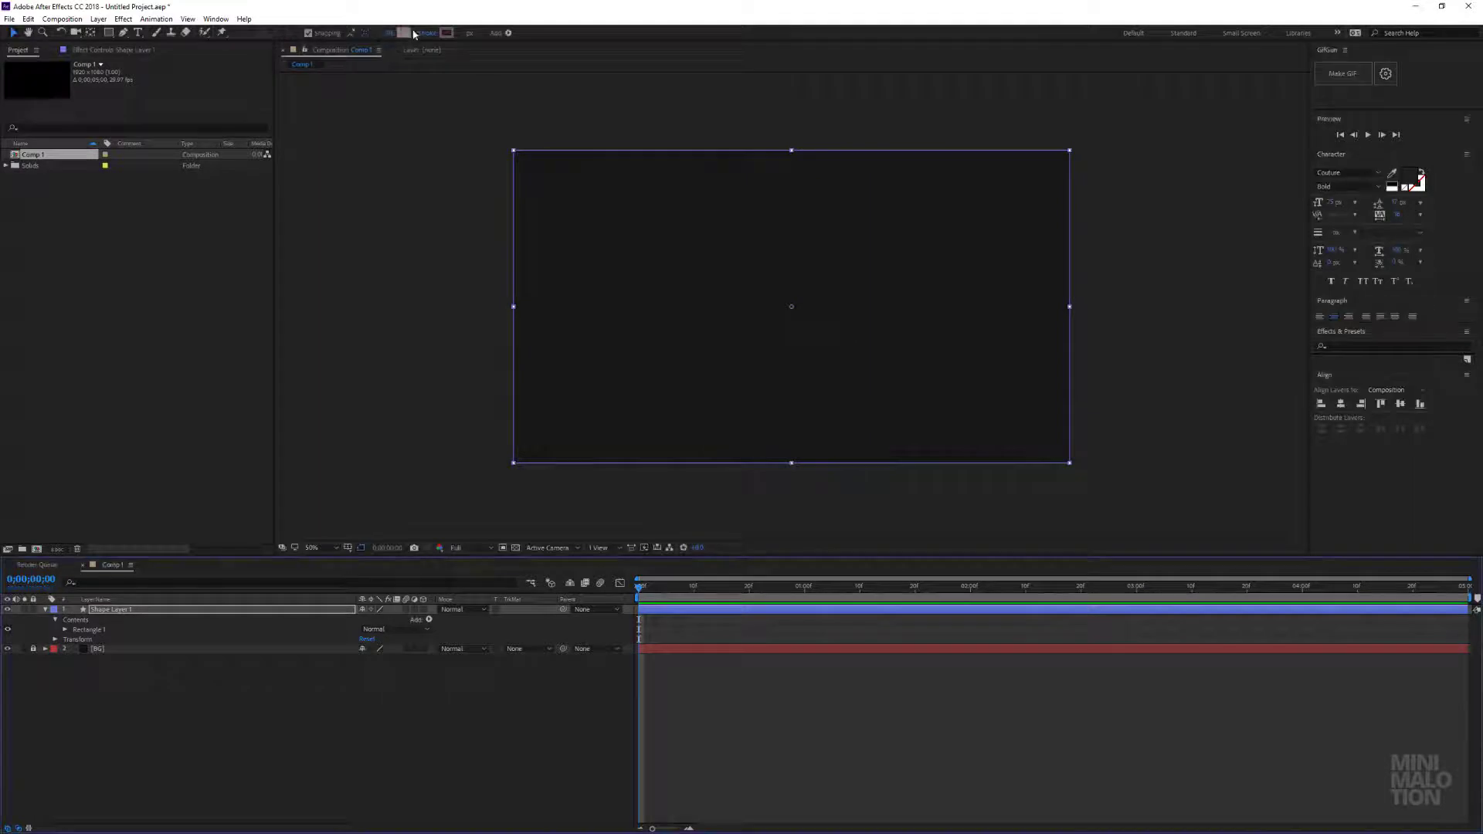
left_click(431, 33)
left_click(733, 371)
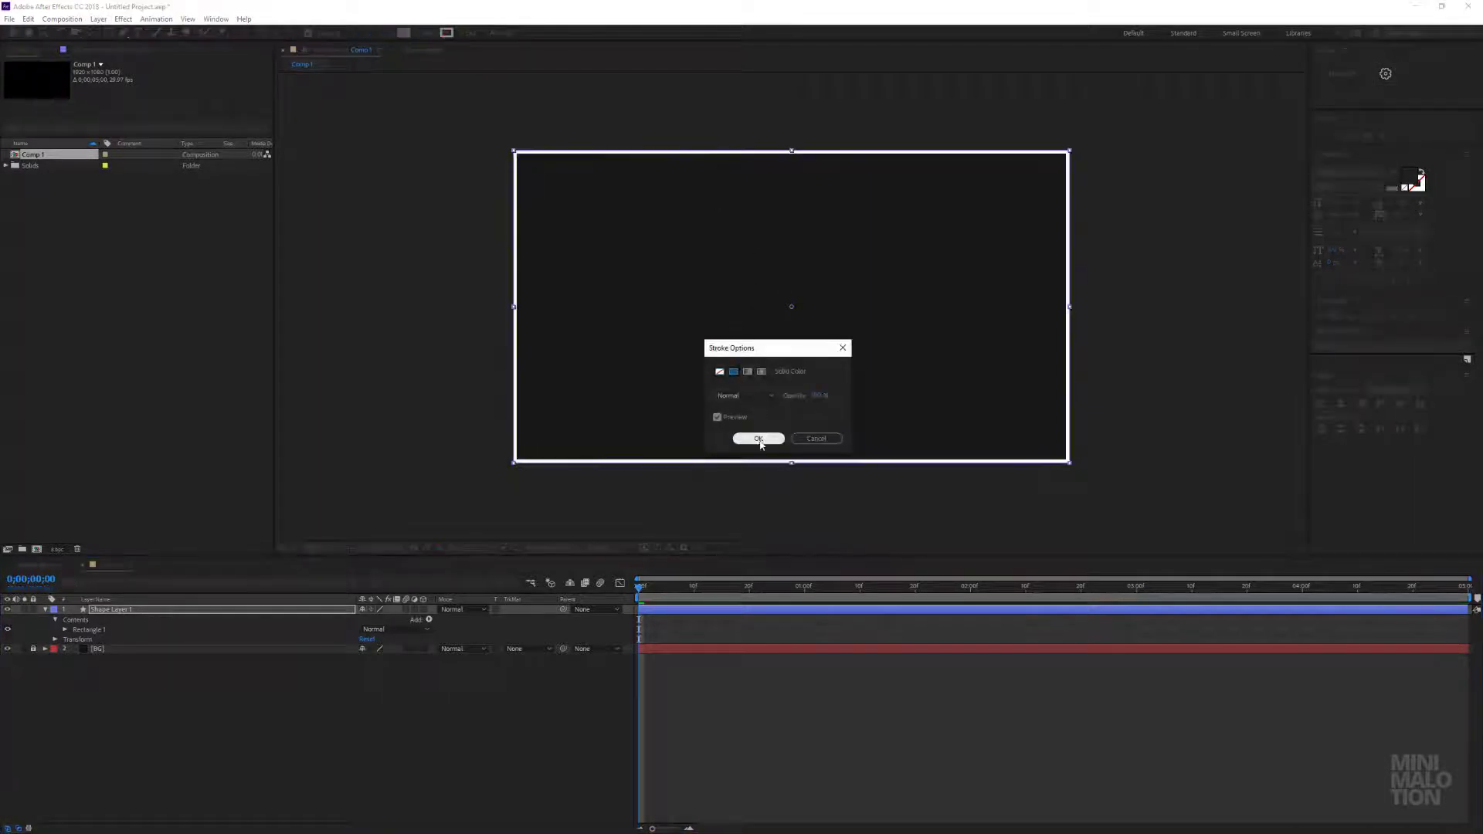
left_click(758, 438)
- Resize the rectangle path to about 436 by 177 px with unlinked proportions and round its corners
left_click(65, 629)
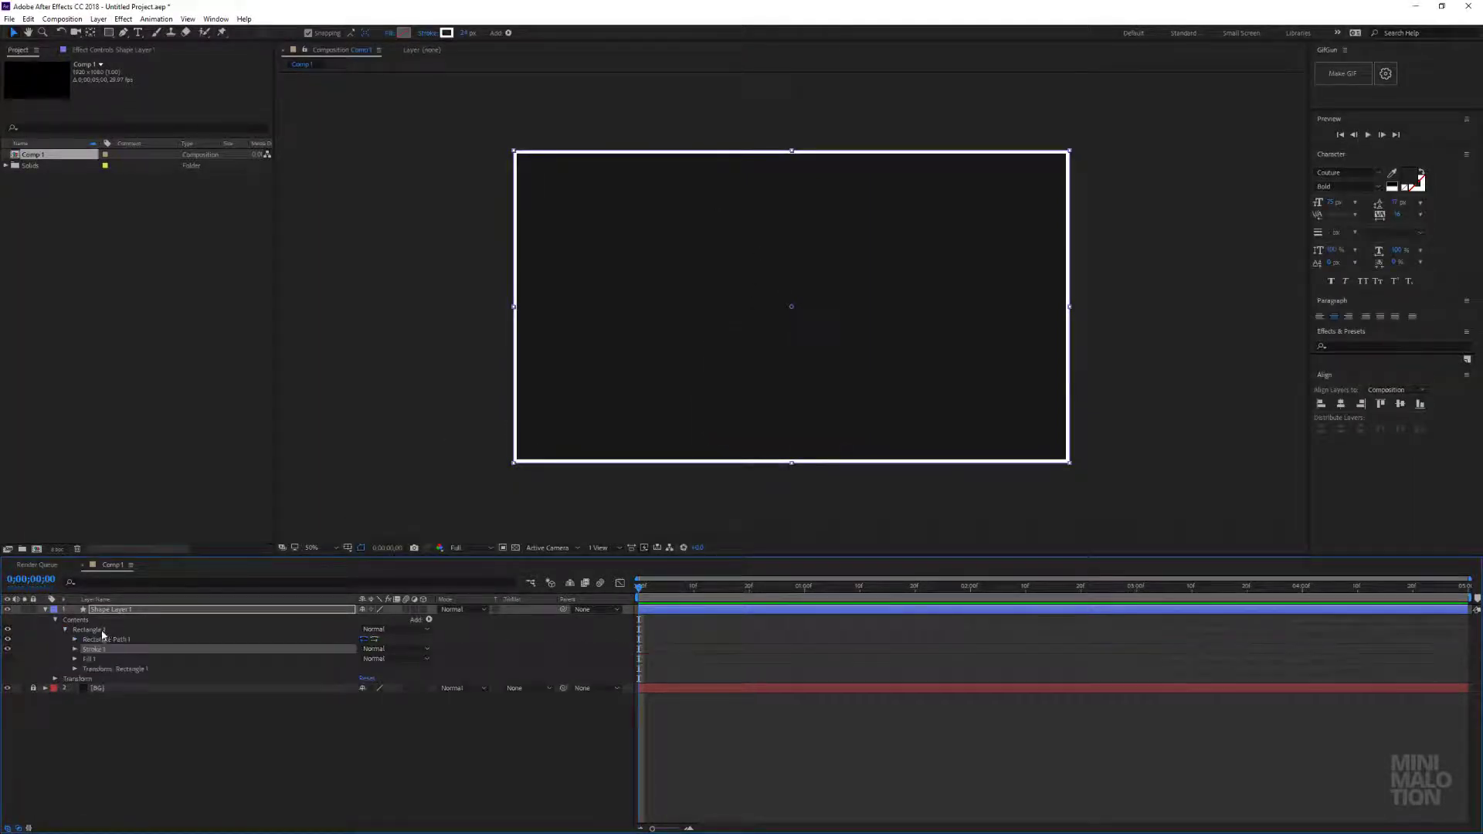
left_click(105, 639)
left_click(75, 639)
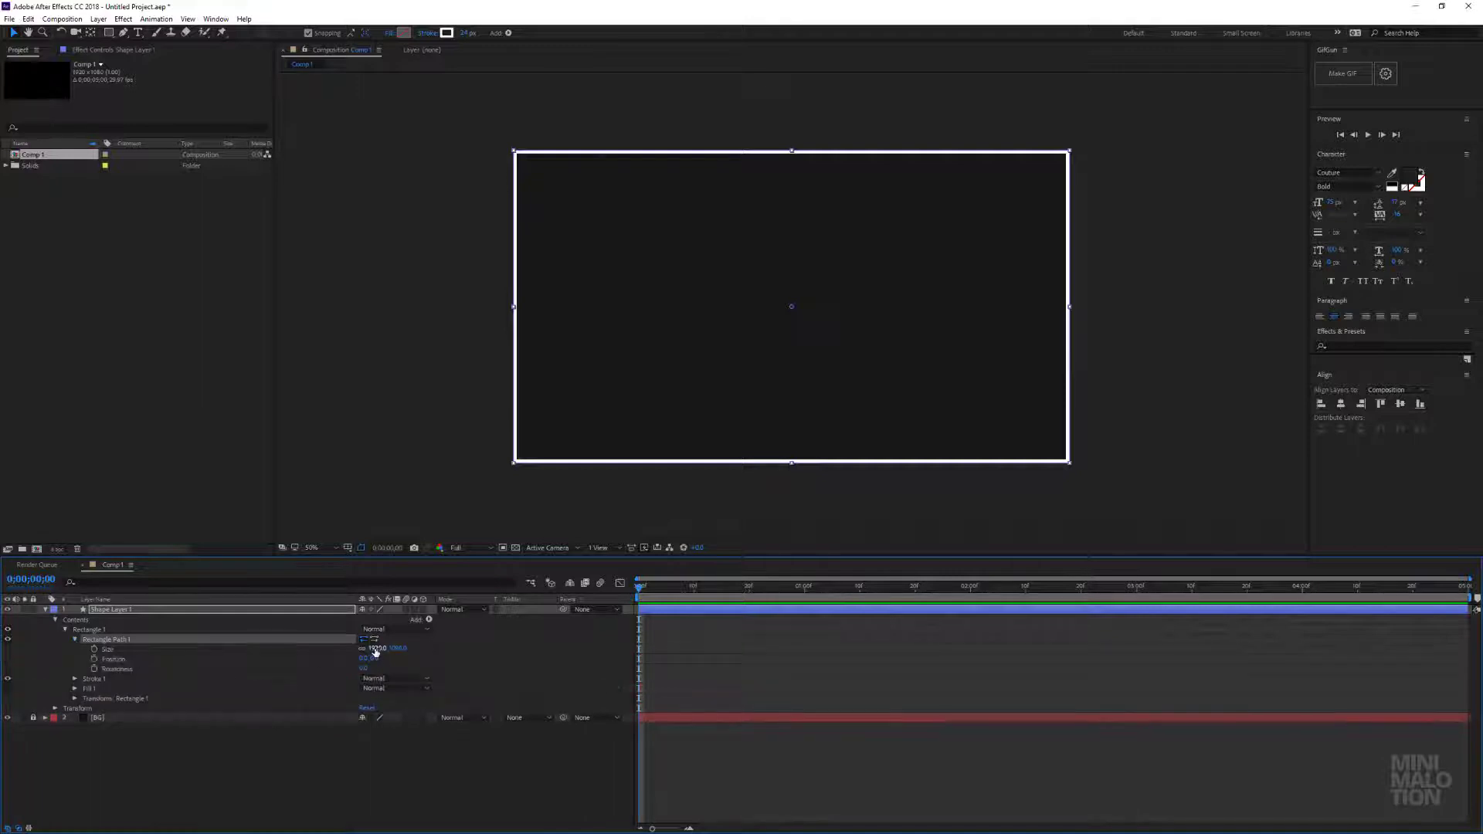
left_click_drag(376, 653, 170, 647)
scroll(726, 360, "down", 2)
scroll(726, 360, "up", 4)
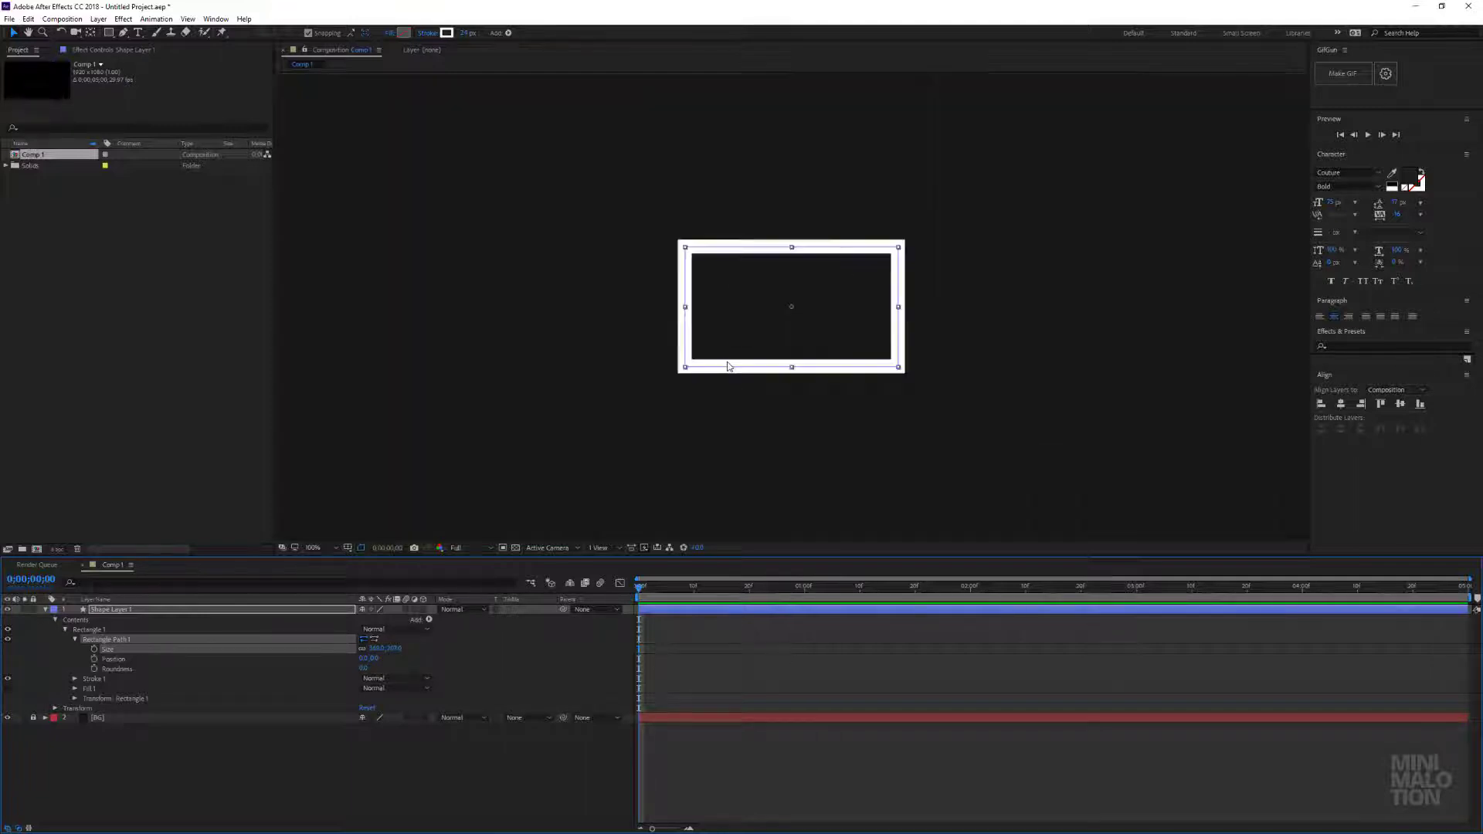
scroll(726, 363, "down", 1)
scroll(726, 363, "up", 1)
left_click_drag(375, 648, 345, 648)
left_click(401, 656)
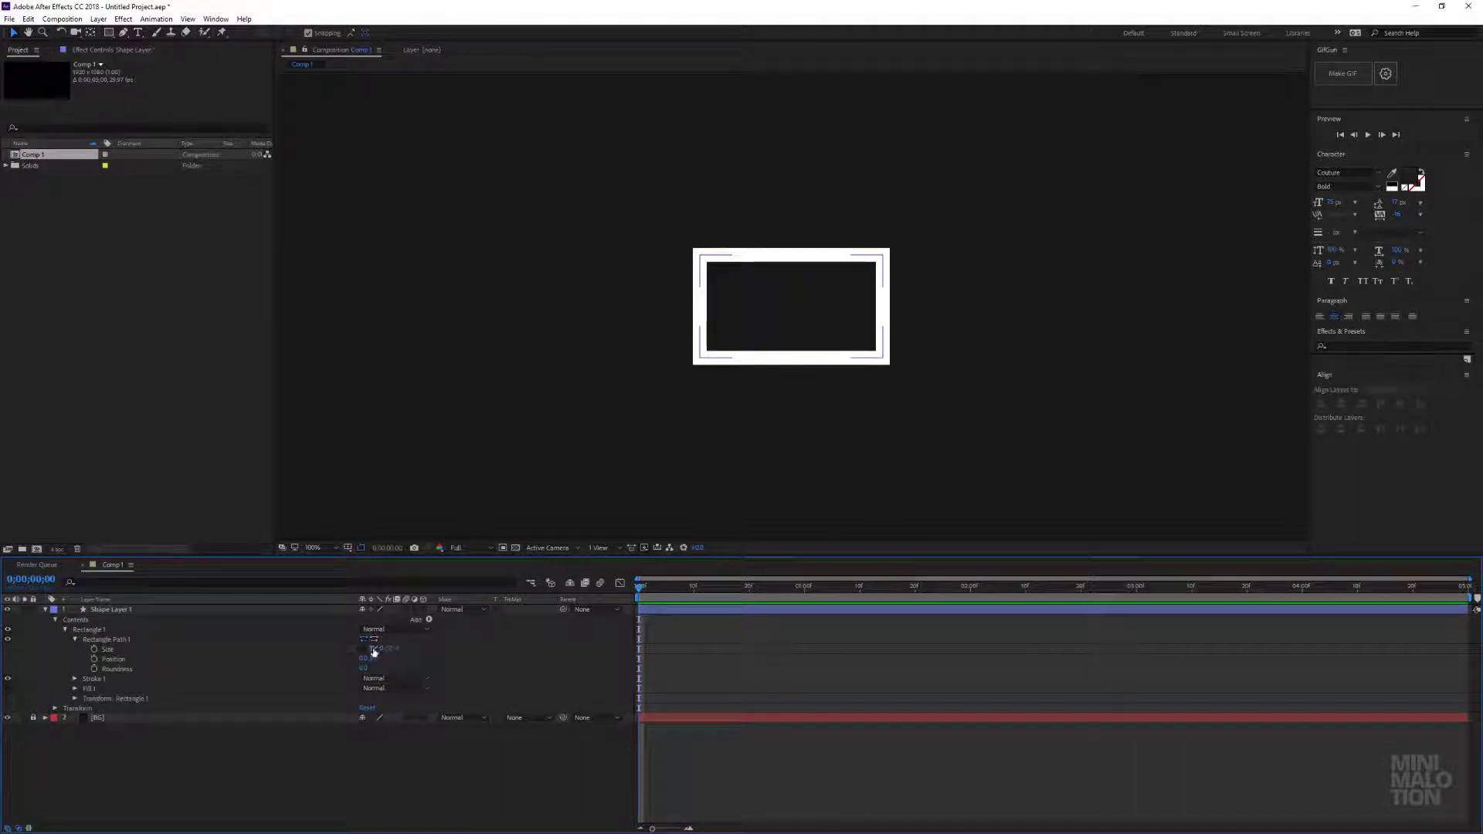
mouse_move(372, 649)
left_mouse_down()
mouse_move(460, 651)
mouse_move(397, 650)
mouse_move(381, 669)
left_mouse_up()
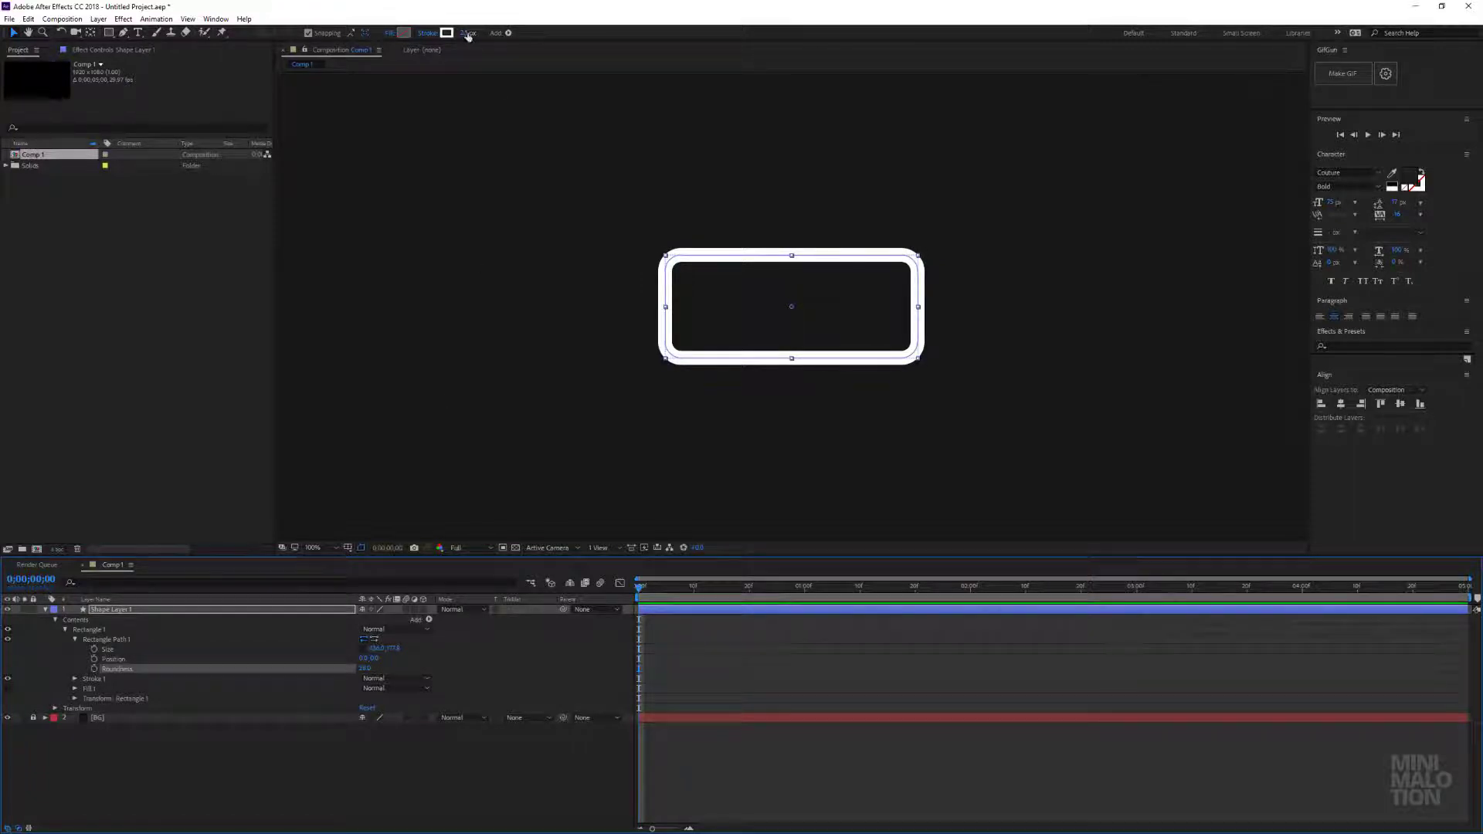
- Reduce the rounded rectangle's stroke width to about 19 px
left_click_drag(462, 33, 467, 33)
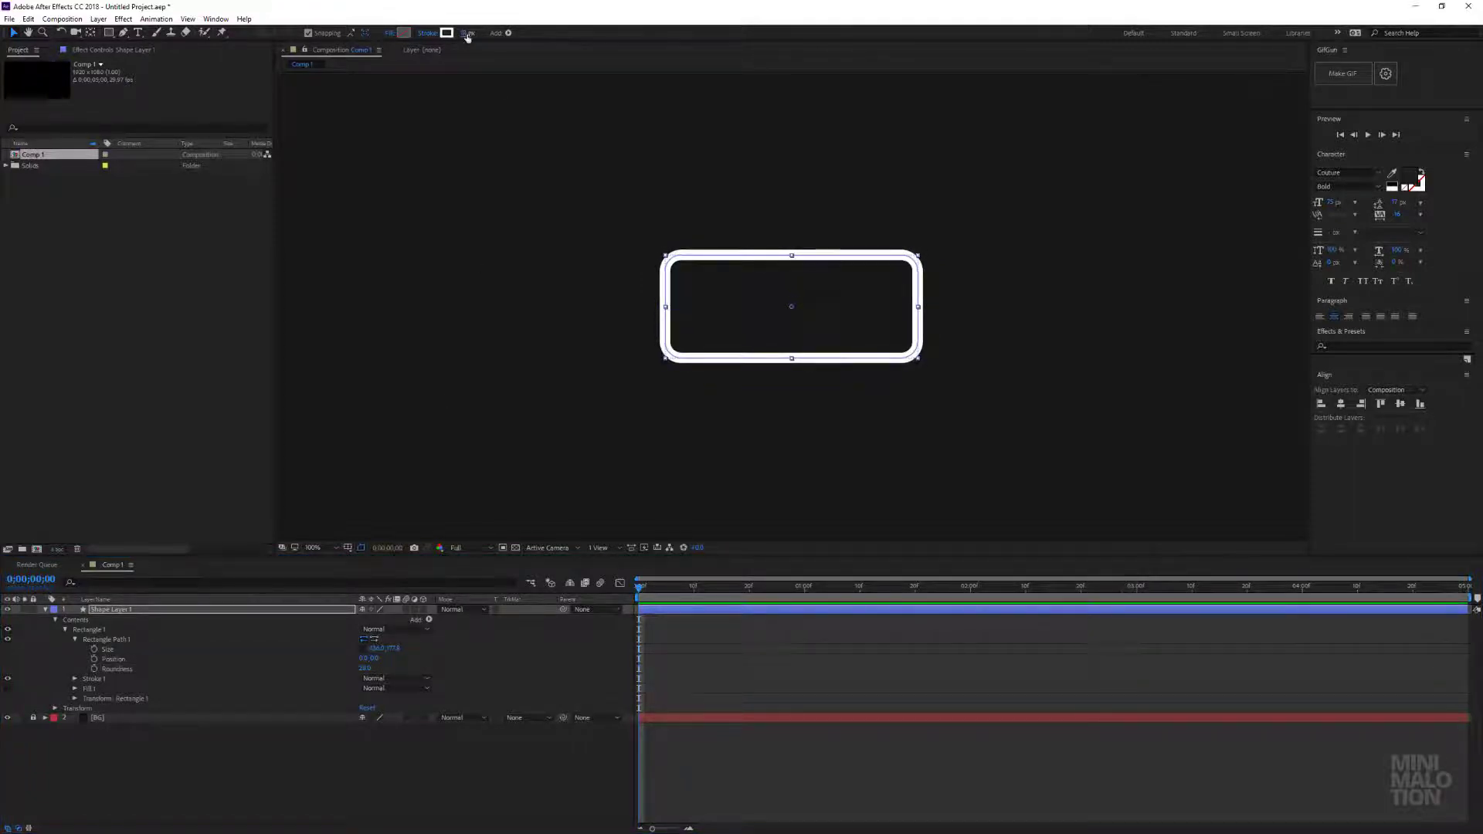
left_click(466, 34)
left_click(599, 51)
left_click(545, 732)
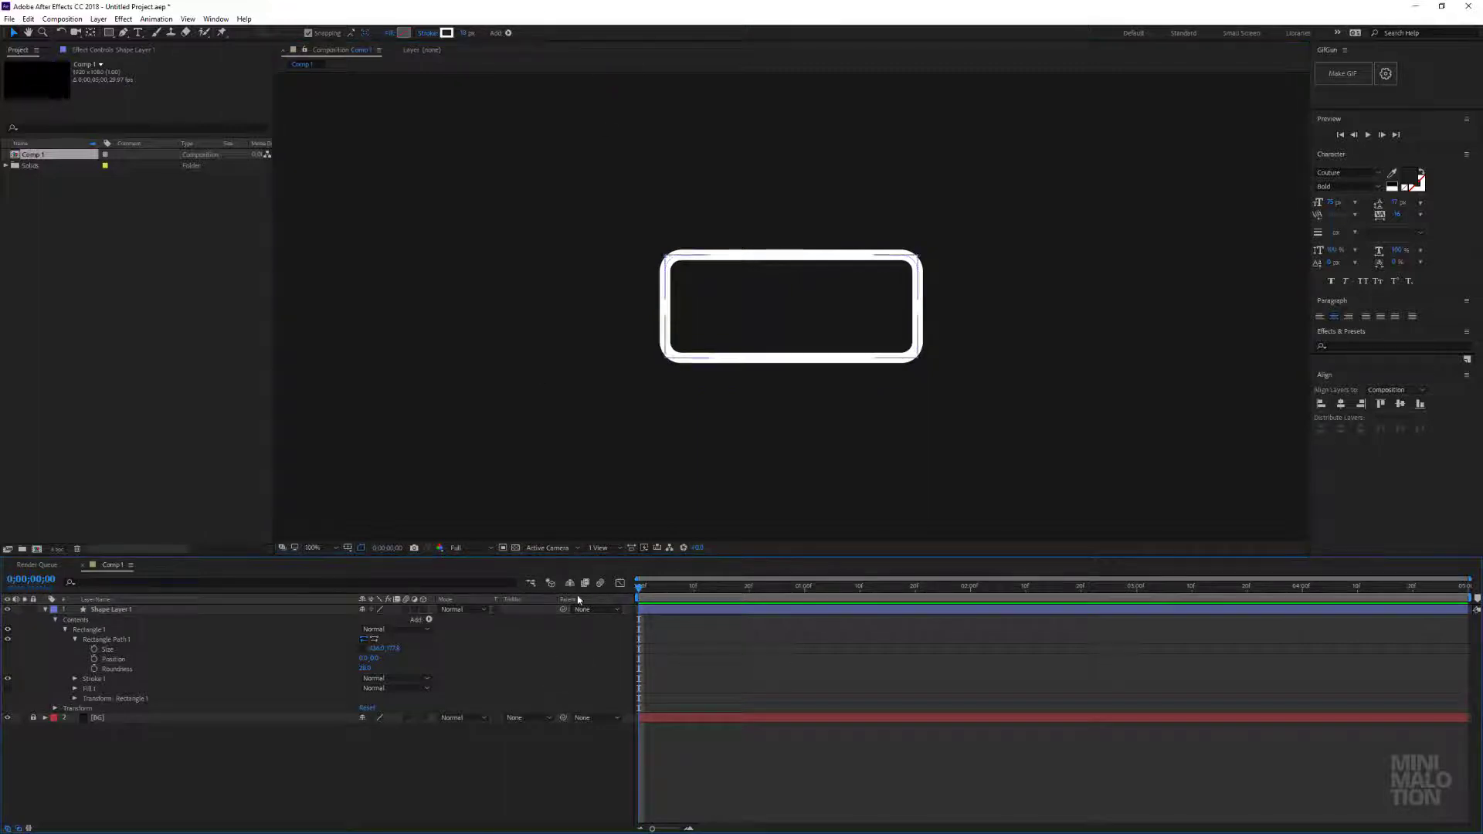
scroll(725, 377, "down", 1)
scroll(743, 376, "up", 1)
scroll(746, 377, "down", 1)
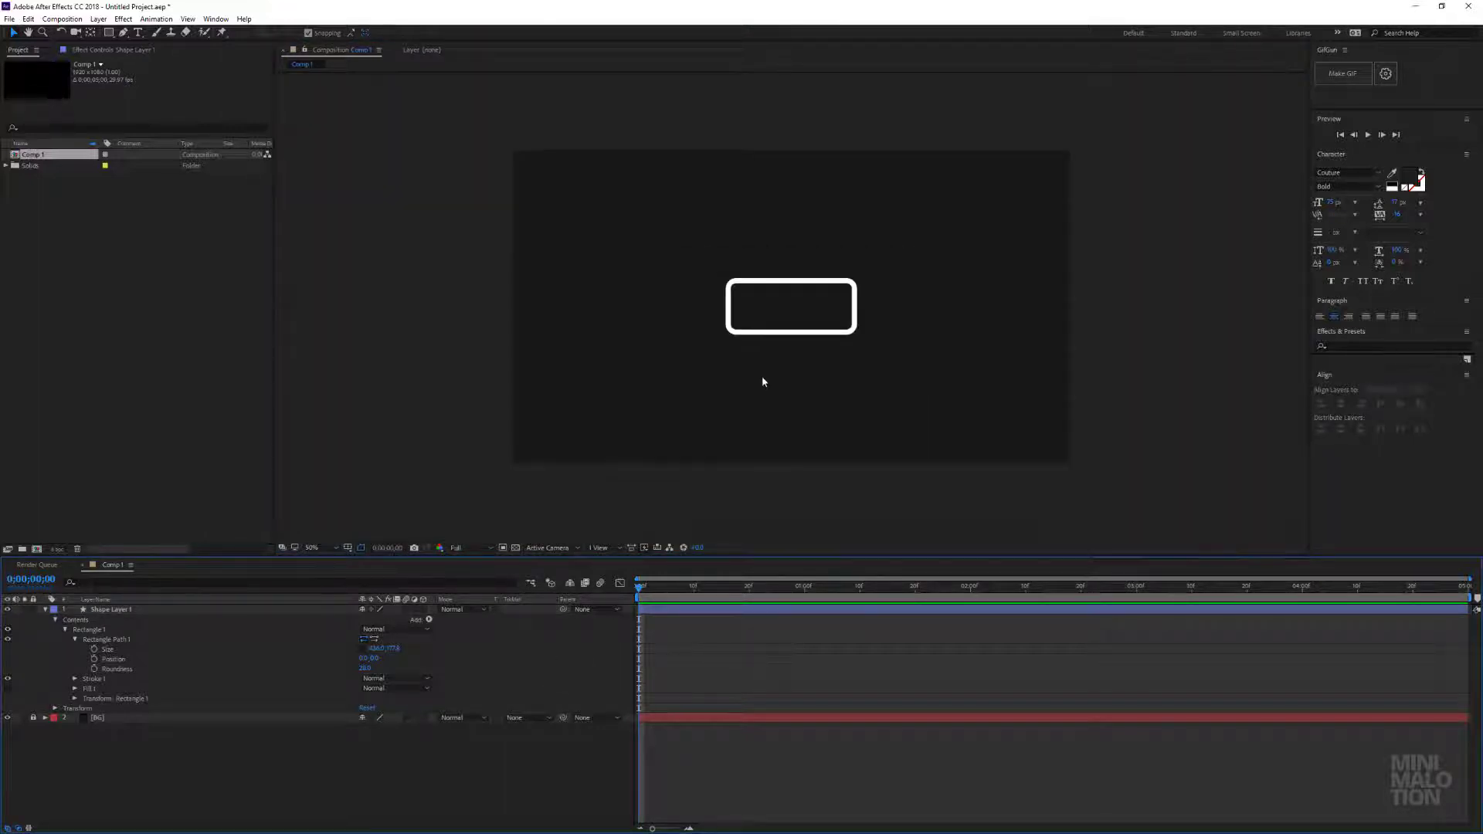
scroll(762, 380, "up", 1)
- Change the rounded rectangle's stroke color to a saturated blue
left_click(169, 612)
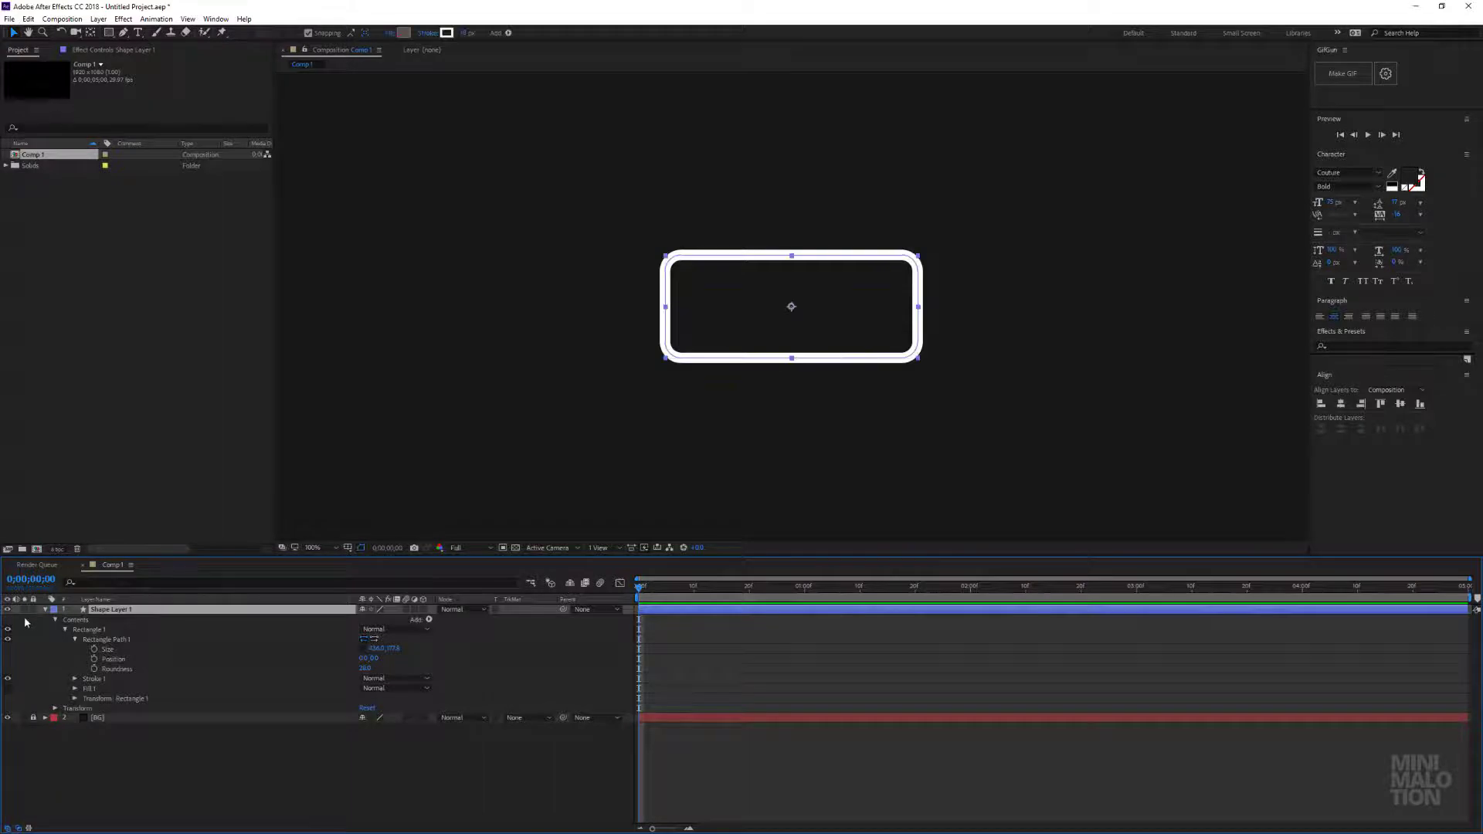
left_click(44, 610)
left_click(44, 609)
left_click(65, 630)
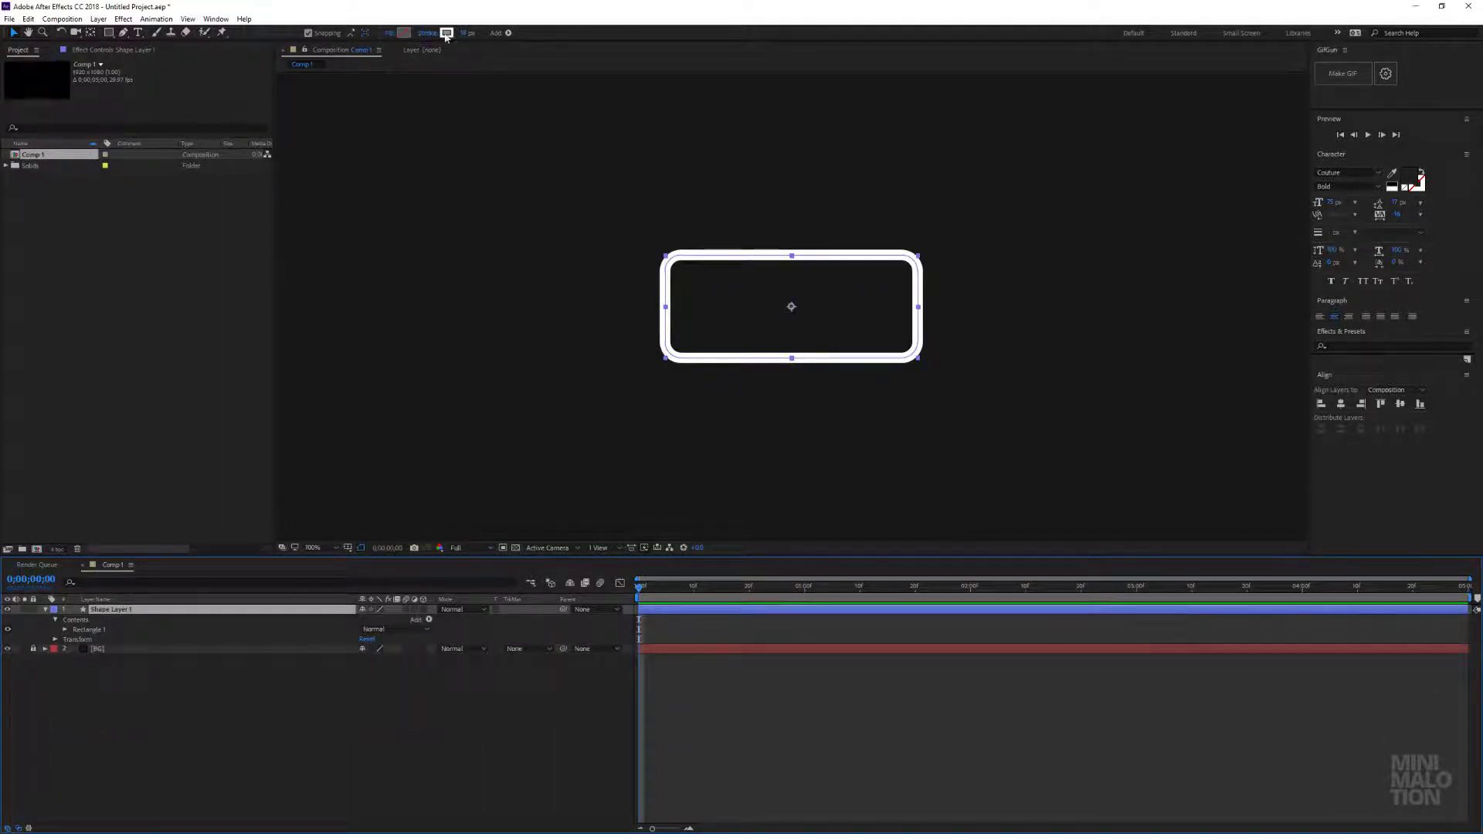
left_click(446, 32)
left_click_drag(901, 359, 899, 300)
left_click_drag(863, 232, 1034, 267)
left_click(1008, 278)
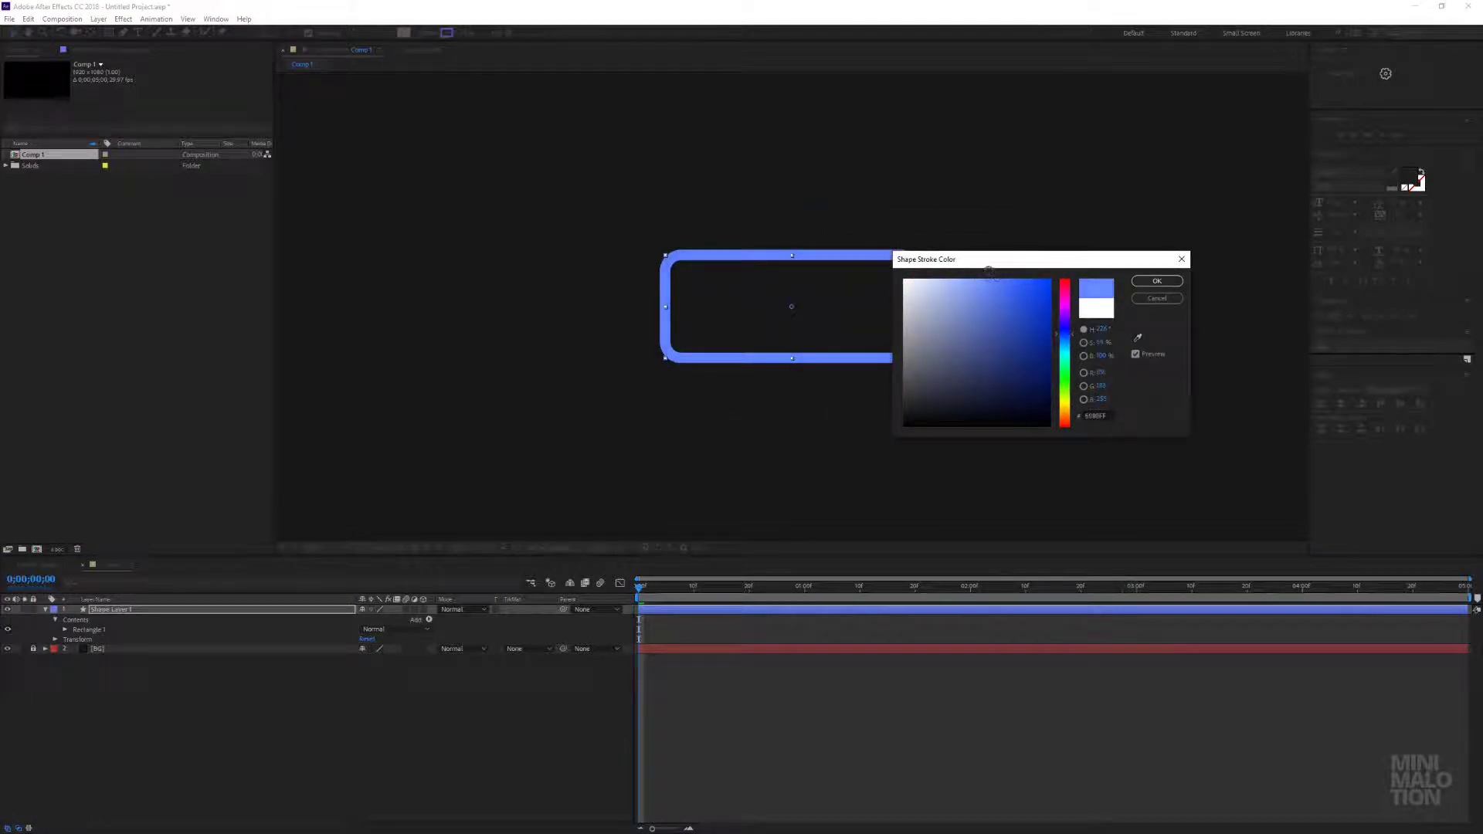
left_click(1156, 281)
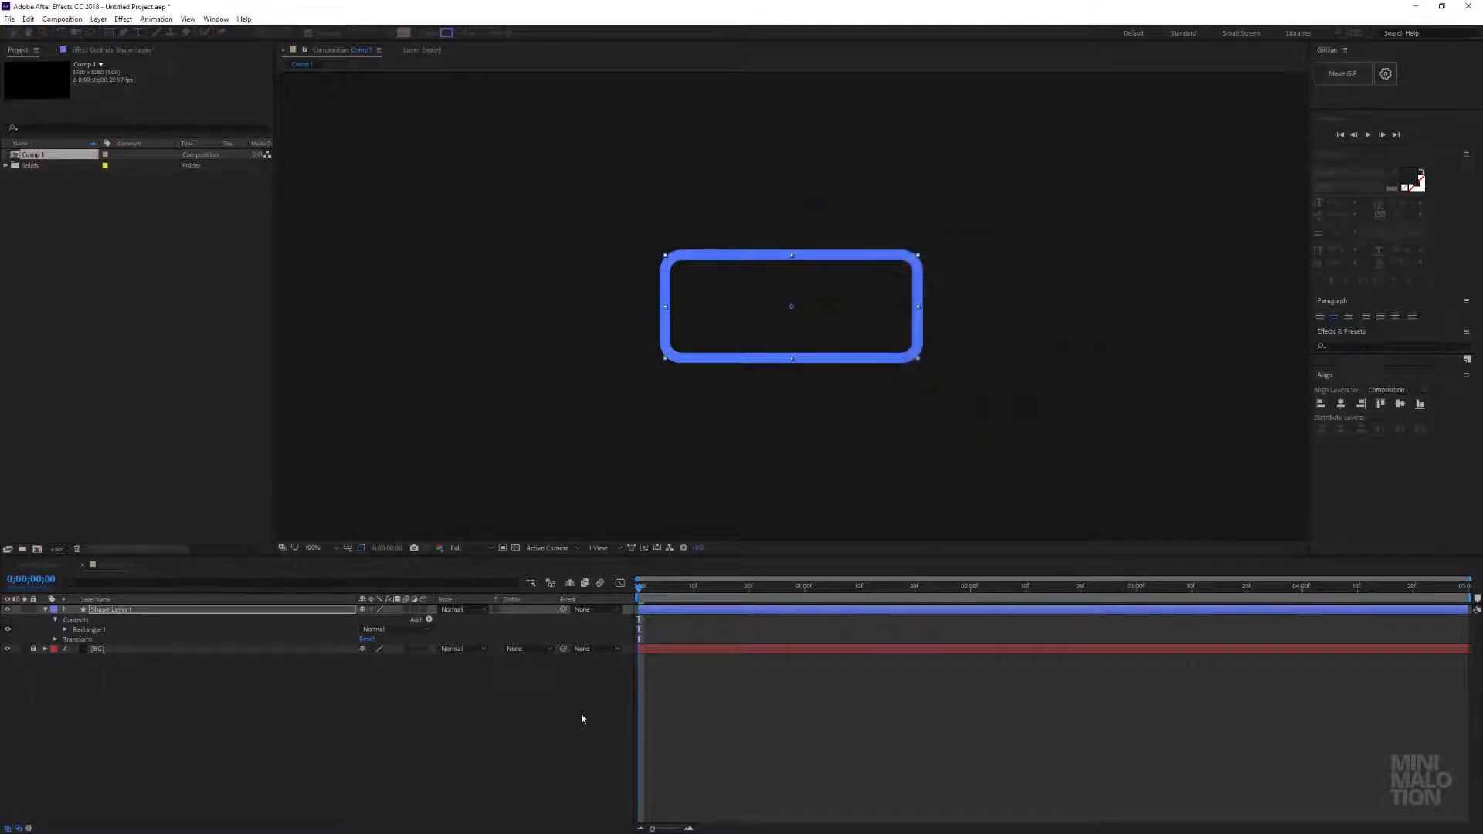
- Collapse the rectangle's shape layer and duplicate it
left_click(101, 610)
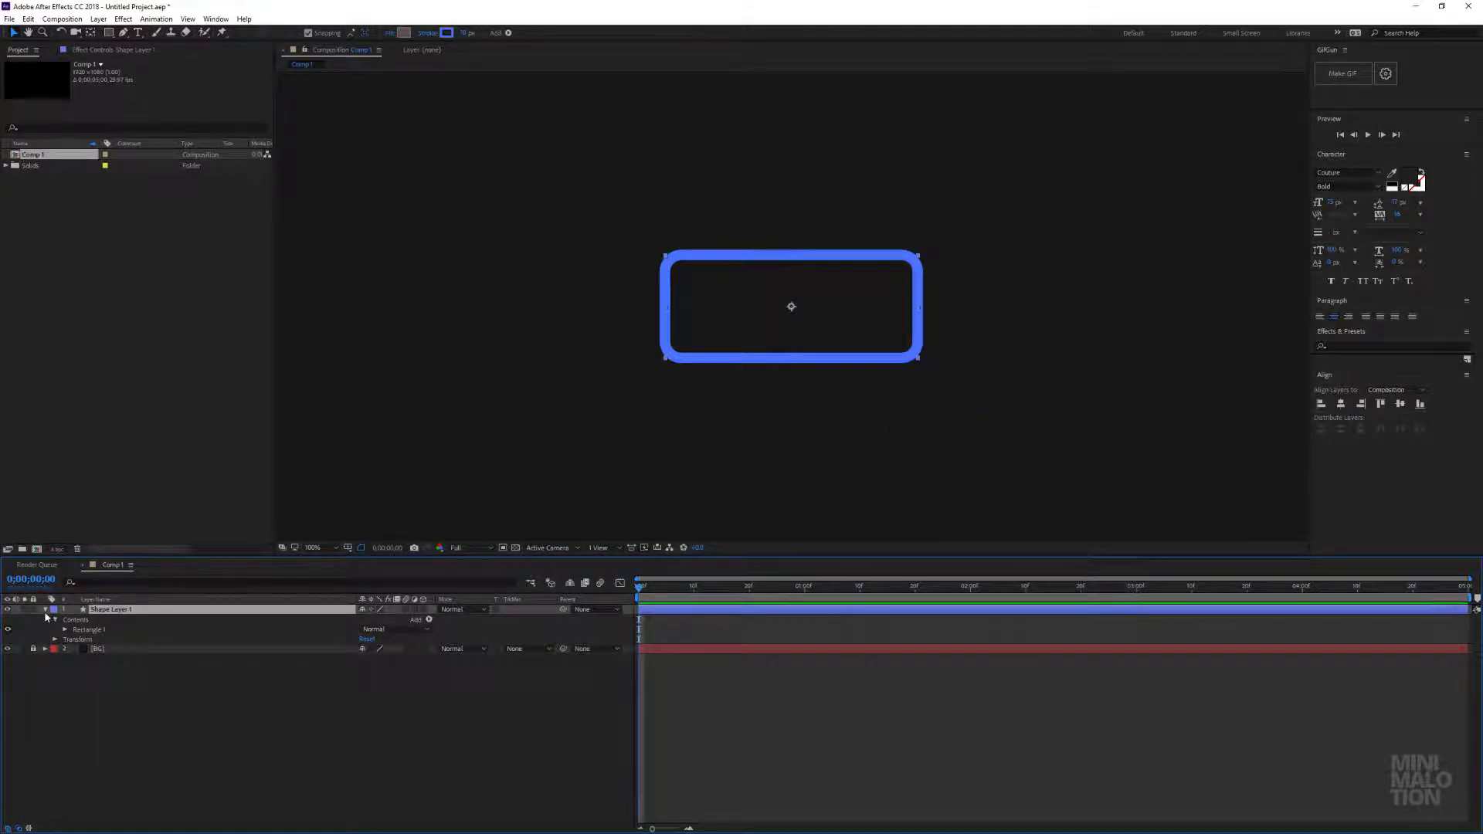
left_click(46, 610)
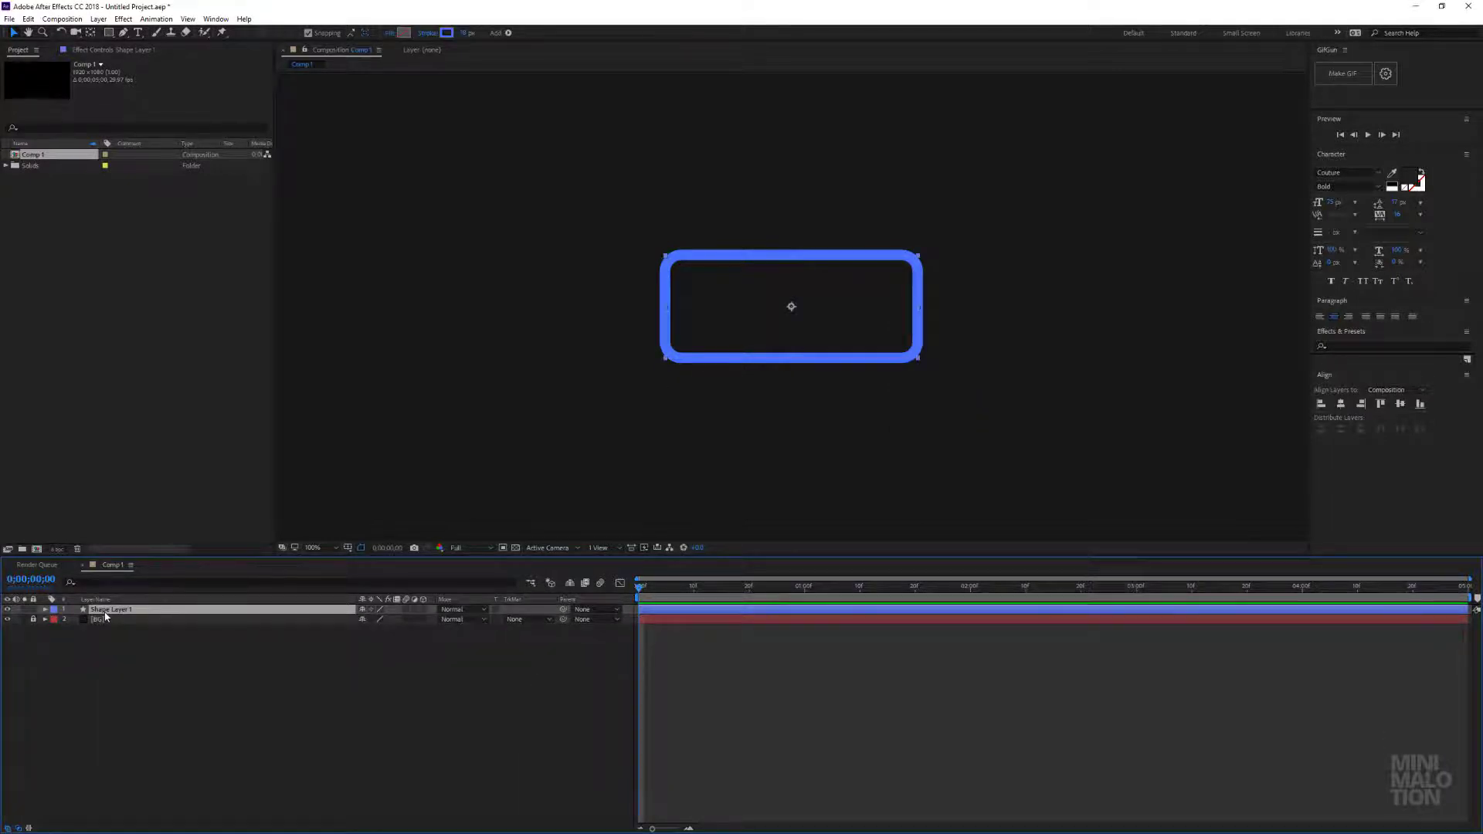
key("ctrl+d")
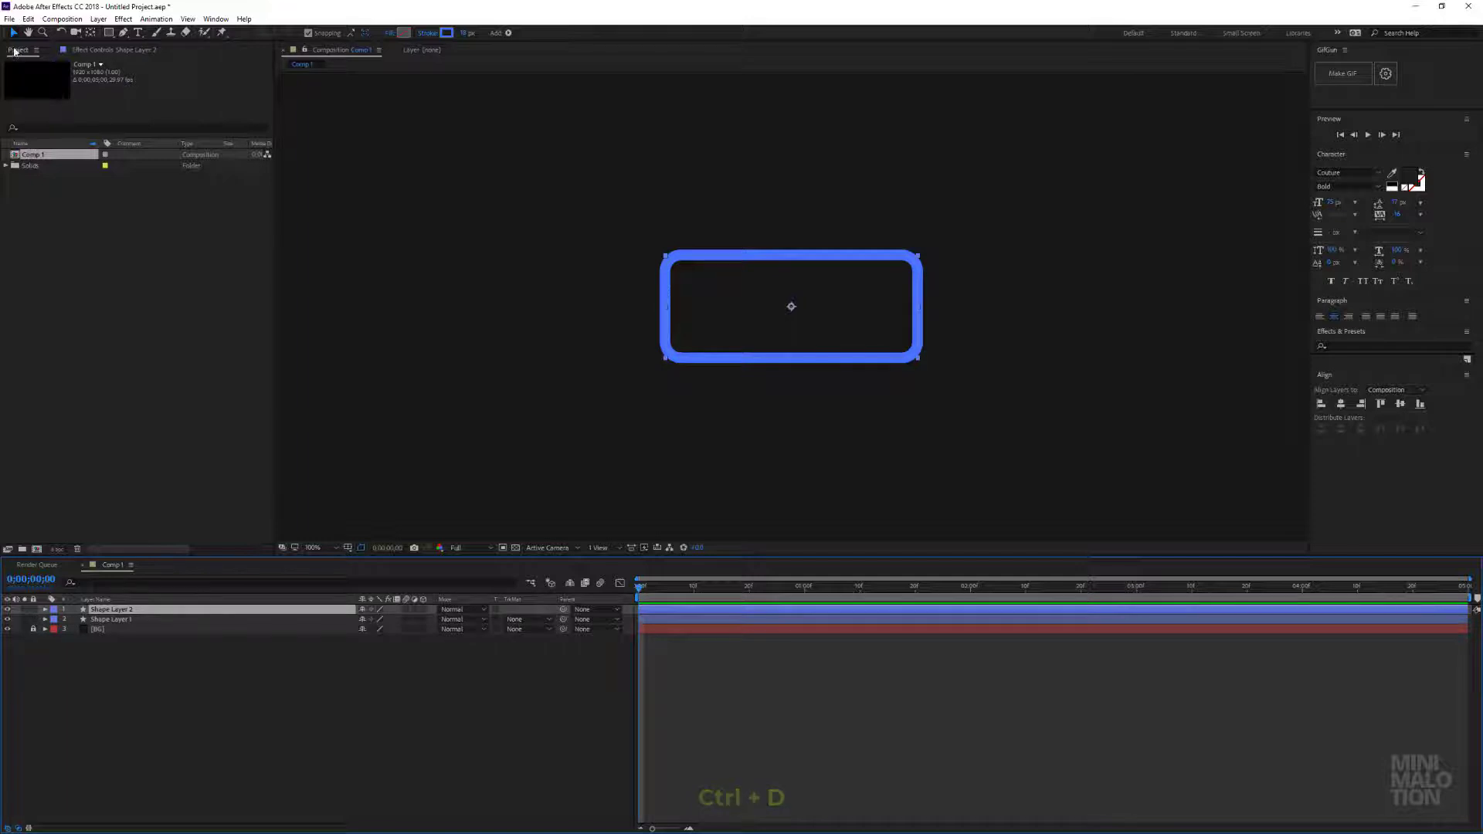
- Narrow the duplicated rounded rectangle's path to about 37 px wide, keeping its height
left_click(45, 609)
left_click(55, 630)
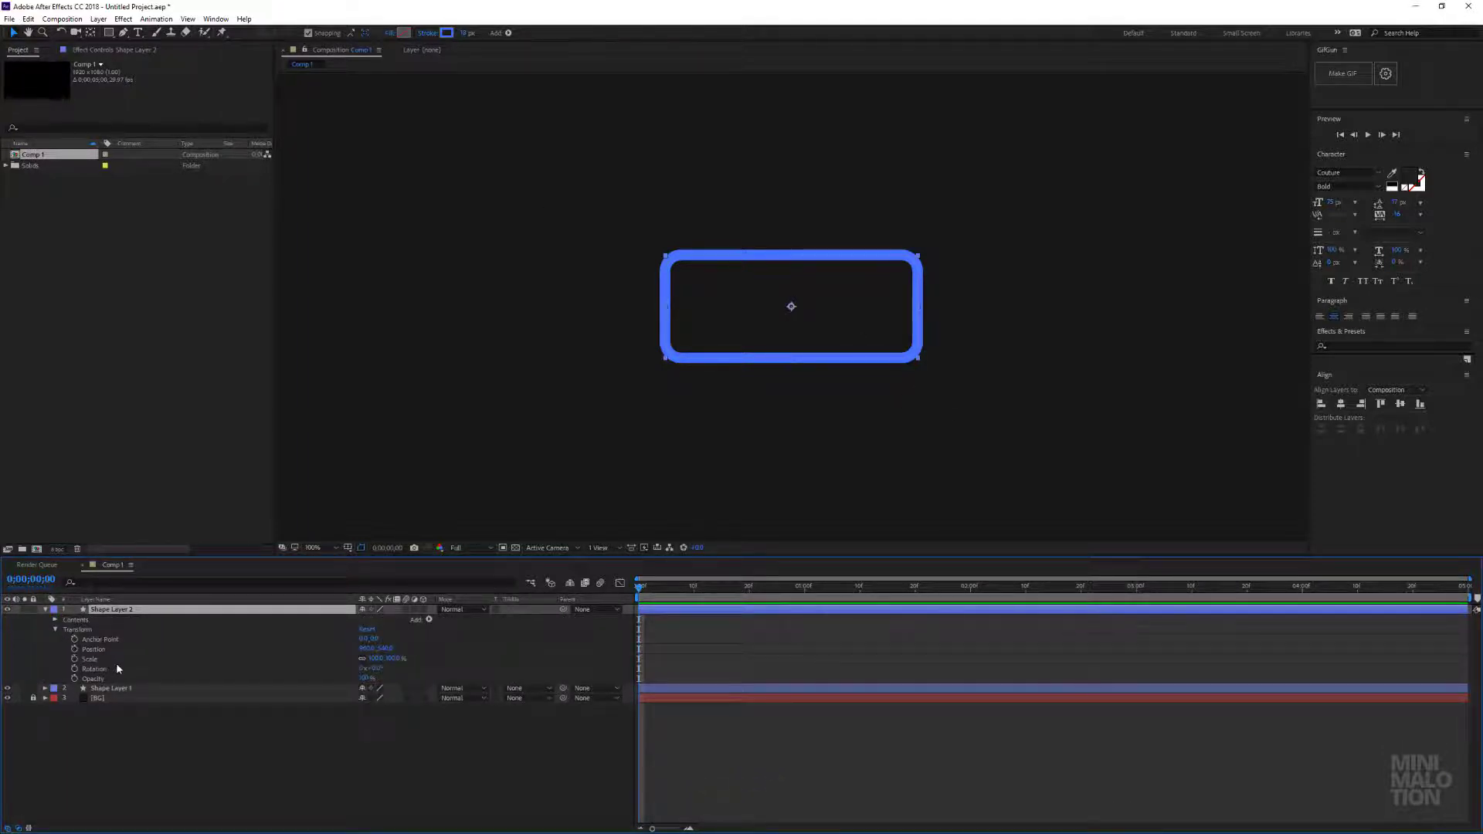
left_click(54, 619)
left_click(65, 629)
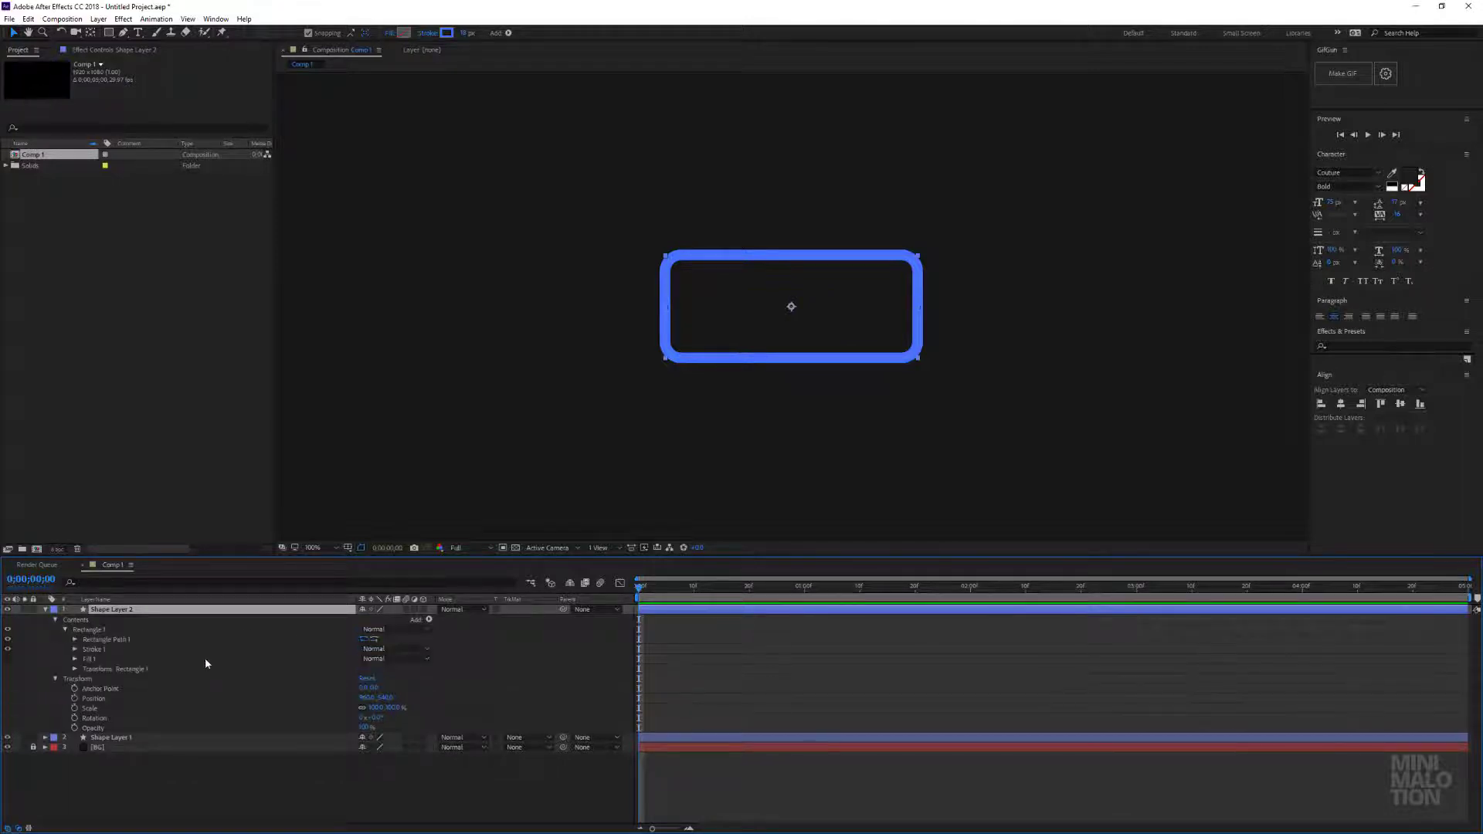
left_click(75, 639)
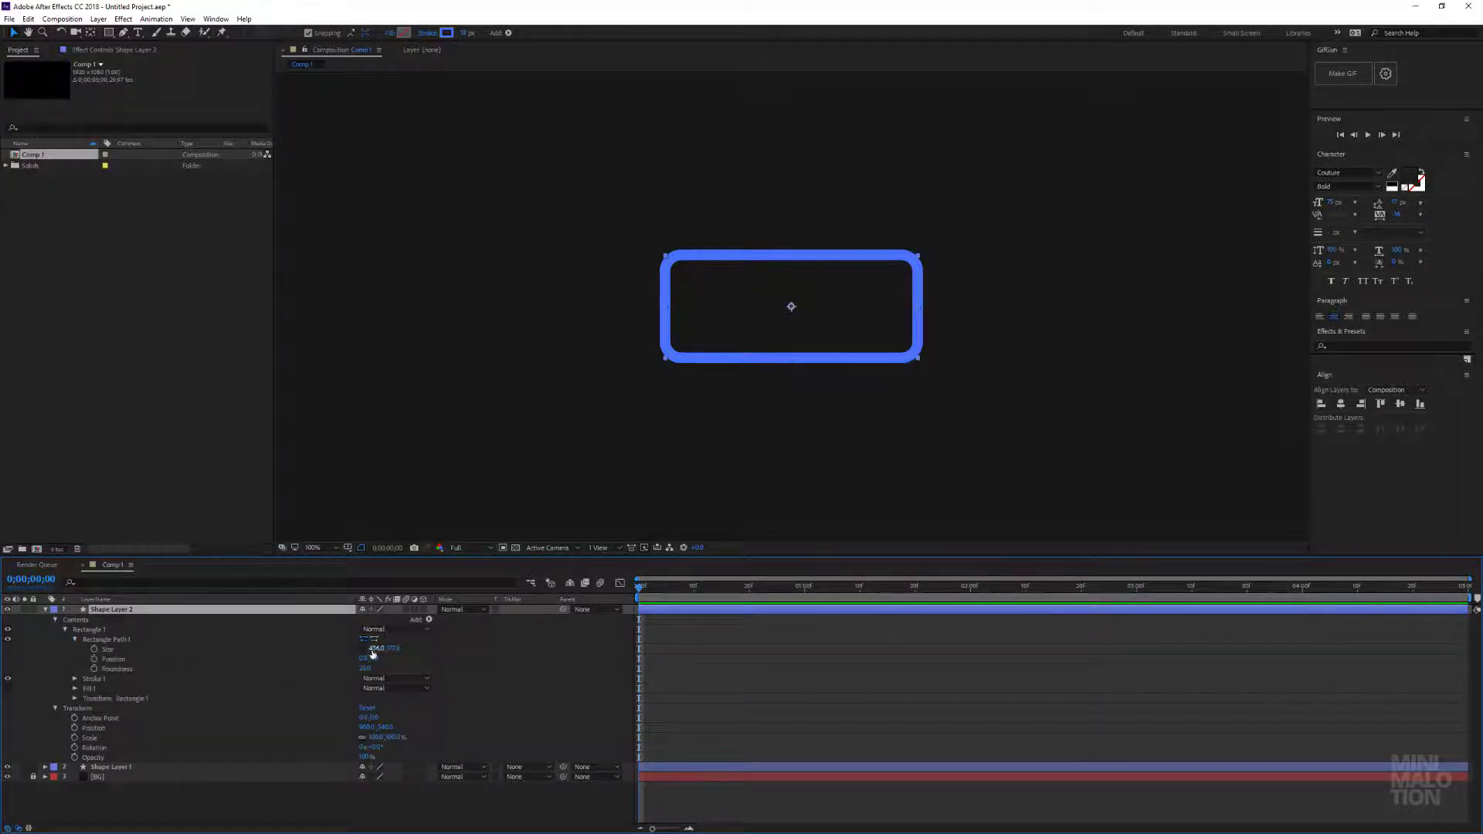
left_click_drag(377, 648, 149, 651)
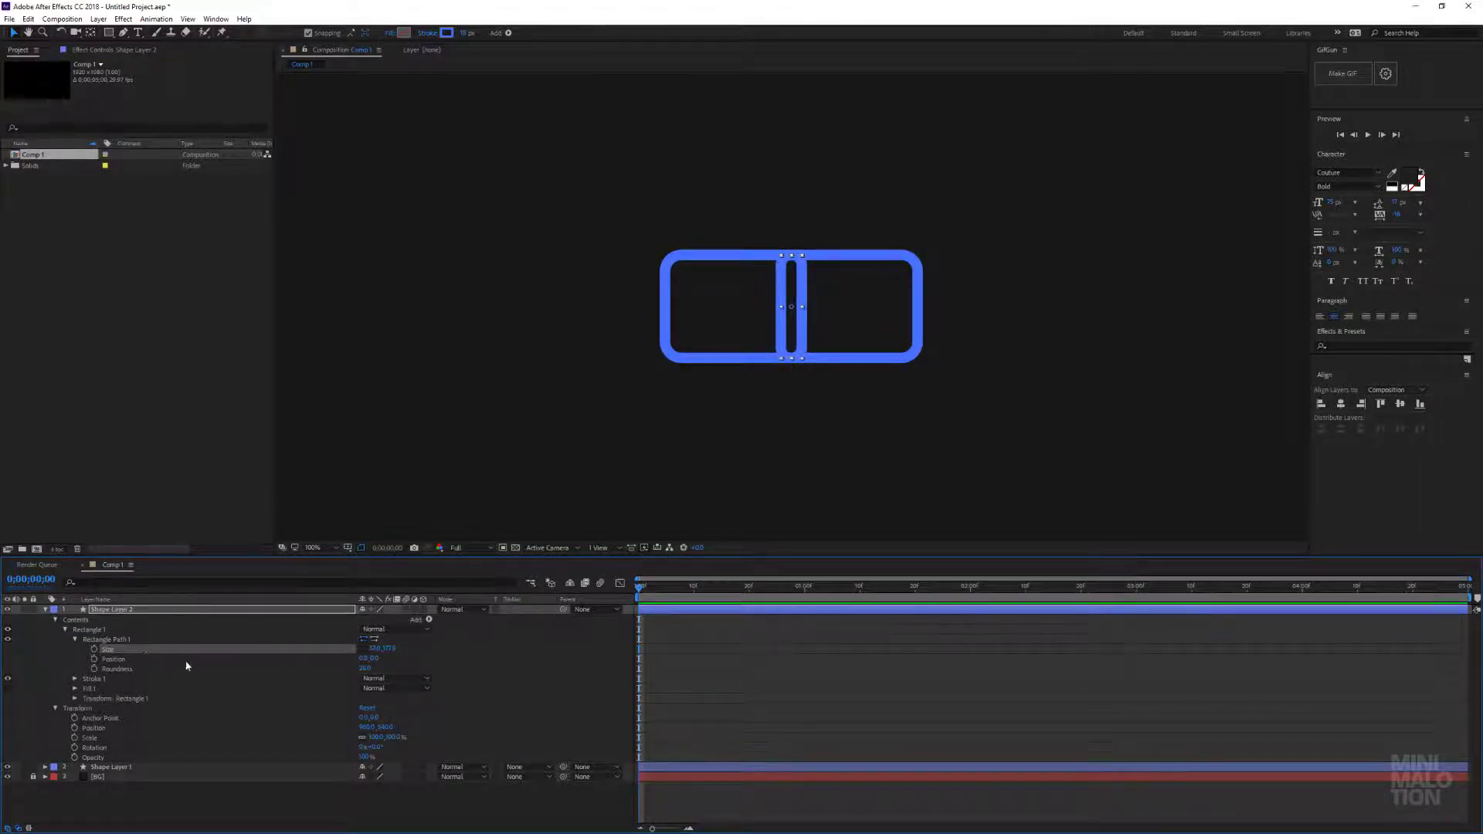
- Move the narrow rectangle horizontally to an X position of about 1196 so it forms the battery's terminal at the body's right end
scroll(789, 344, "down", 2)
scroll(788, 344, "up", 3)
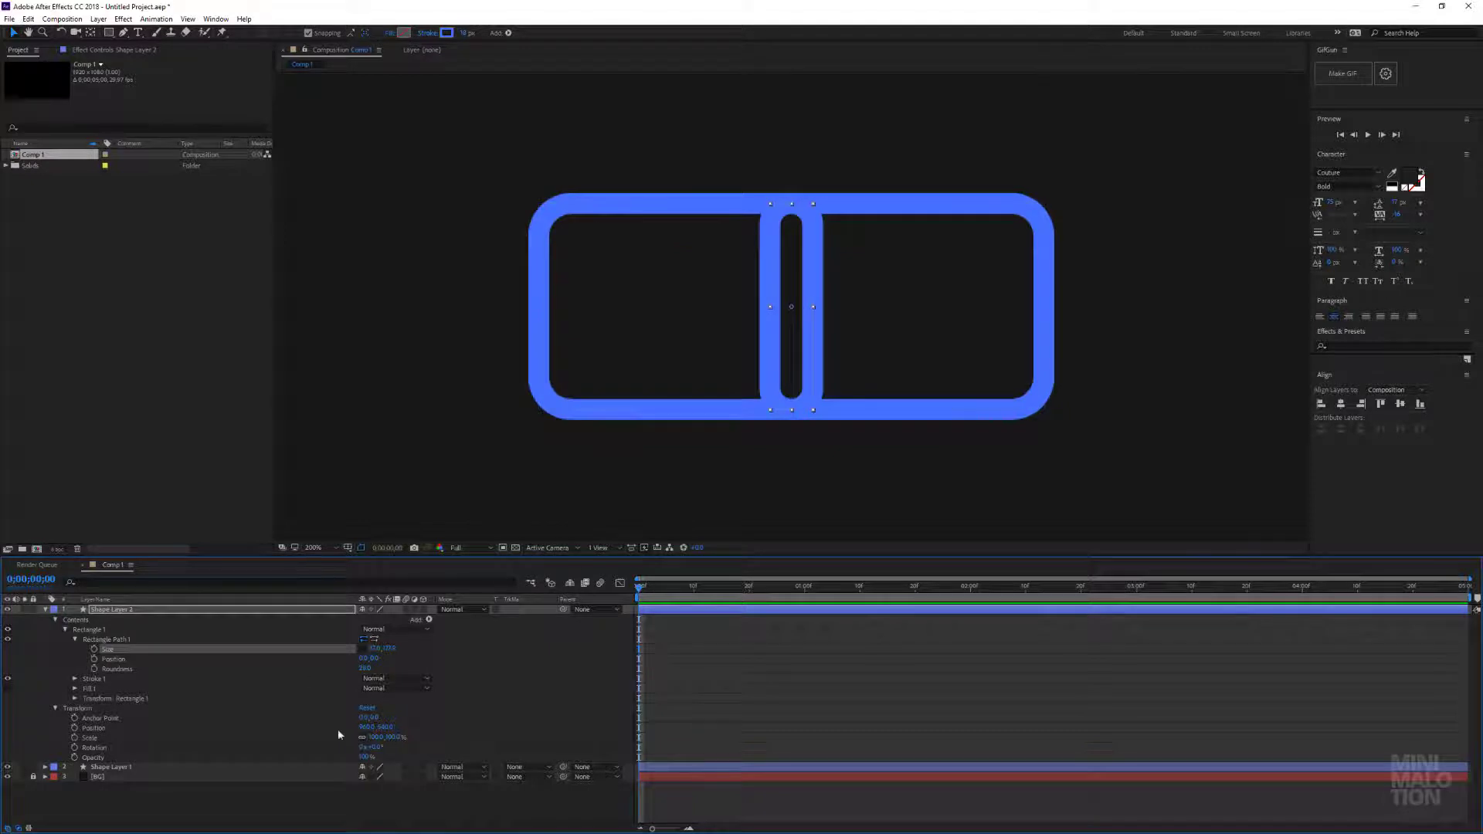
left_click_drag(366, 731, 500, 727)
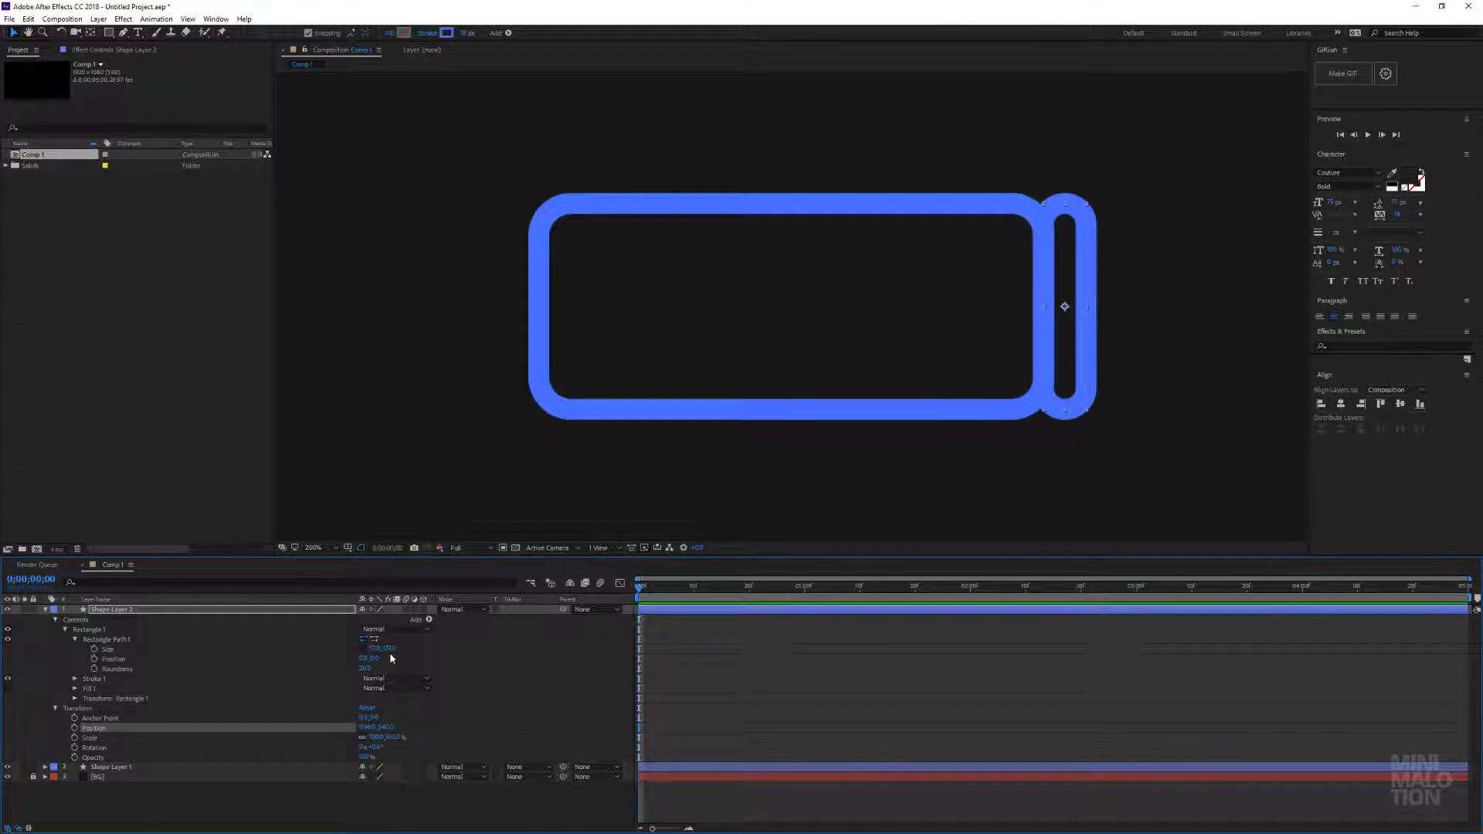
- Shorten the terminal rectangle's path to about 103 px high and reduce its corner roundness
left_click_drag(386, 649, 352, 669)
left_click(364, 668)
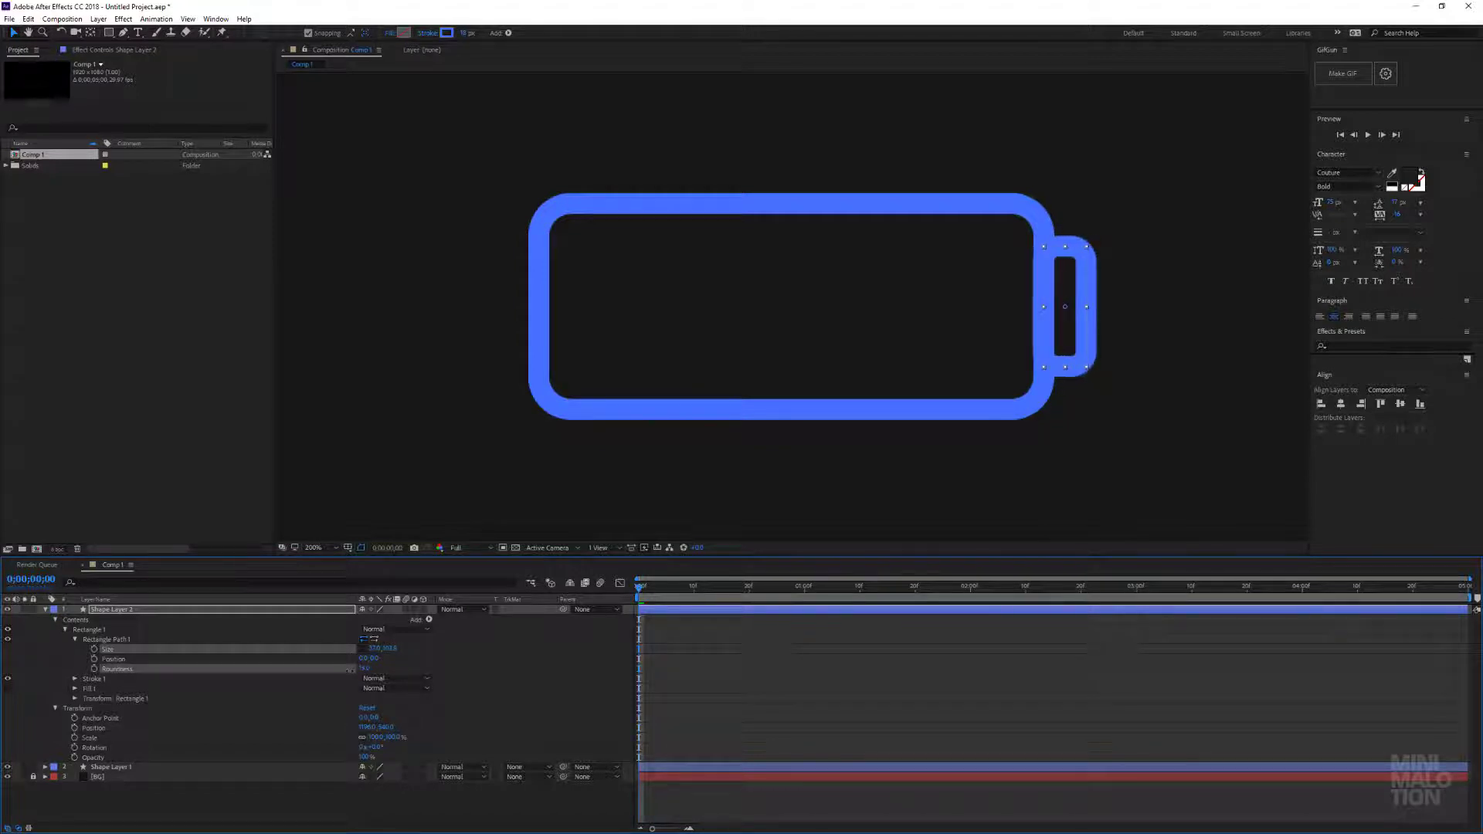
left_click(944, 675)
scroll(765, 358, "down", 4)
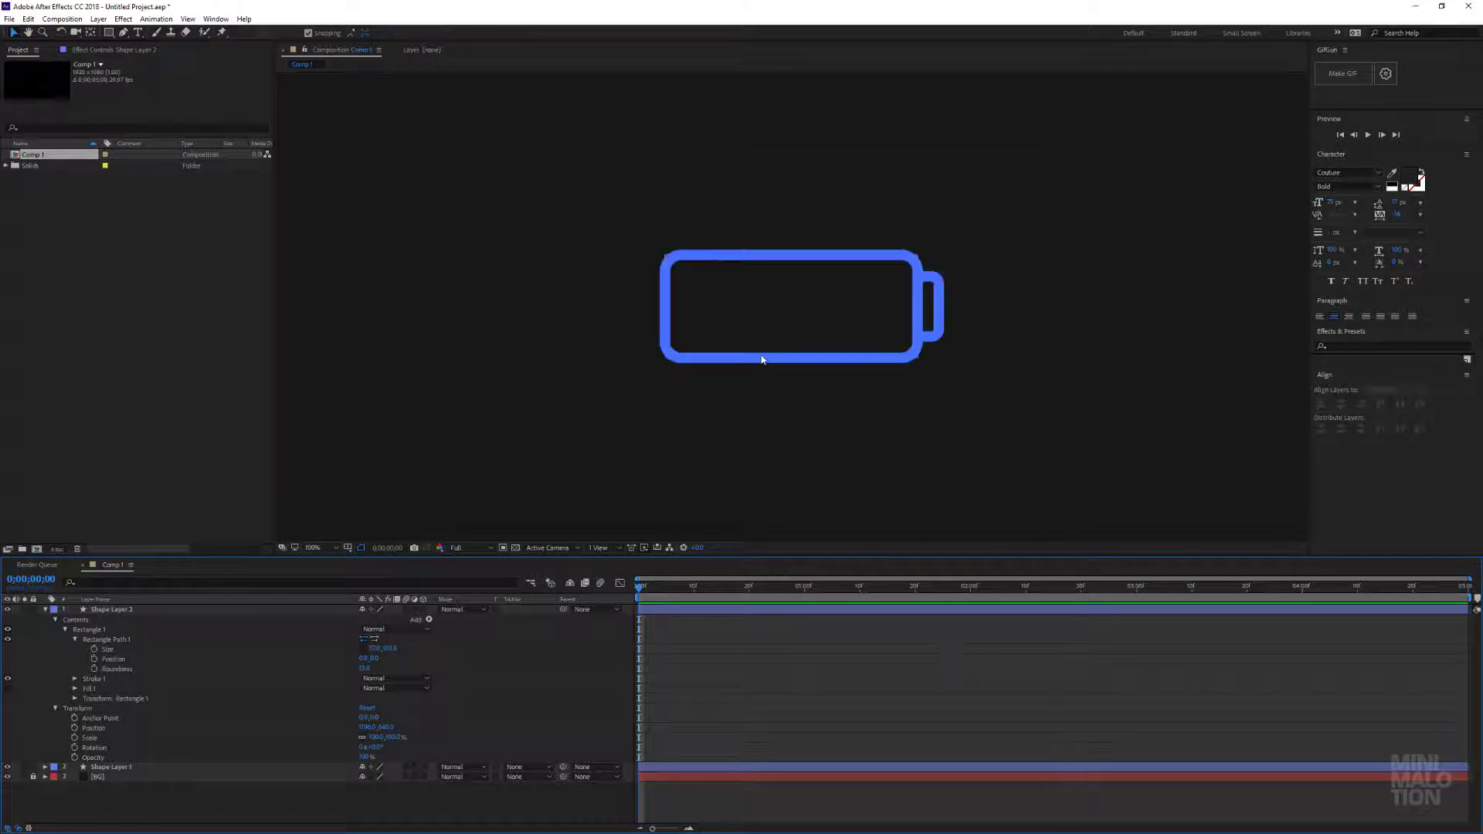
- Collapse the terminal's shape layer, including its rectangle path and contents
key("period")
left_click(75, 639)
left_click(55, 619)
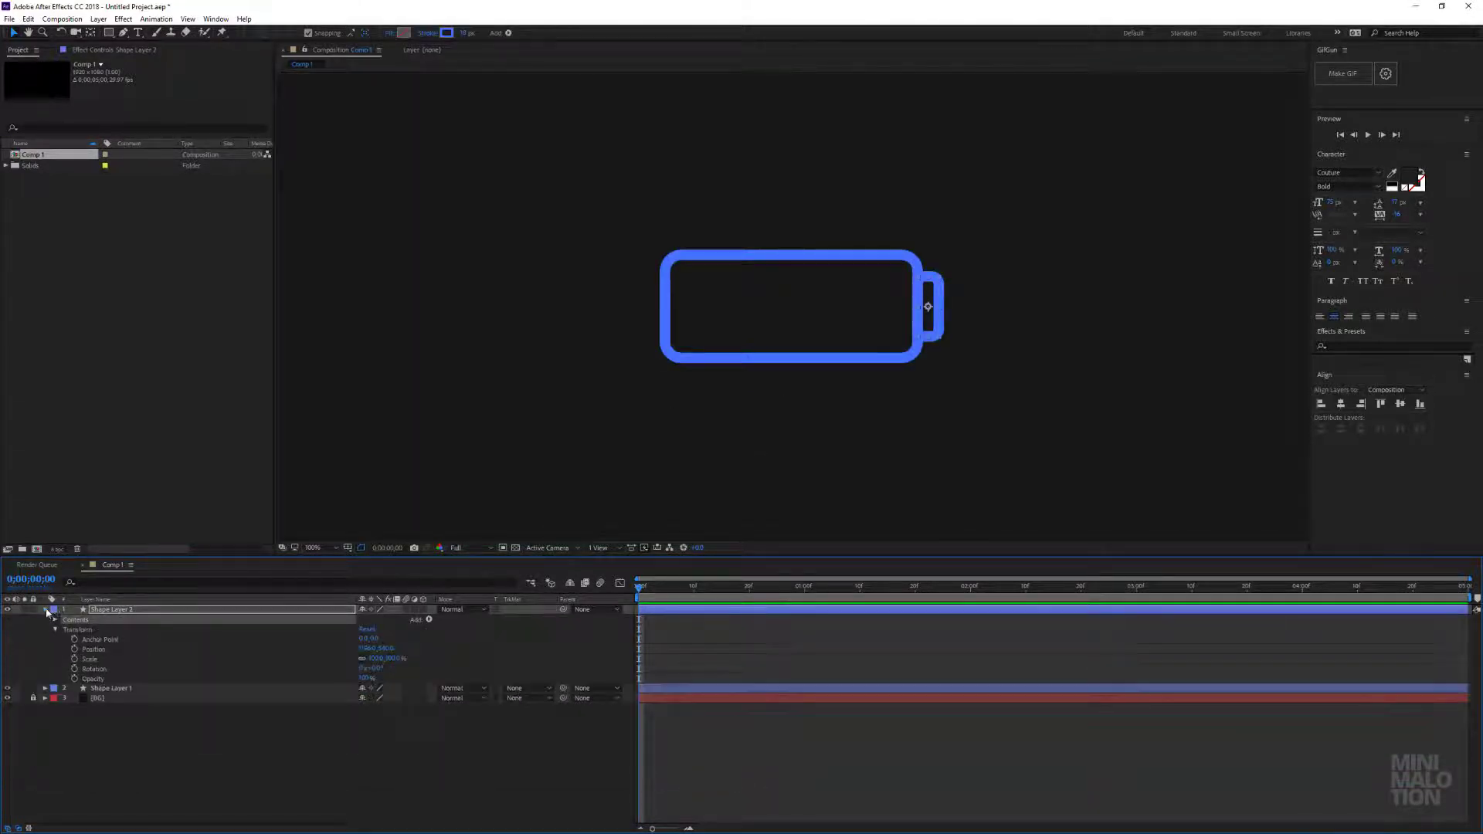
left_click(45, 609)
left_click(104, 633)
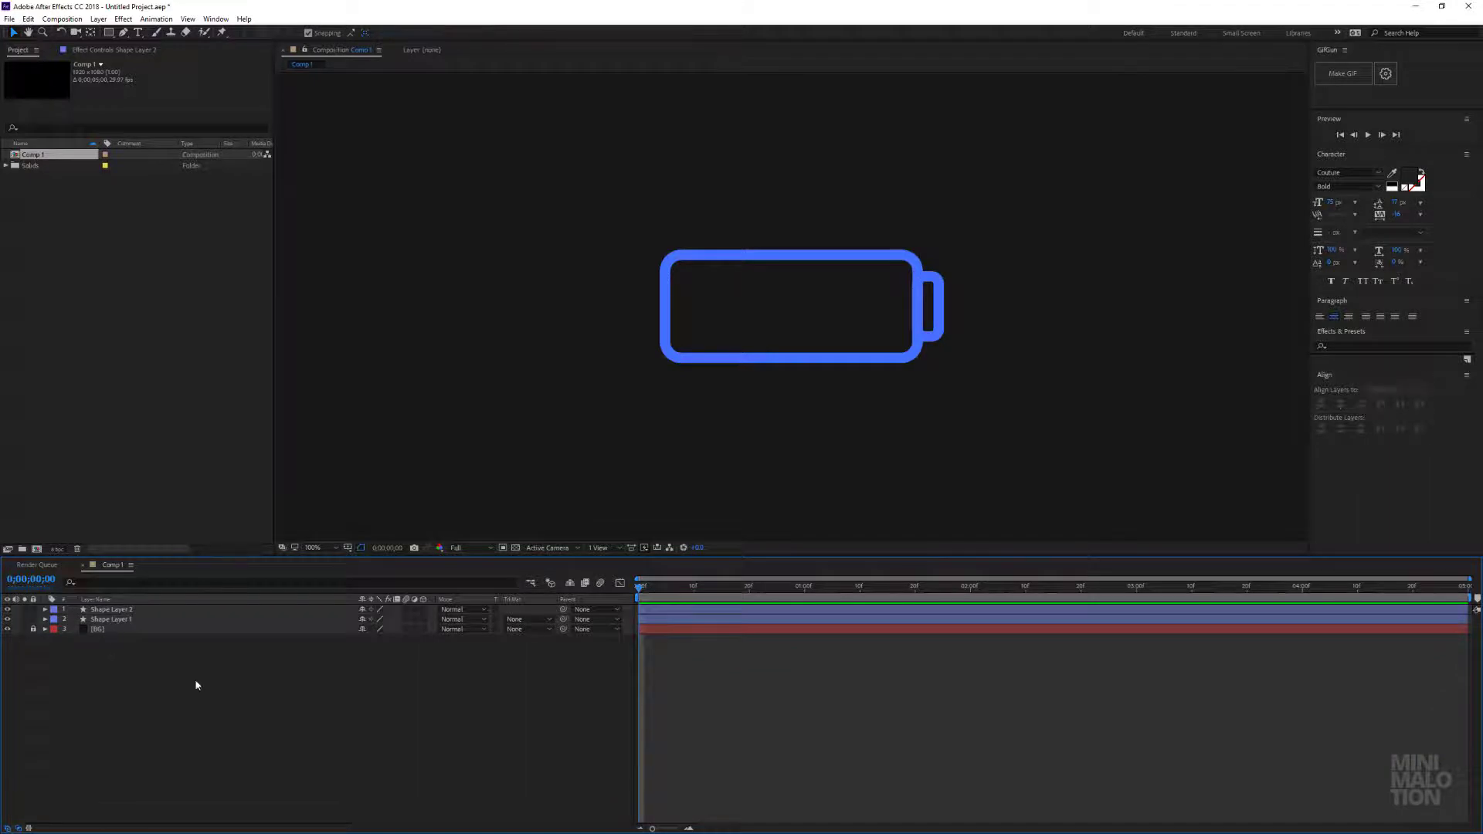
- Duplicate the battery body's outline layer and bring the copy to the top of the layer stack
left_click(112, 620)
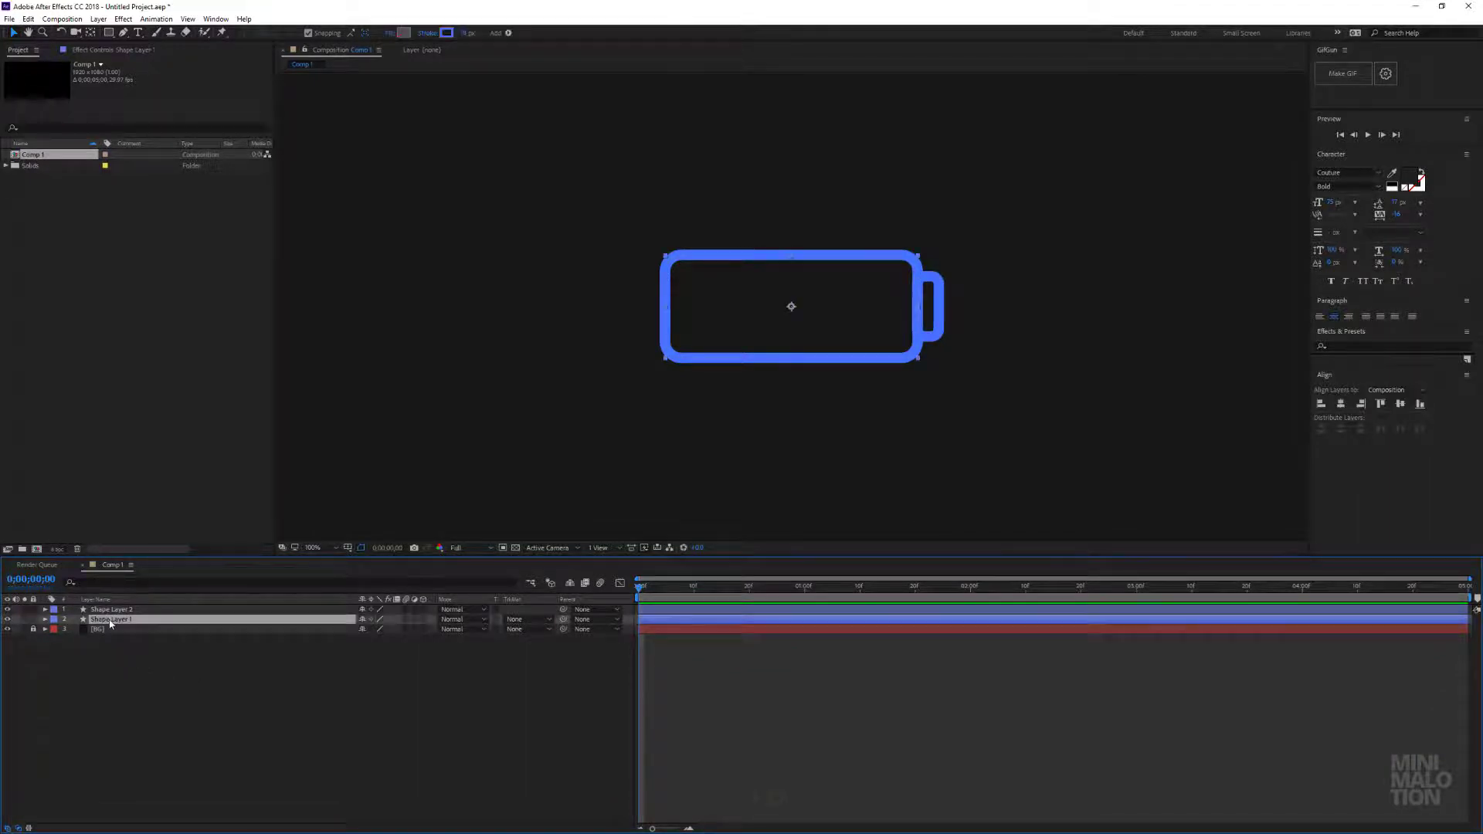
key("ctrl+d")
key("ctrl+shift+bracketright")
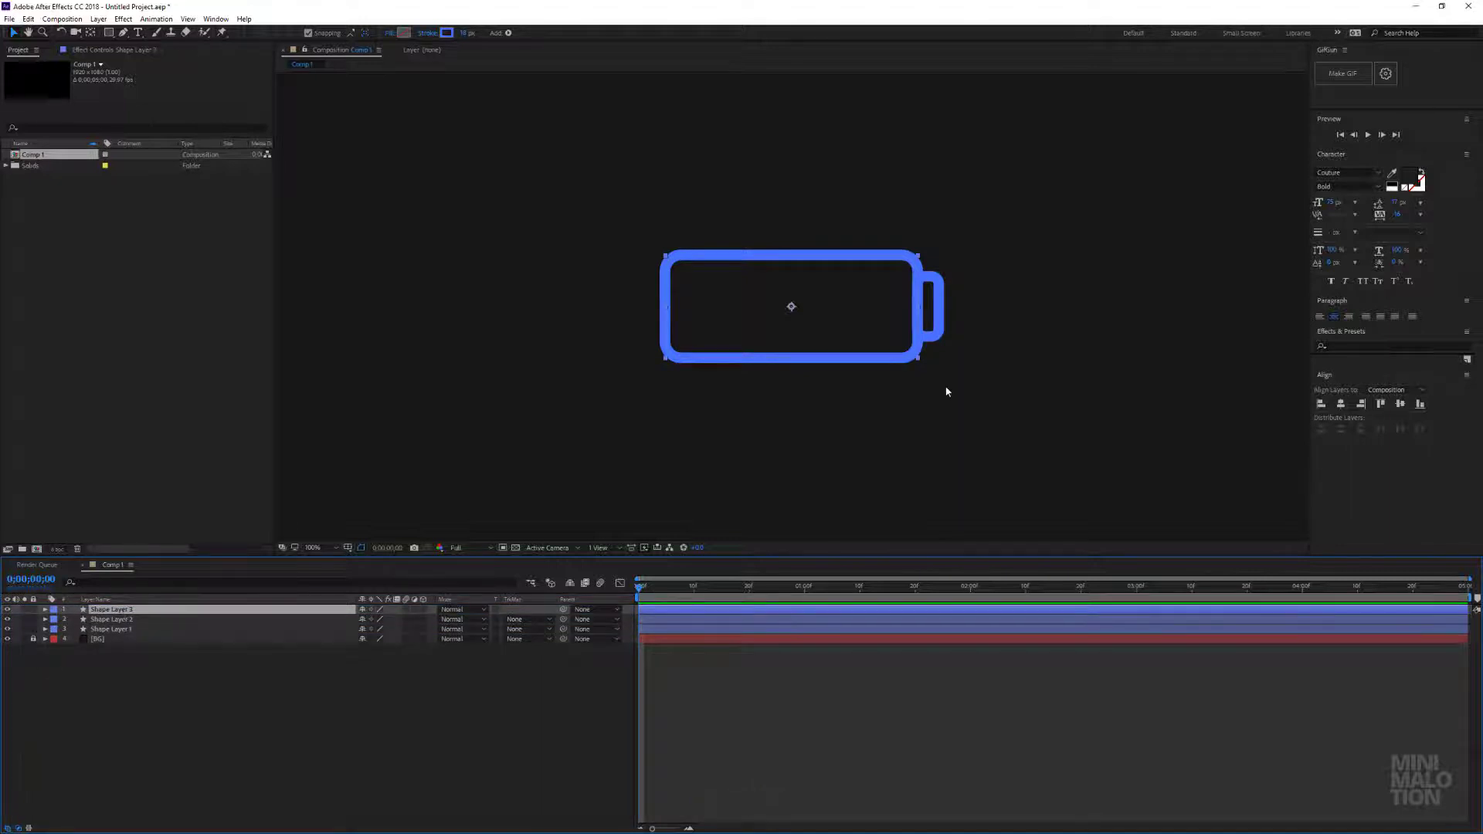
- Scale the copied body's rectangle path down proportionally to about 359 by 146 px
key("period")
left_click(45, 609)
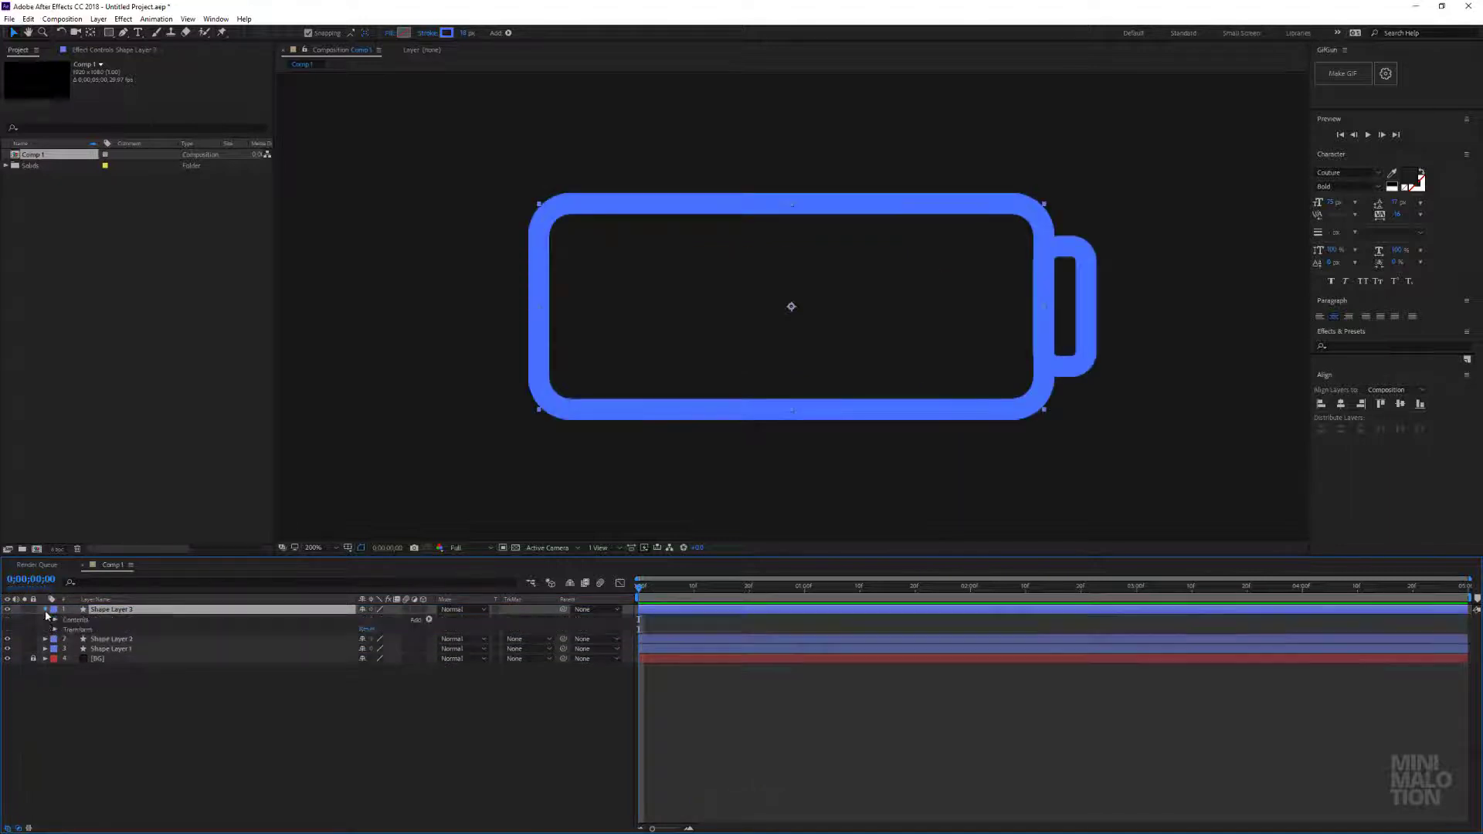
left_click(55, 619)
left_click(65, 629)
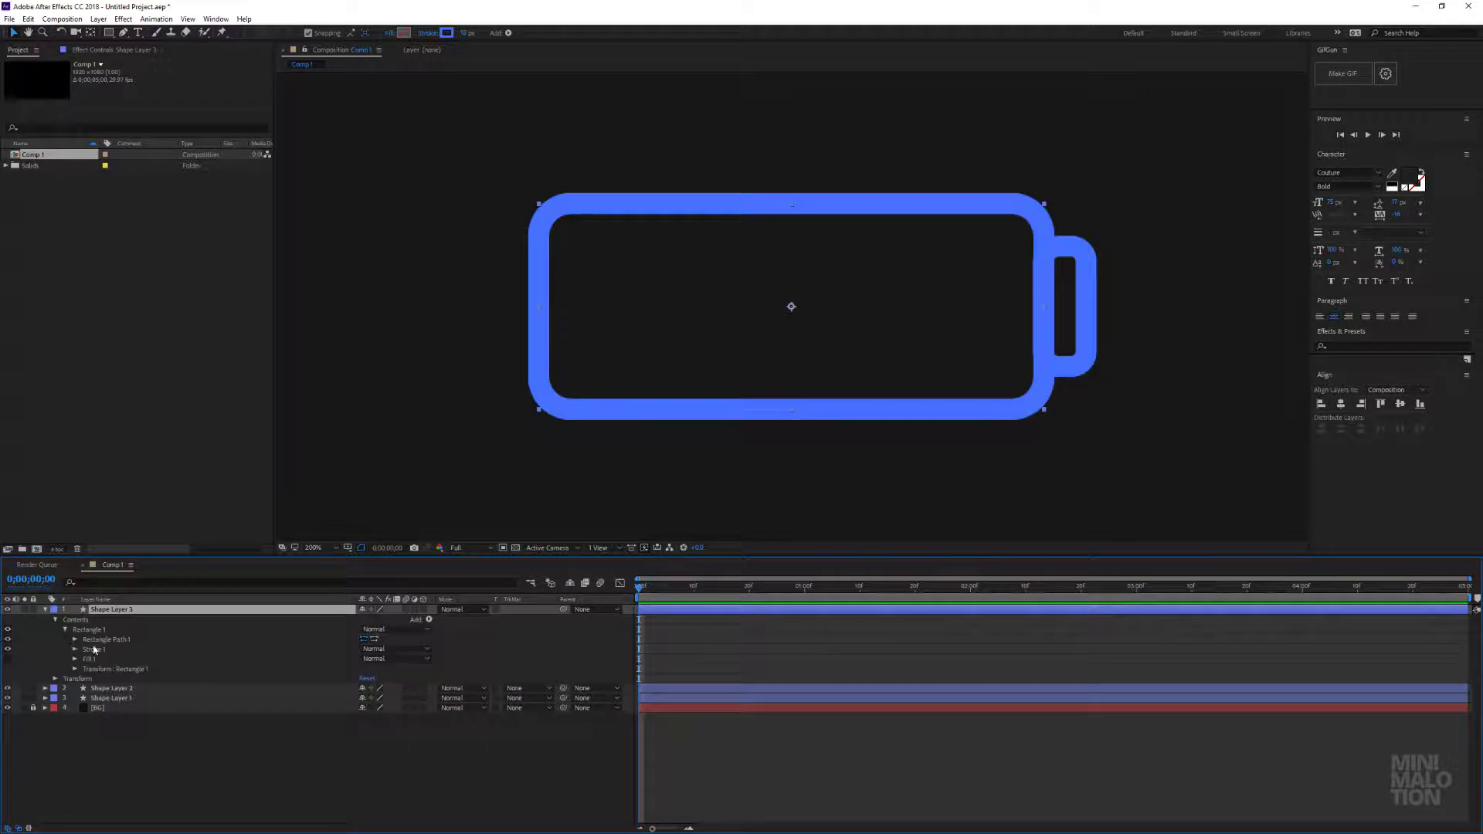
left_click(75, 639)
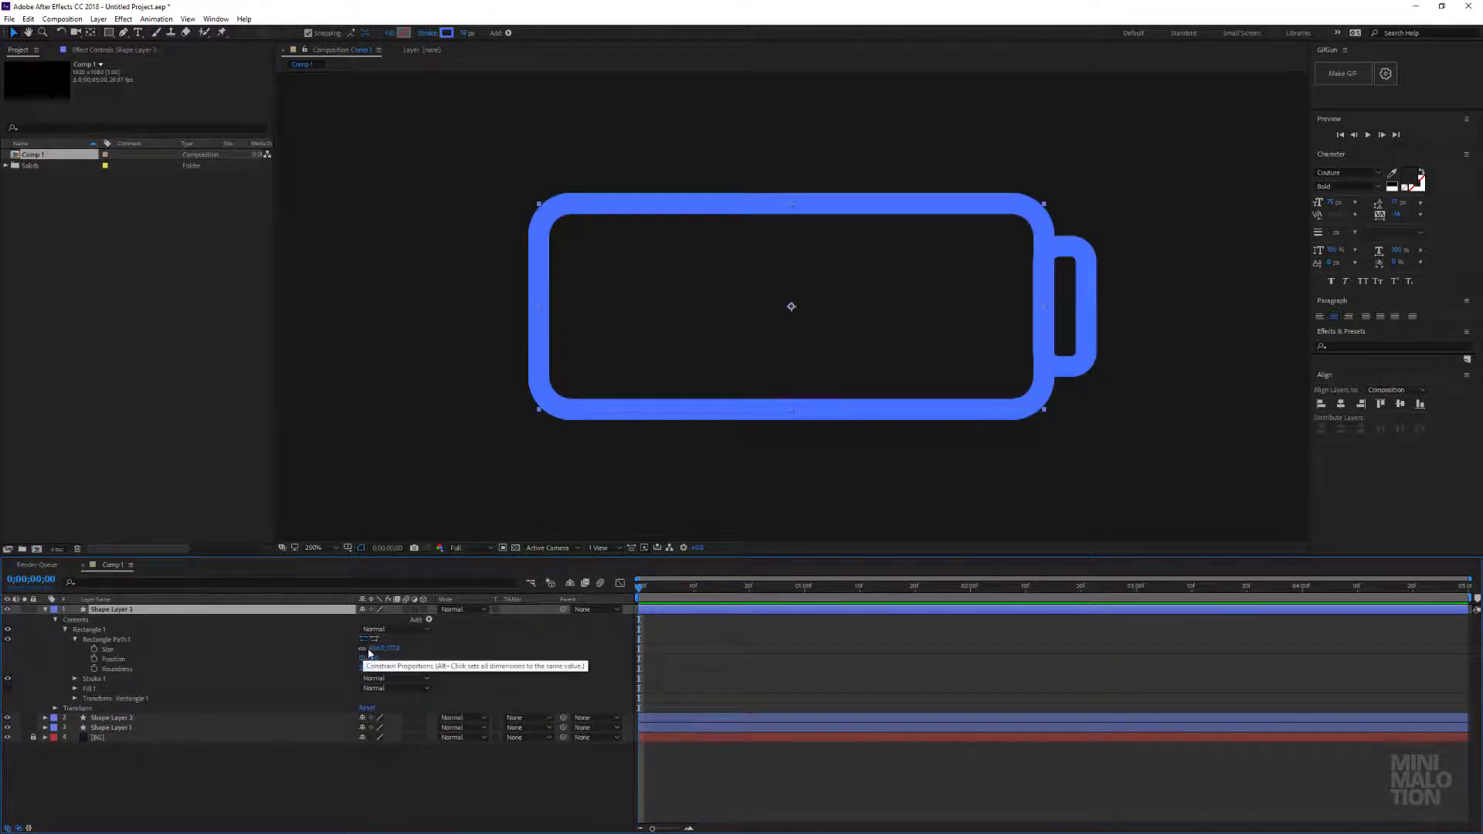
left_click_drag(371, 648, 294, 648)
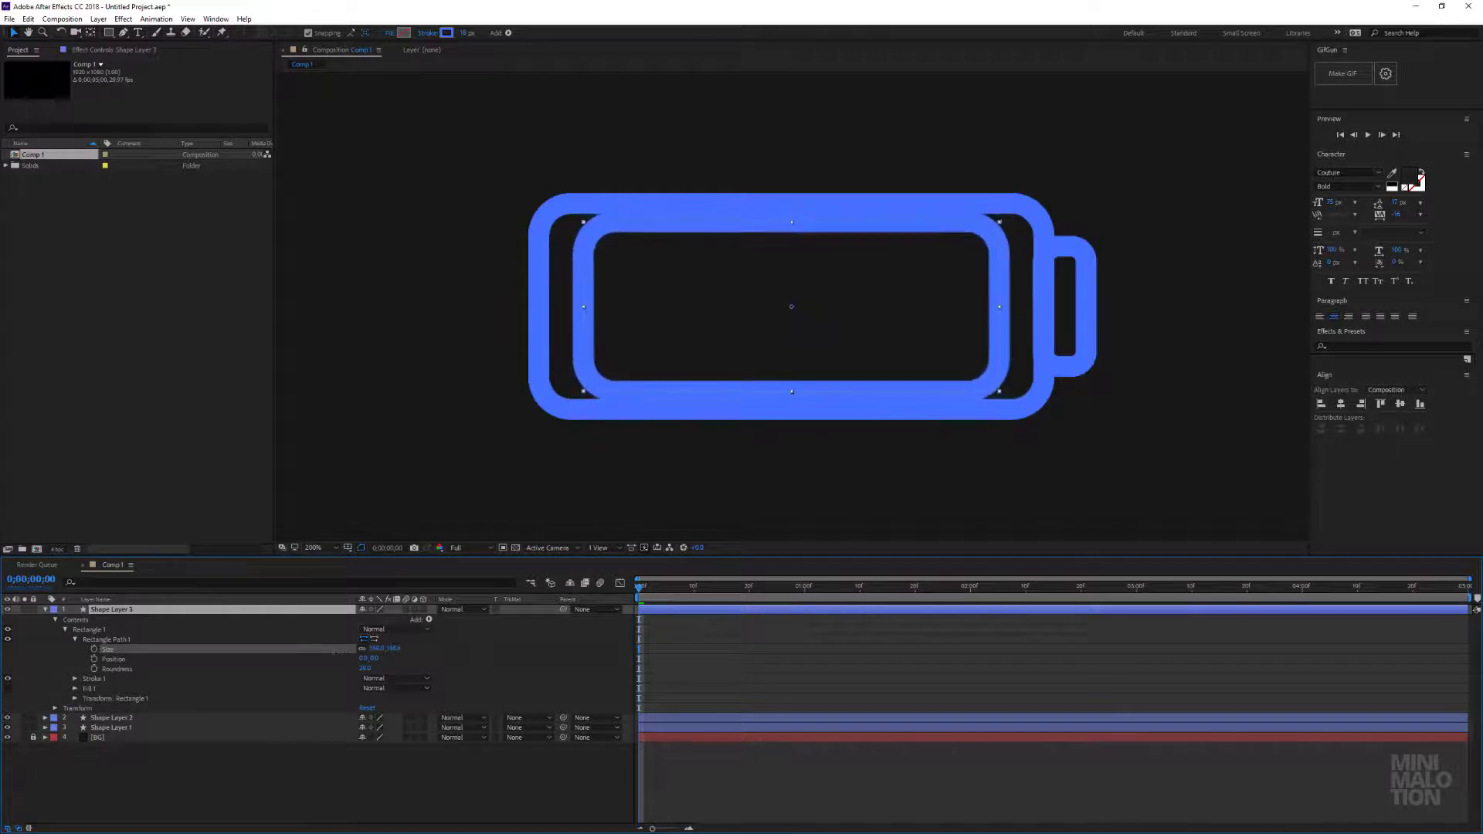
- Give the inner rectangle a solid white fill
left_click(391, 37)
left_click(734, 371)
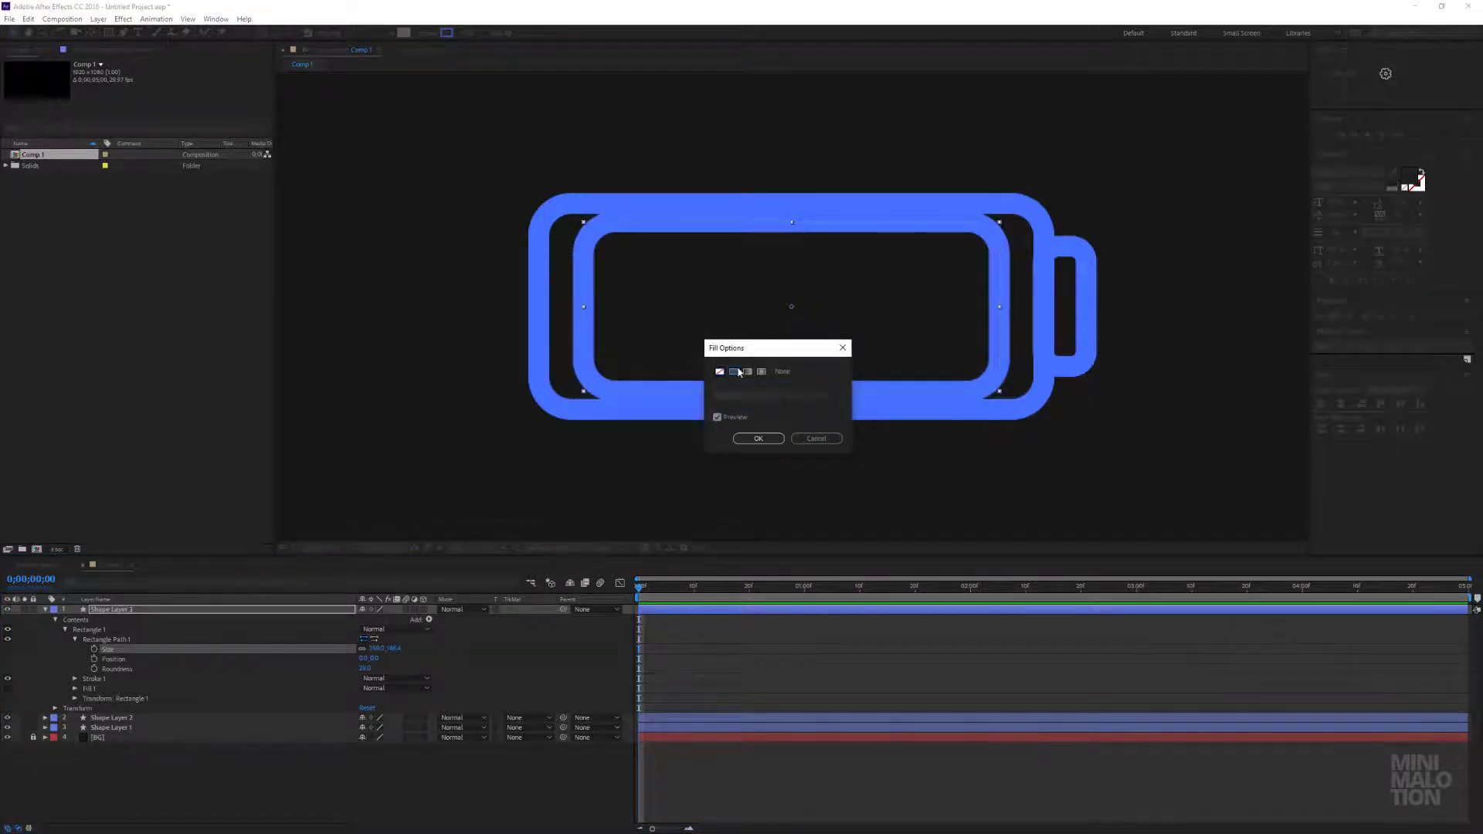
left_click(759, 438)
left_click(403, 33)
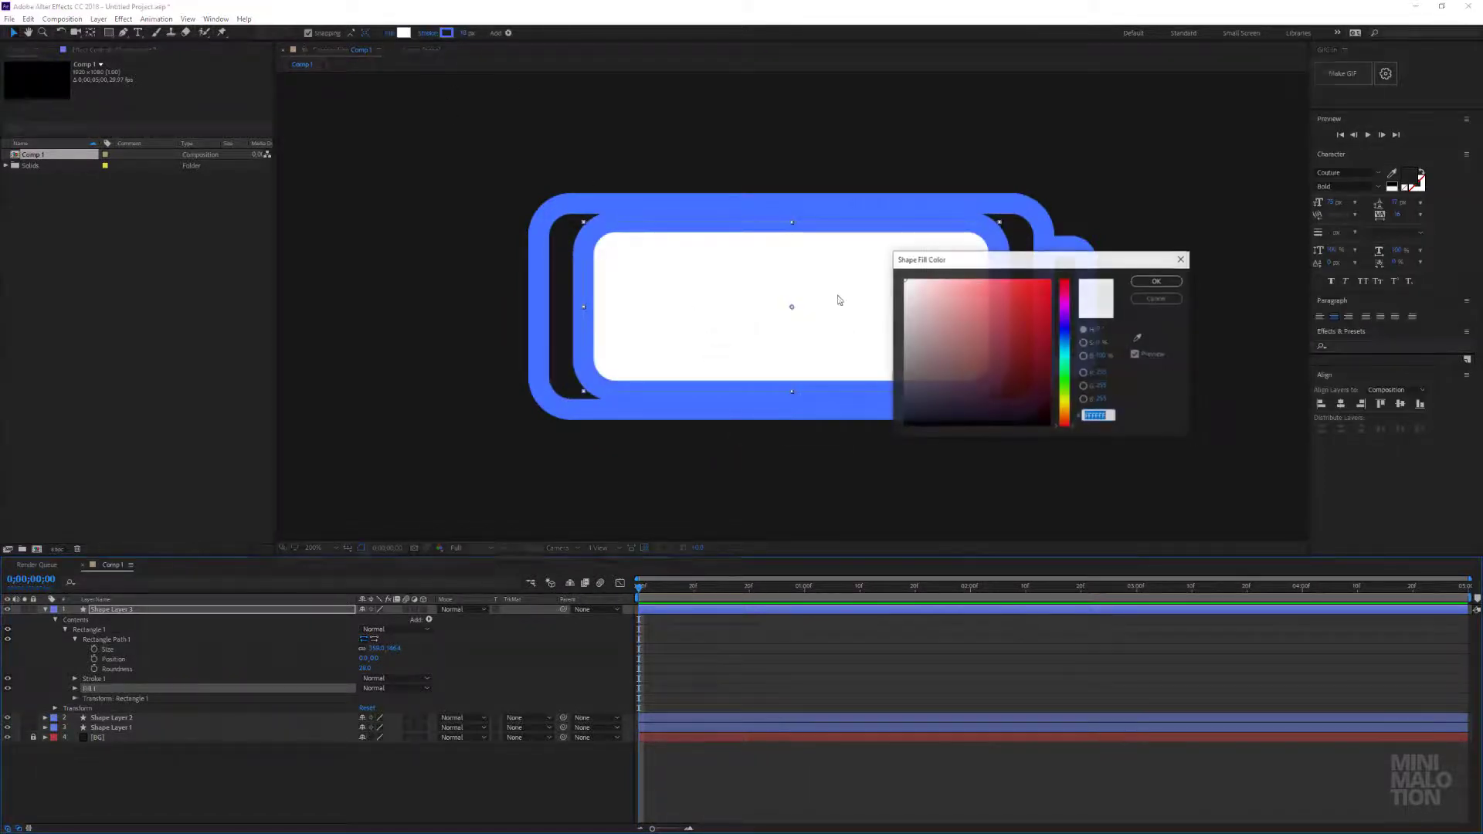
left_click(1157, 281)
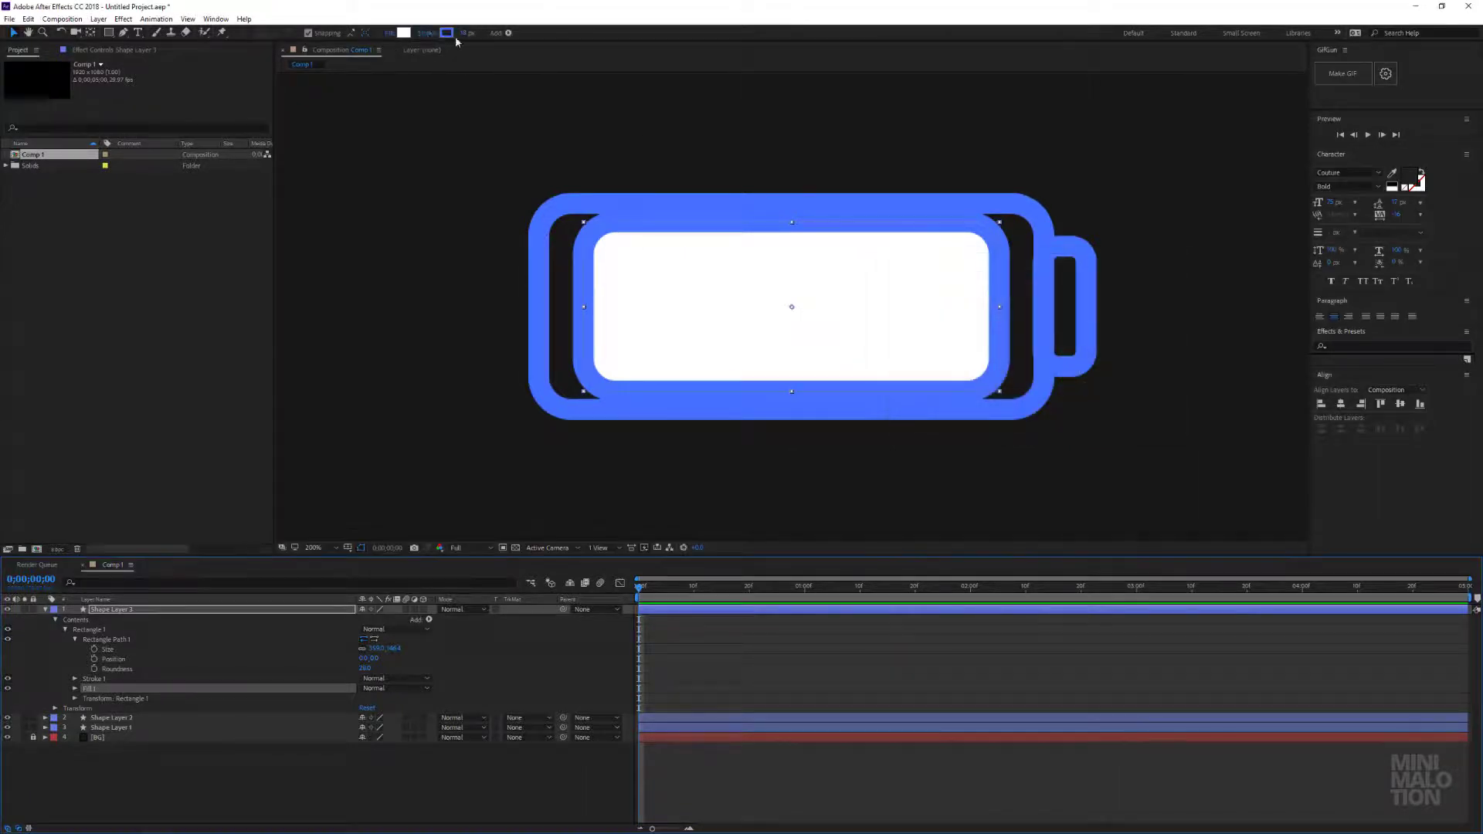
- Remove the inner rectangle's stroke by setting it to None
left_click(429, 33)
left_click(719, 372)
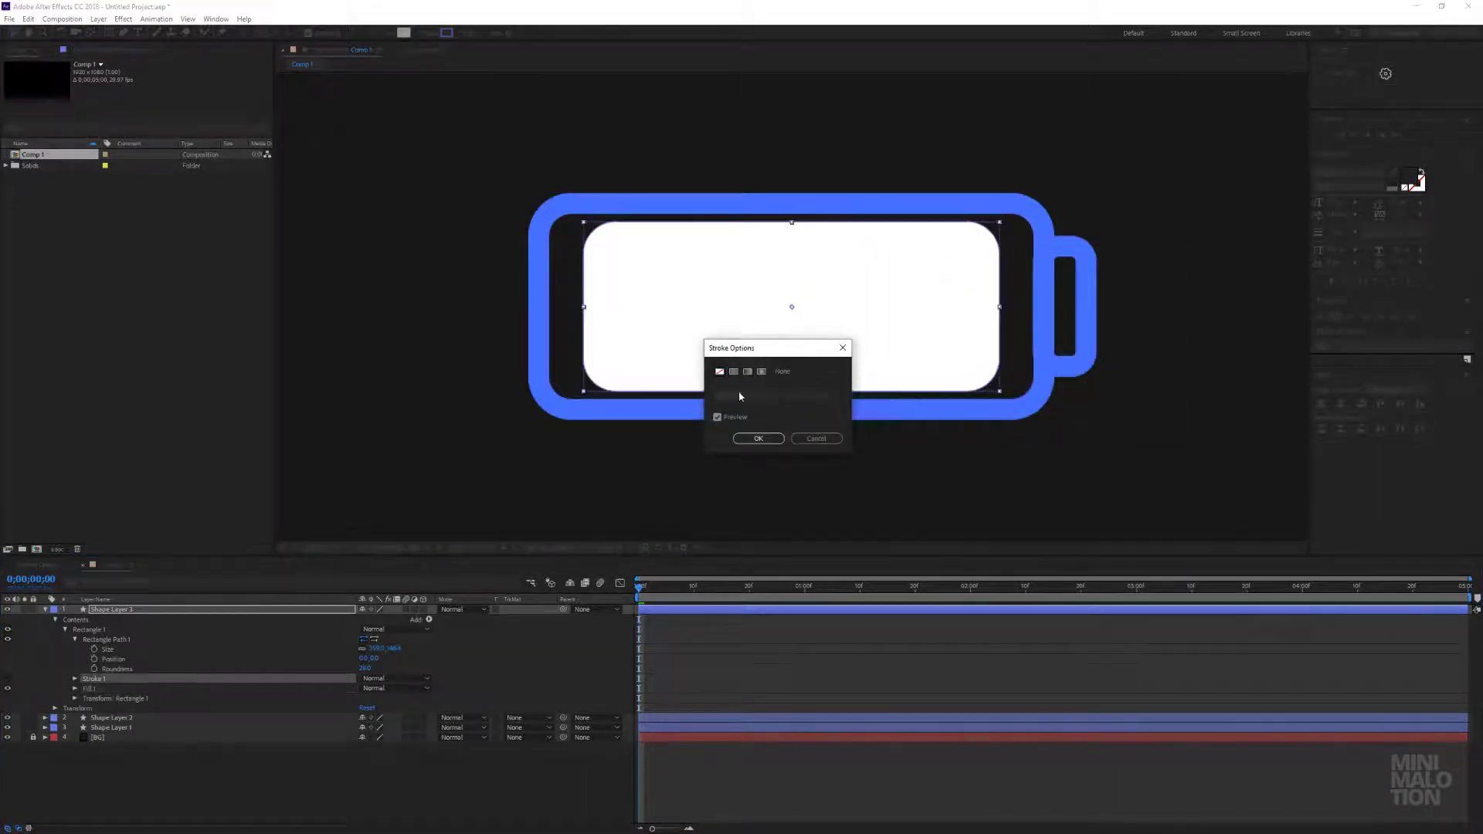
left_click(758, 437)
- Resize the white rectangle's path to about 392 by 136 px with unlinked proportions and reduce its corner roundness
mouse_move(377, 651)
left_mouse_down()
mouse_move(422, 651)
mouse_move(359, 669)
left_mouse_up()
left_click(378, 655)
left_click(413, 661)
left_click(513, 662)
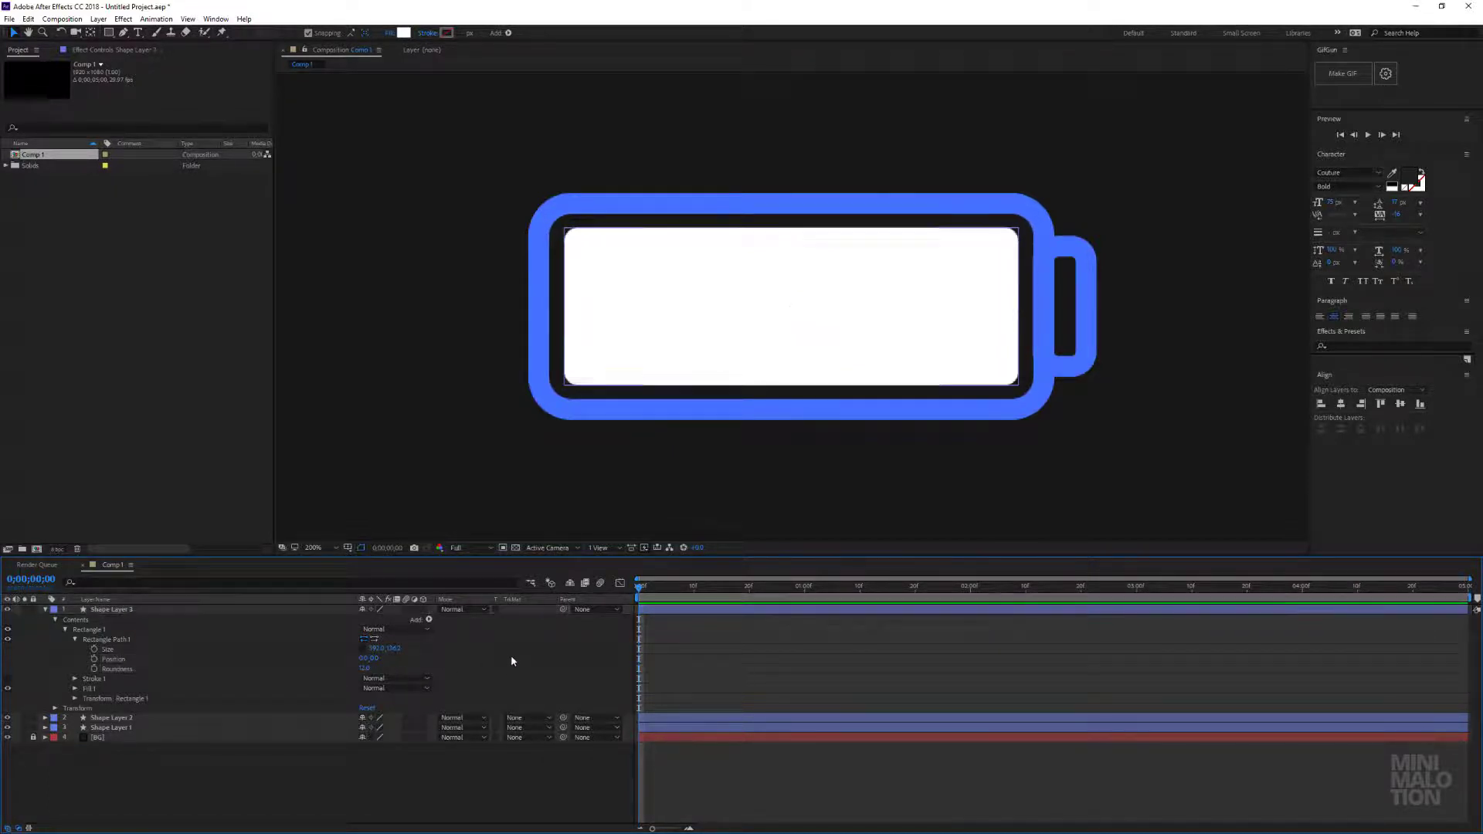
scroll(701, 350, "down", 1)
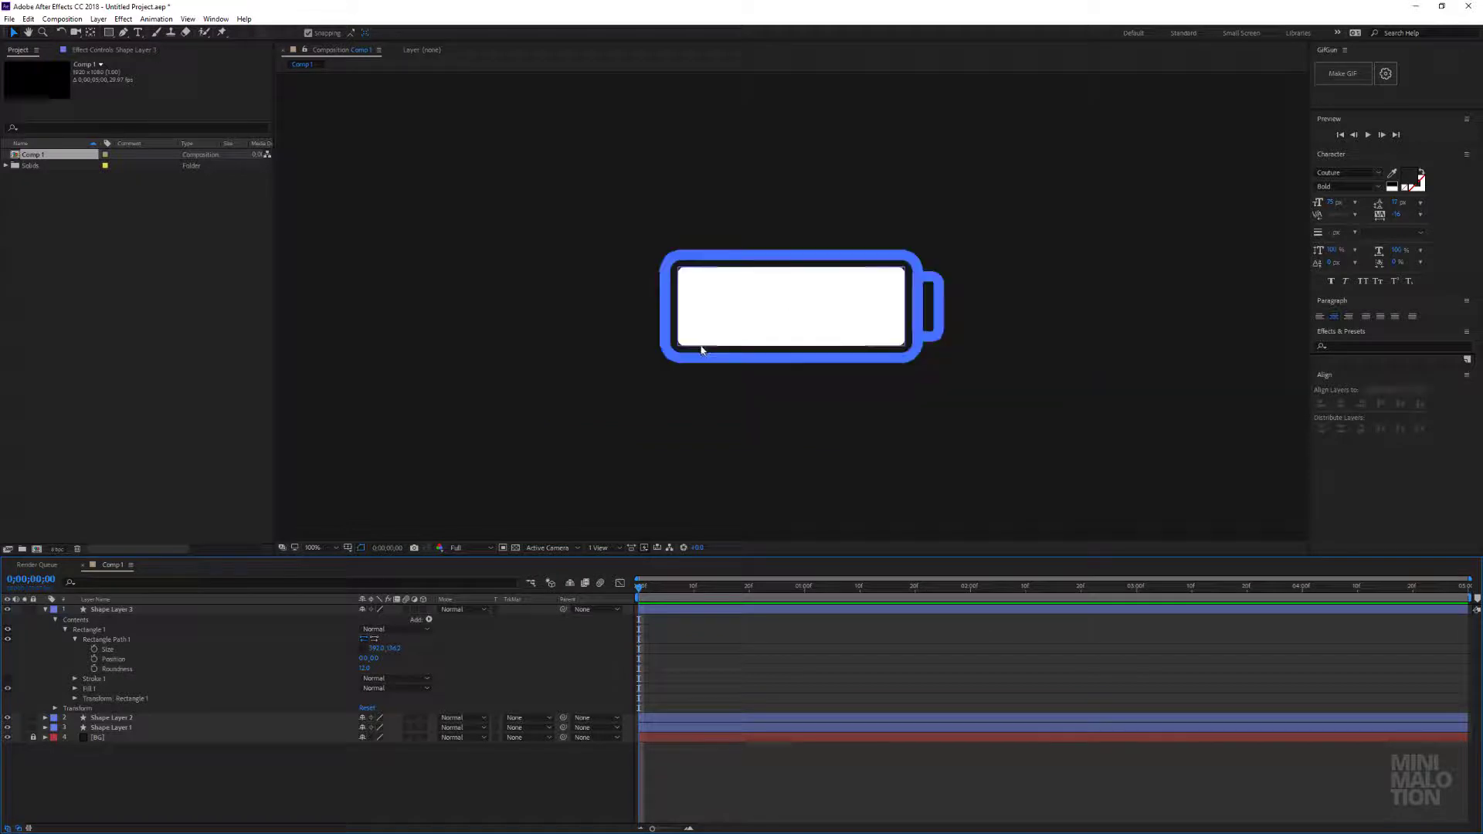
- Collapse the white rectangle's path and contents and check the battery's look within the whole composition
left_click(79, 630)
left_click(75, 639)
left_click(693, 397)
scroll(693, 397, "down", 5)
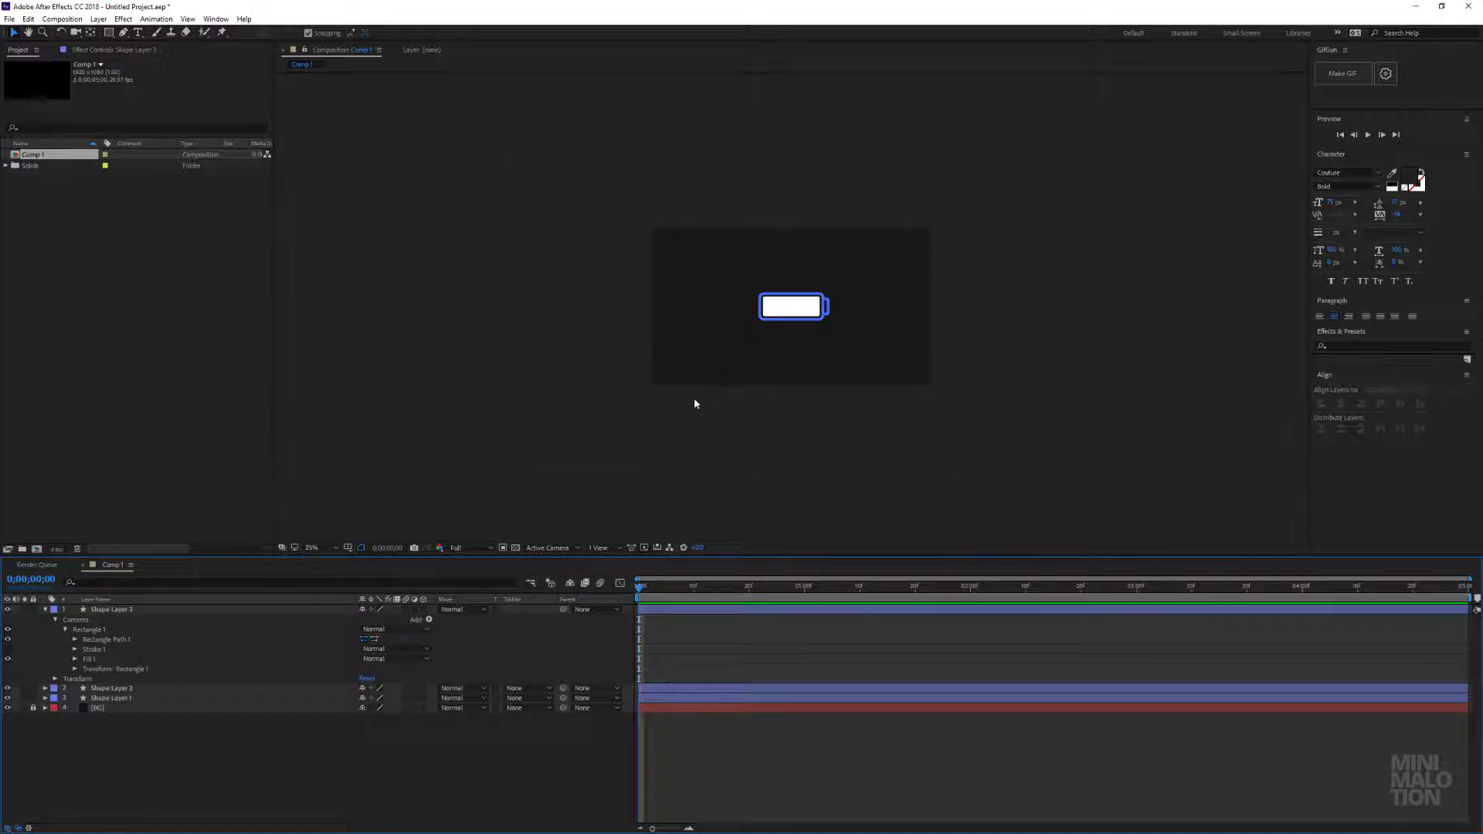
scroll(693, 397, "up", 5)
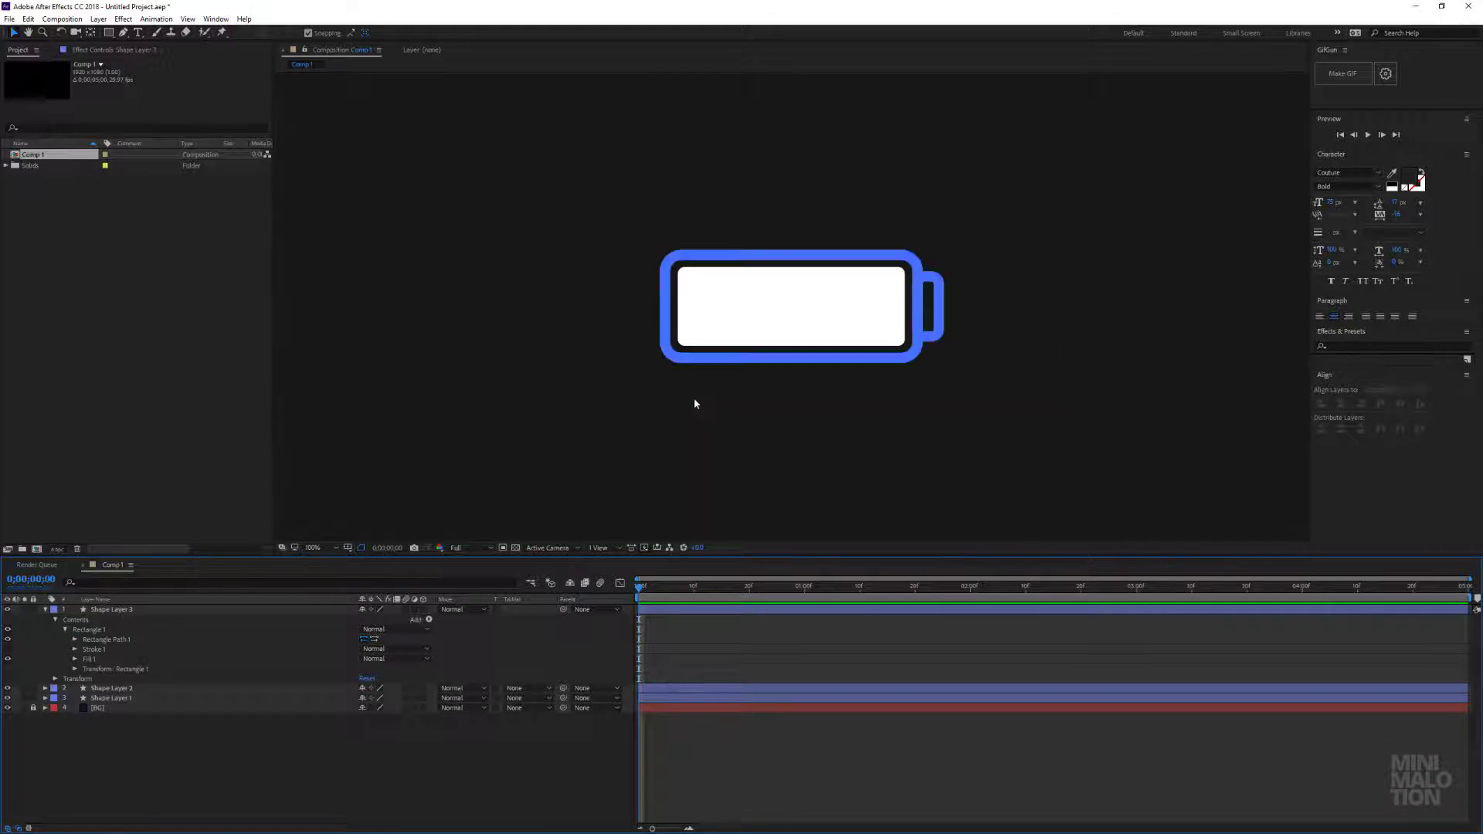
left_click(55, 619)
- Reduce the height of the battery terminal's rectangle path to about 93 px
left_click(106, 636)
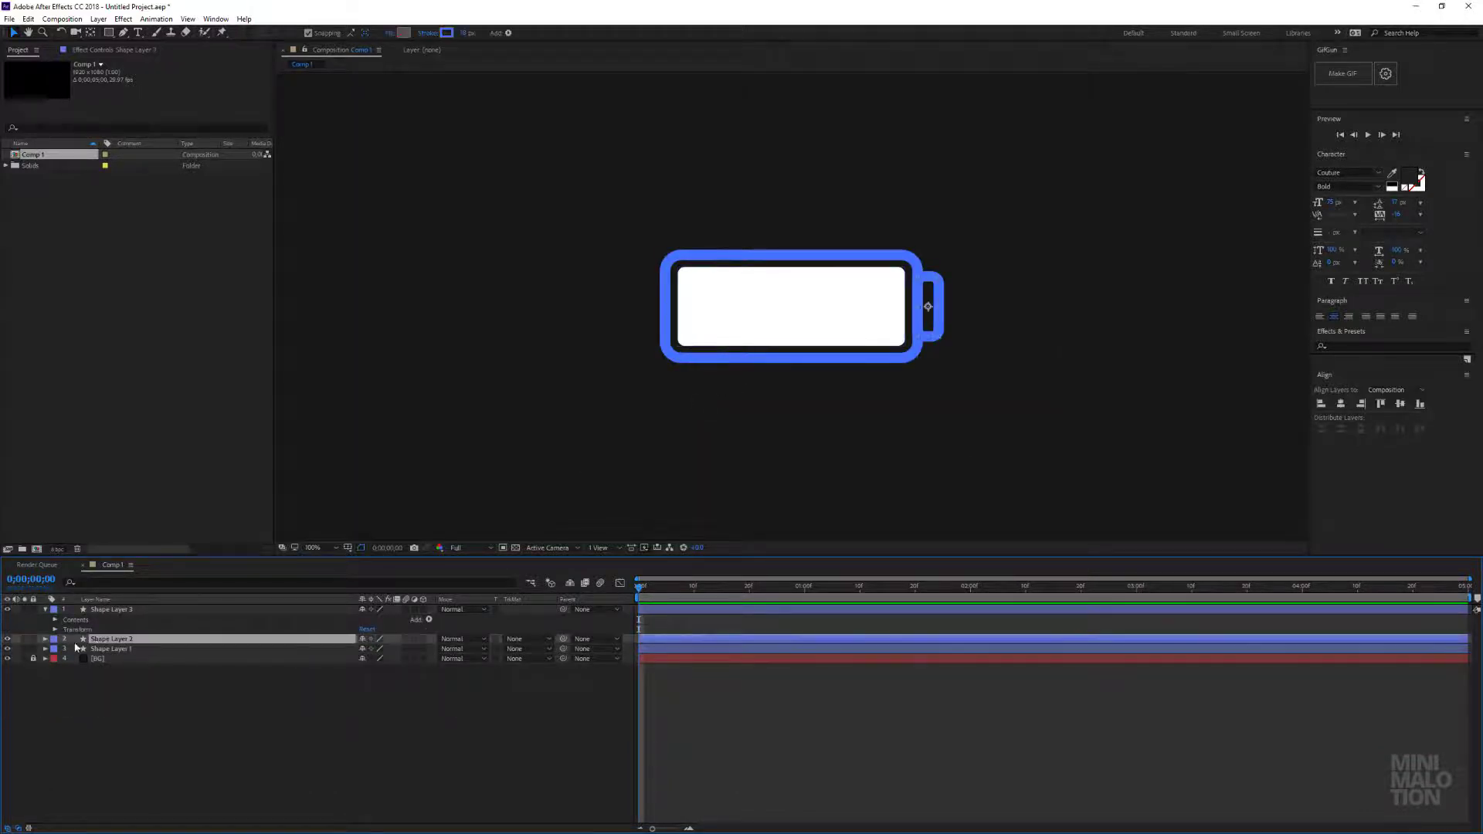
left_click(46, 640)
left_click(55, 649)
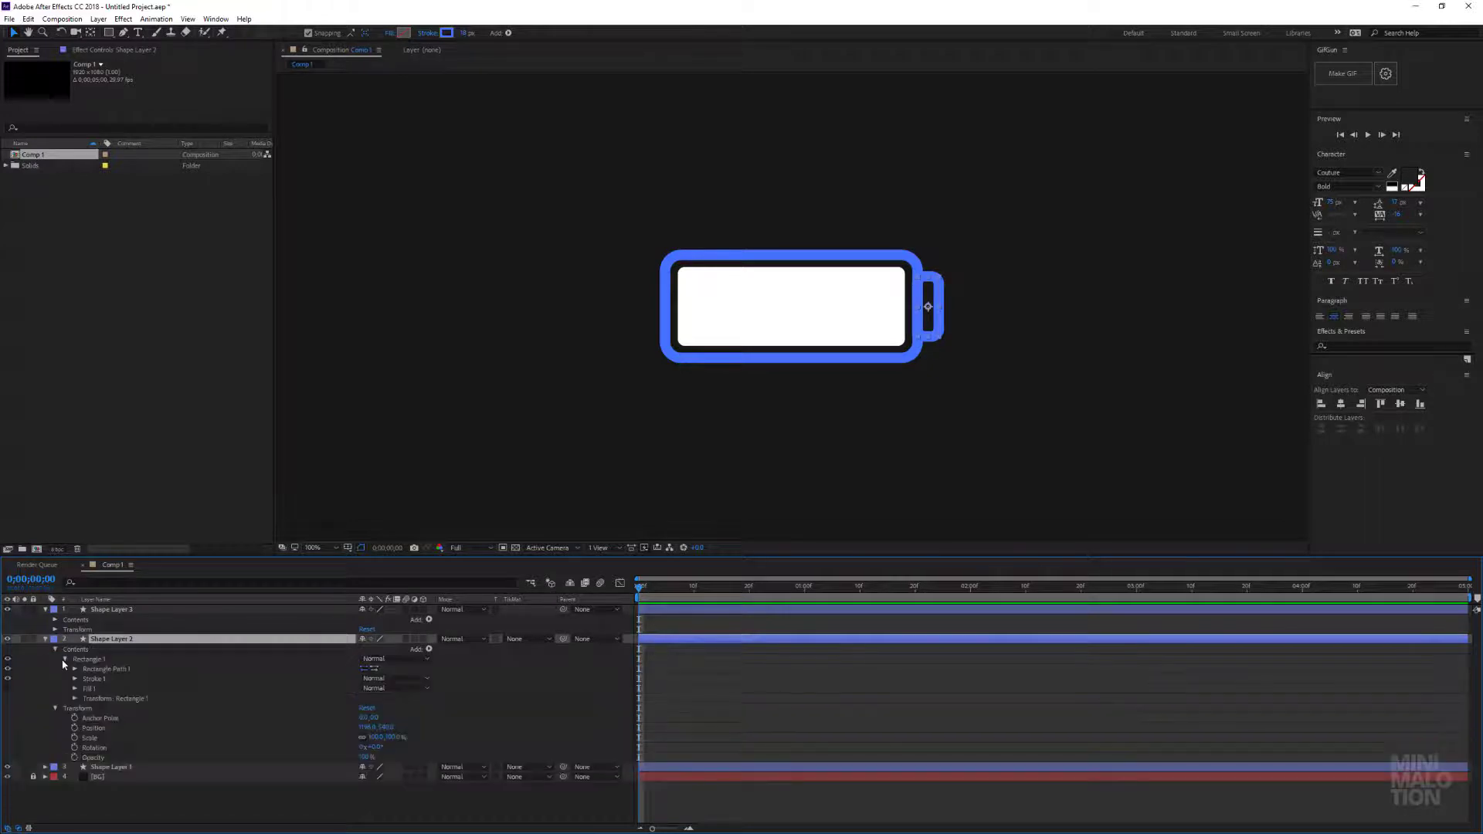
left_click(65, 659)
left_click(65, 659)
left_click(75, 669)
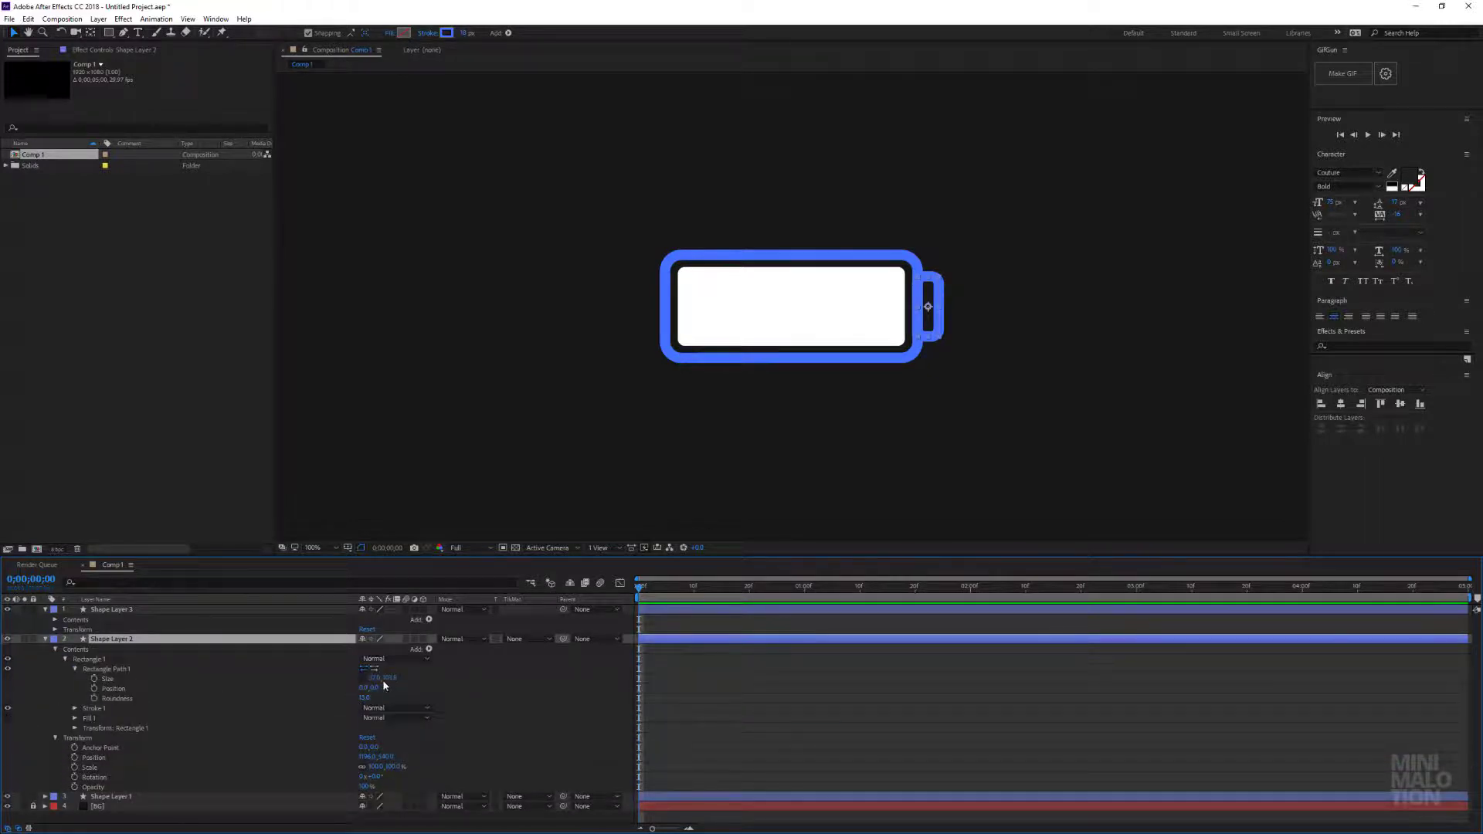
left_click_drag(388, 680, 383, 679)
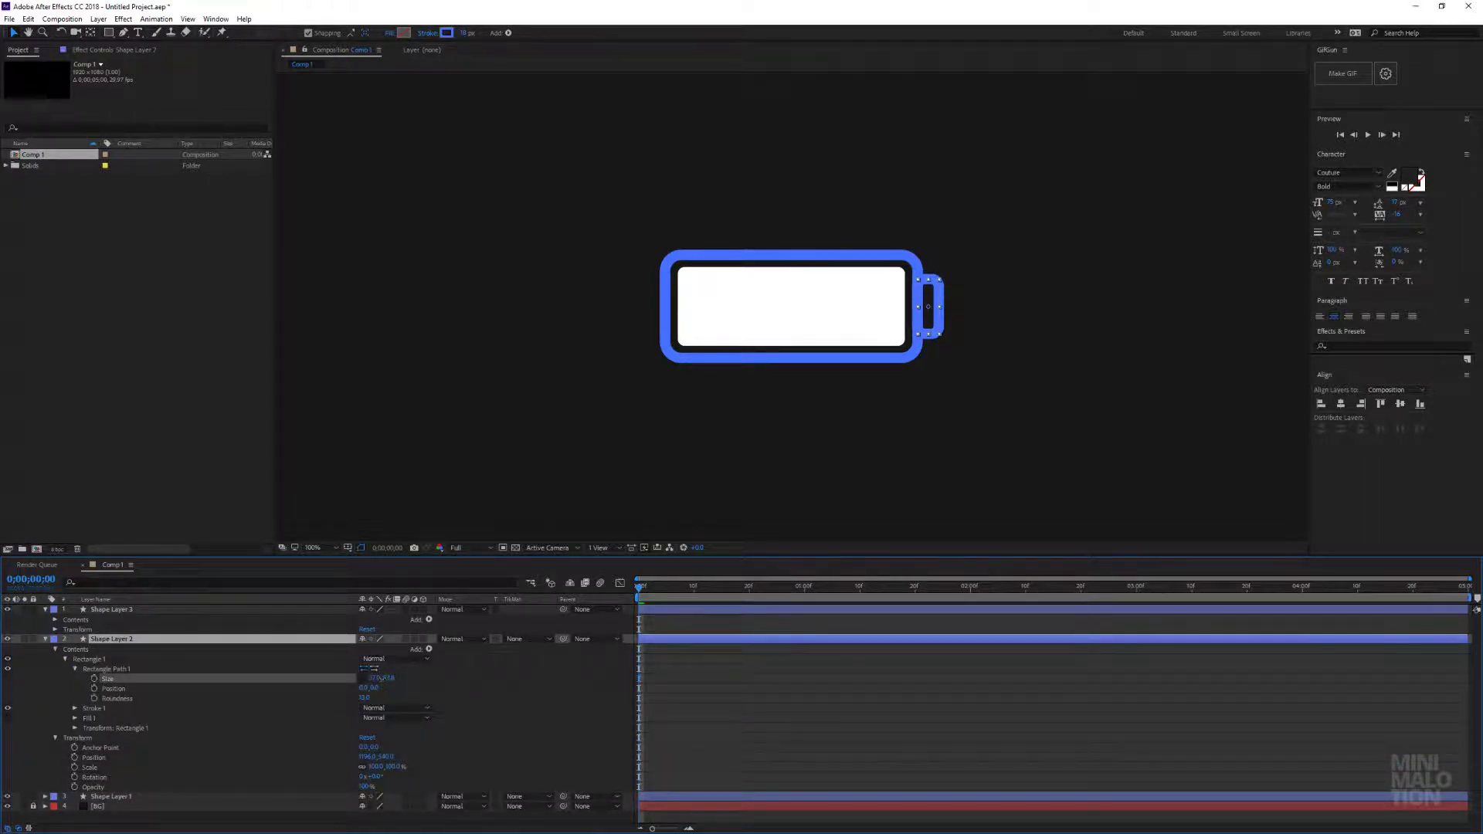
left_click(390, 686)
scroll(511, 453, "down", 3)
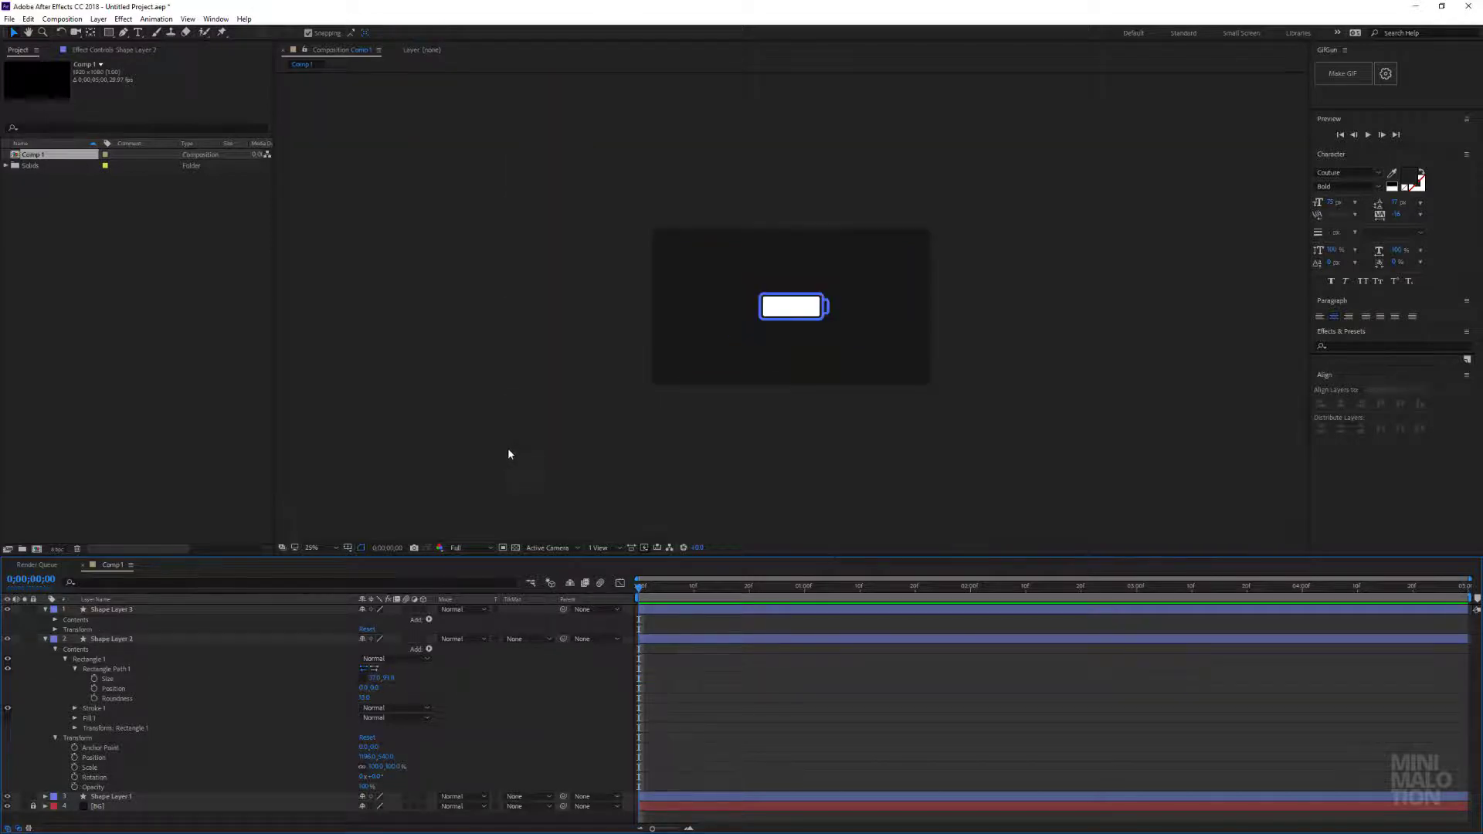
- Collapse the expanded shape layers and lock the battery's two blue outline layers
key("slash")
left_click(44, 639)
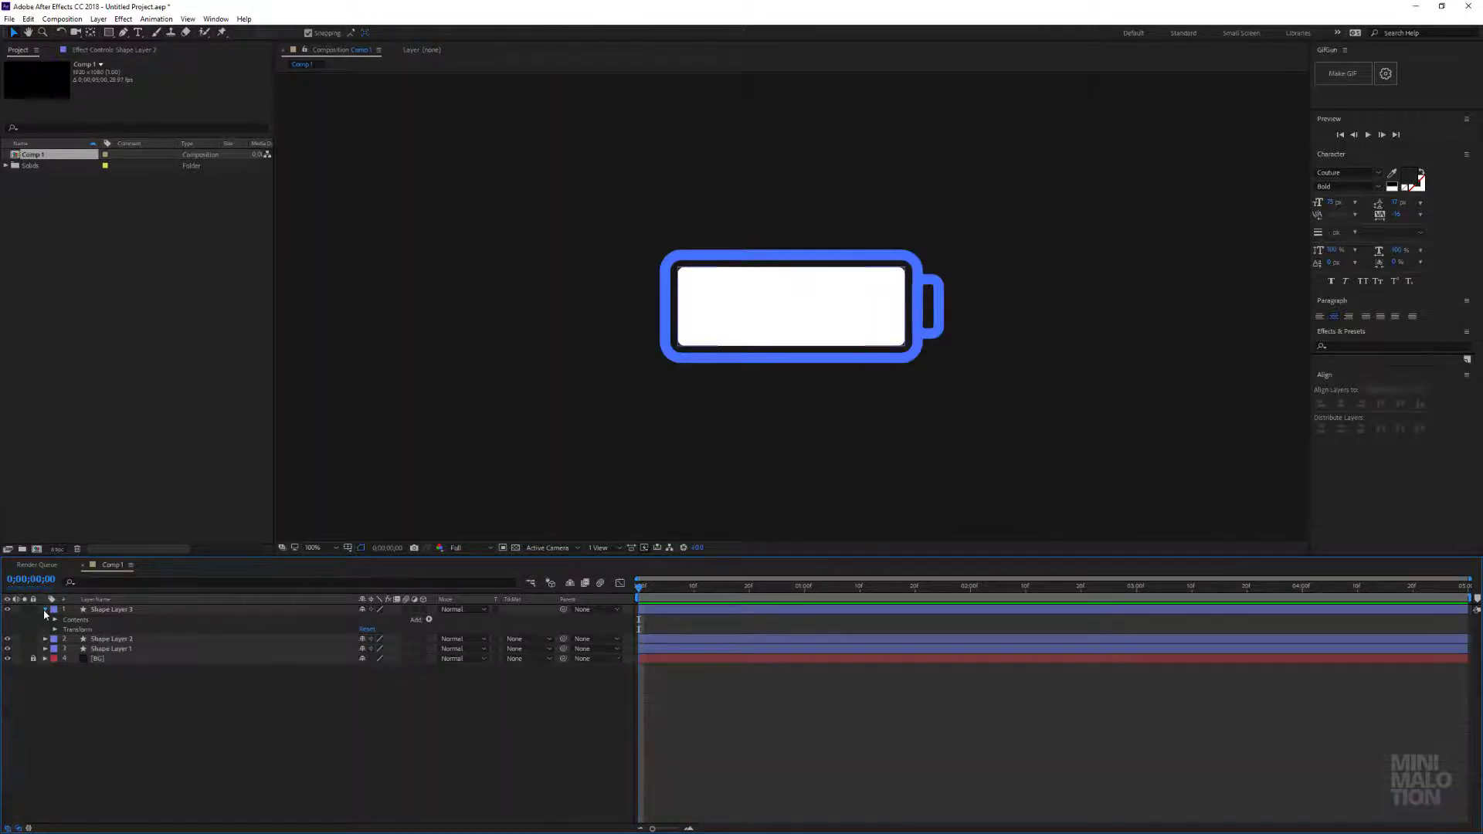
left_click(44, 609)
- Duplicate the white inner rectangle's shape layer
left_click(788, 304)
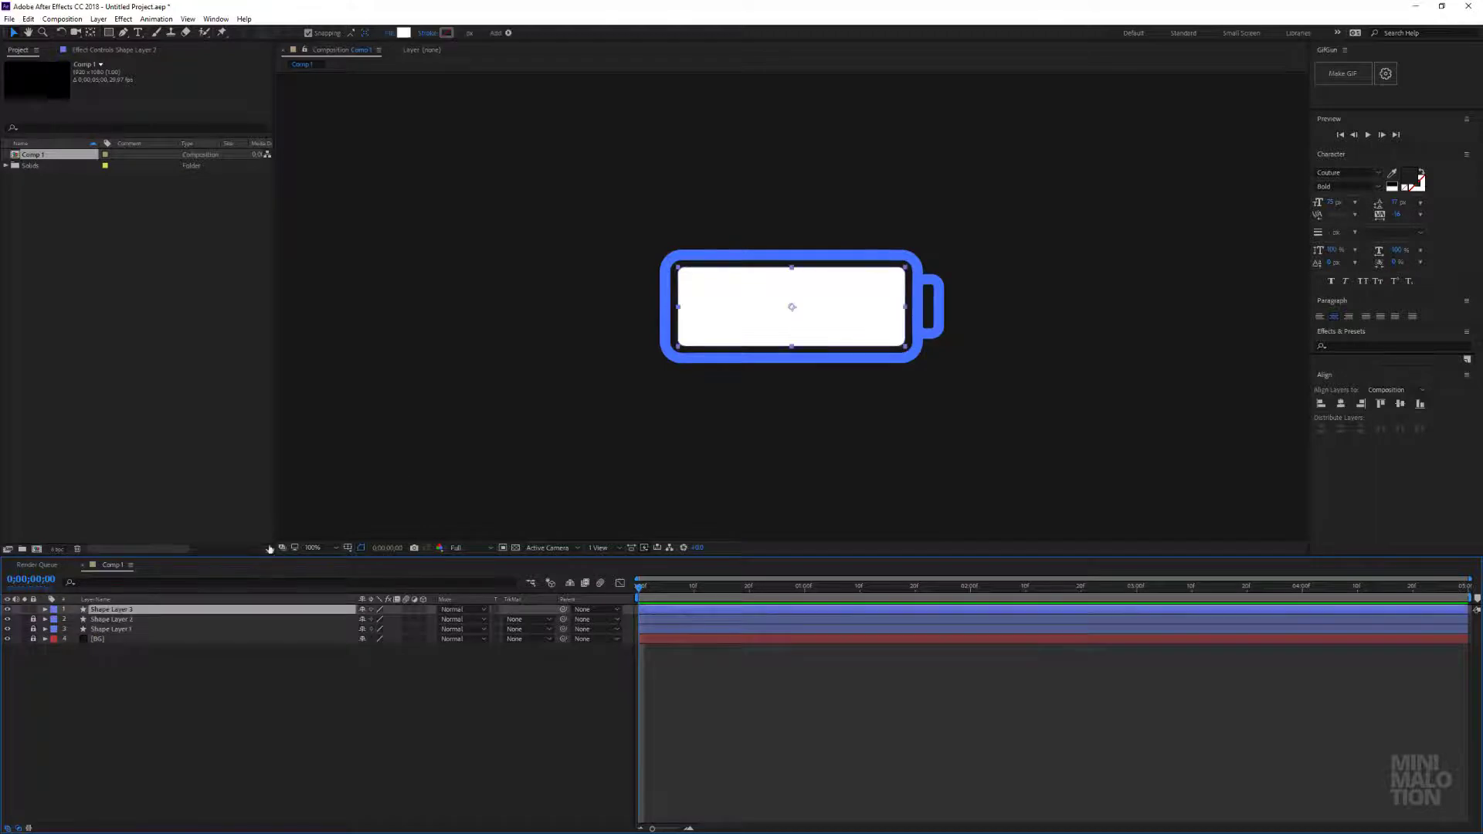
key("period")
left_click(155, 708)
left_click(106, 610)
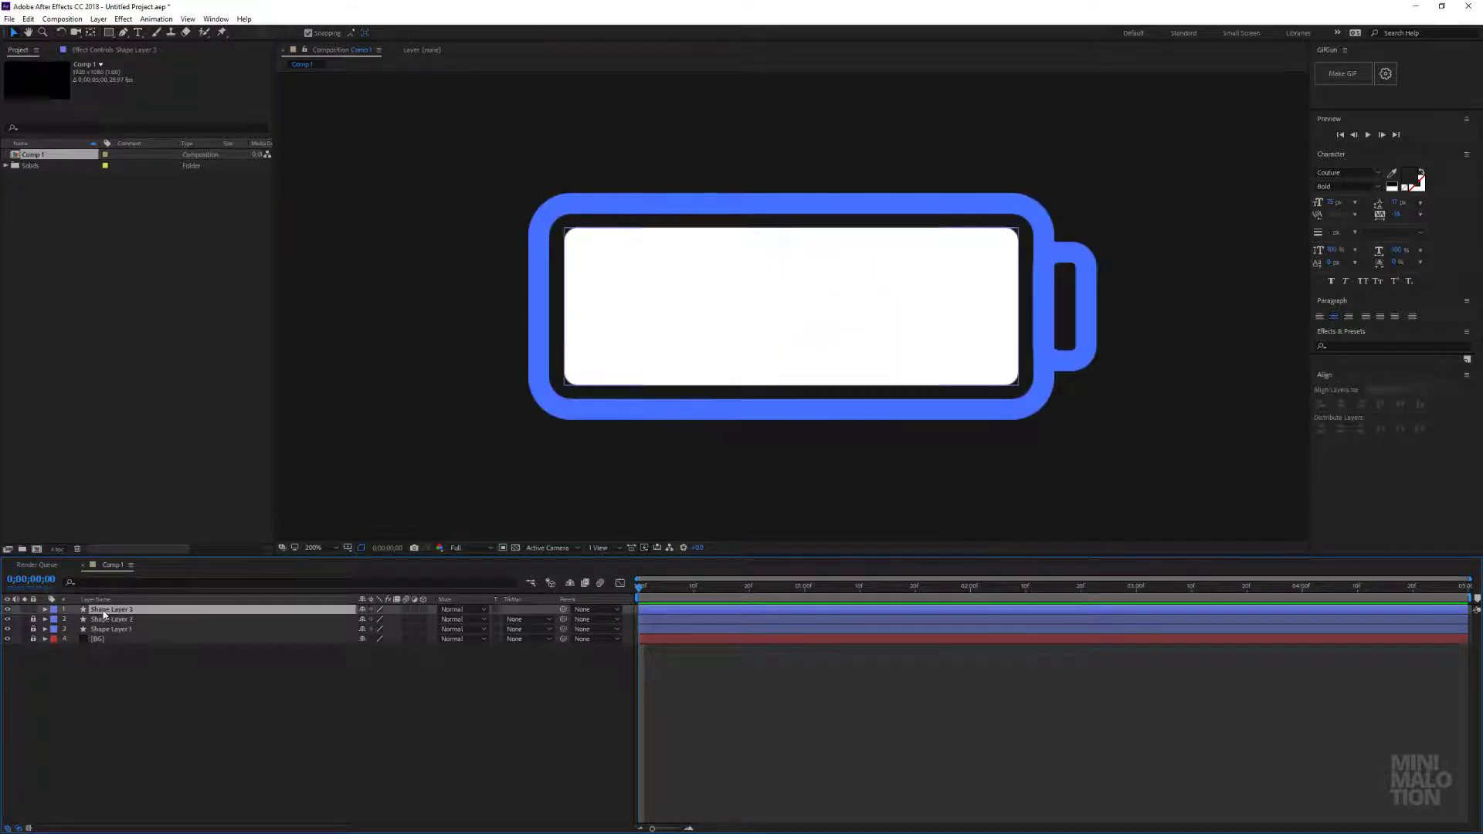
key("ctrl+d")
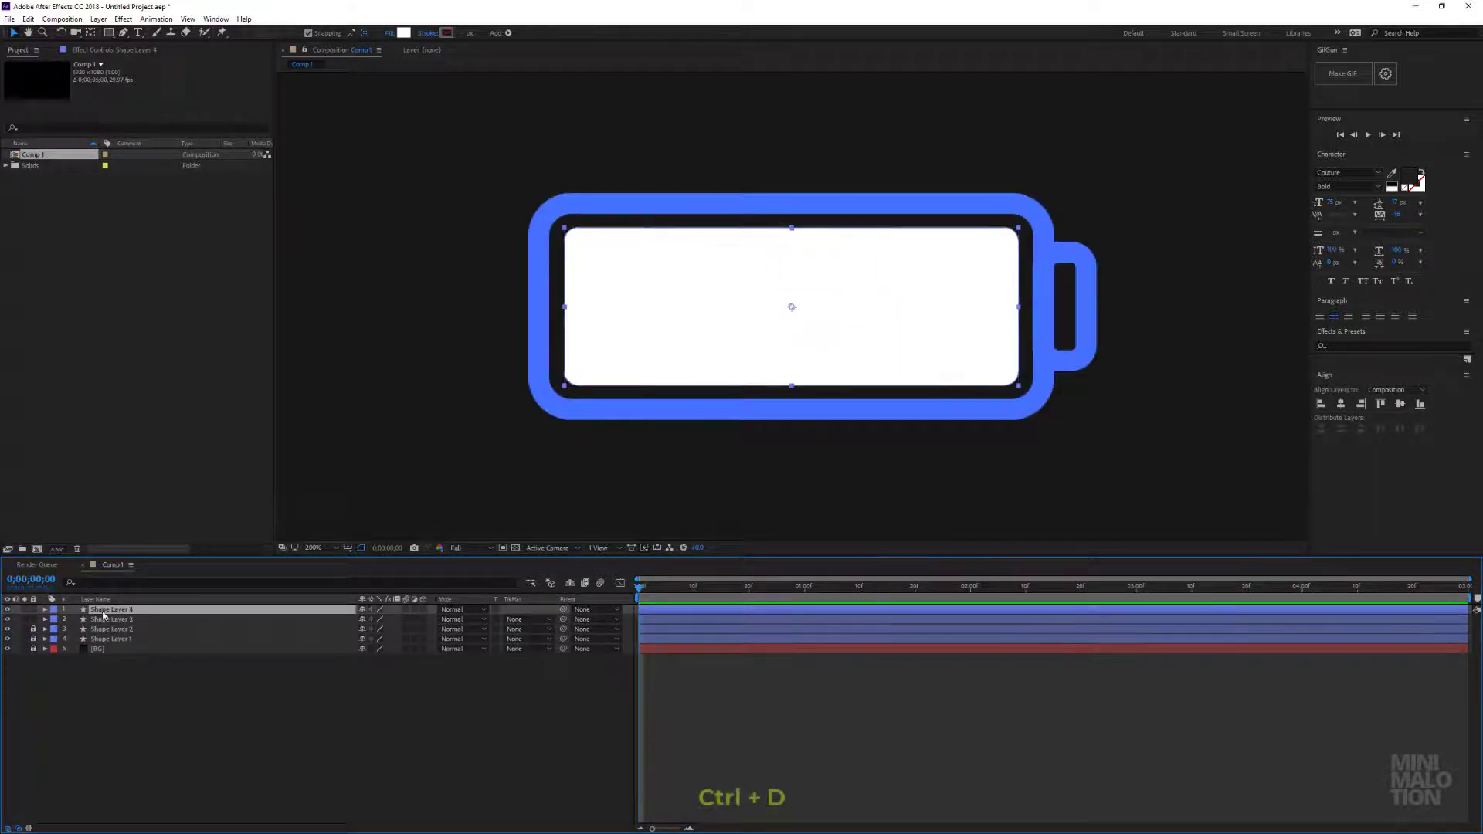
- Set the duplicated white rectangle's path roundness to 0 so its corners are square
left_click(45, 610)
left_click(54, 619)
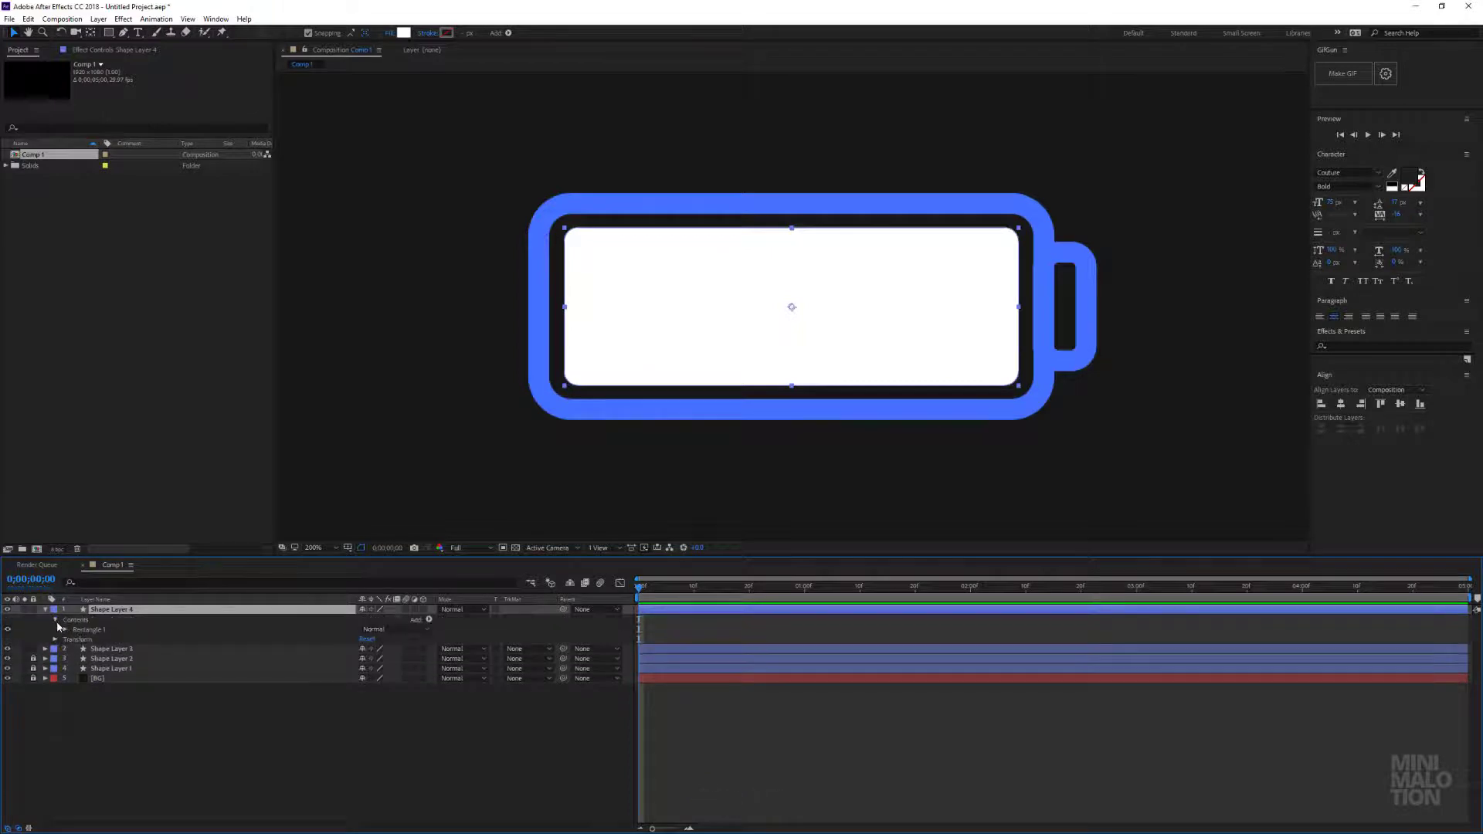
left_click(66, 629)
left_click(75, 640)
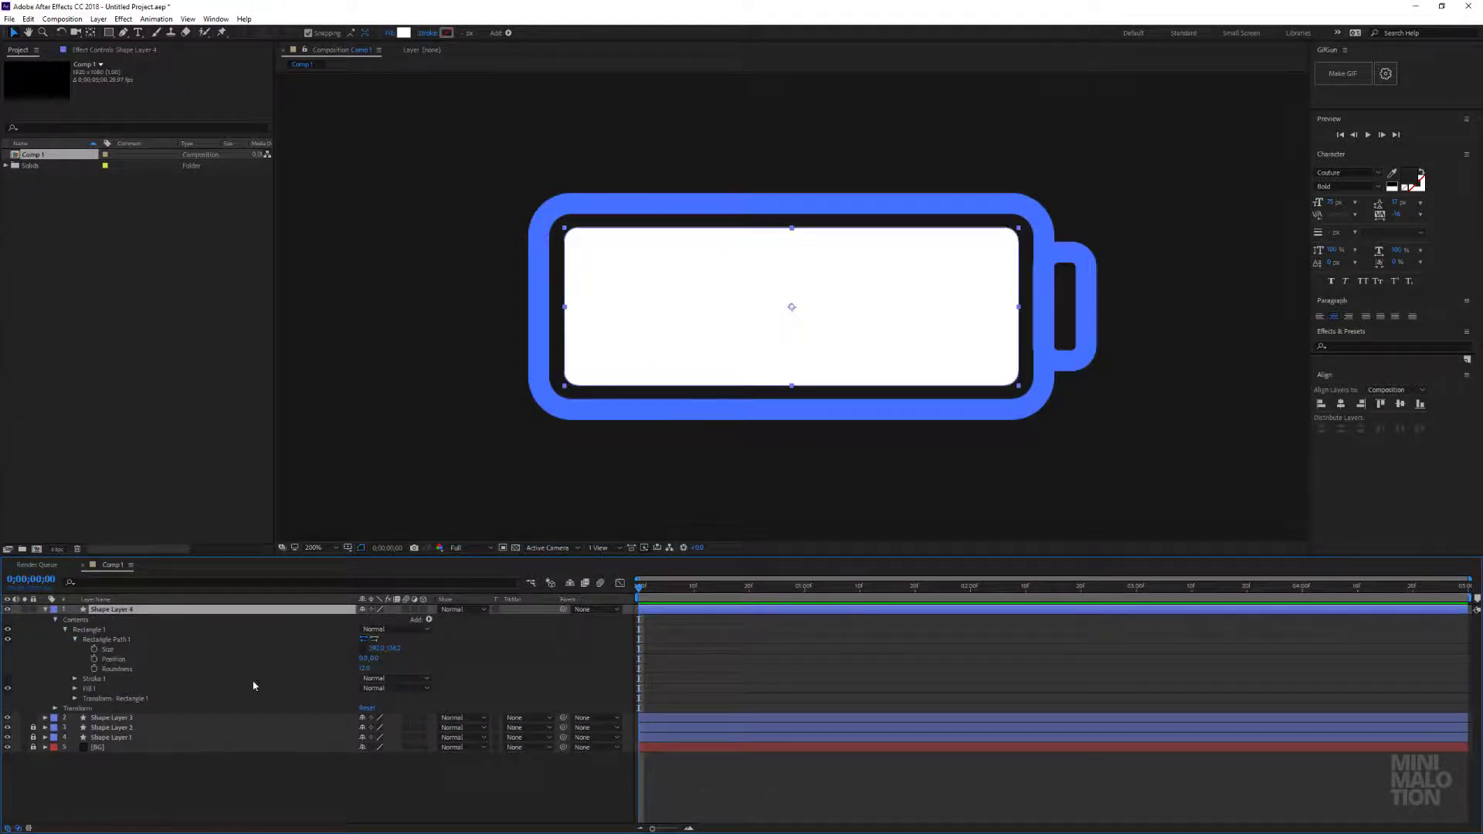
left_click_drag(365, 669, 321, 677)
left_click(445, 667)
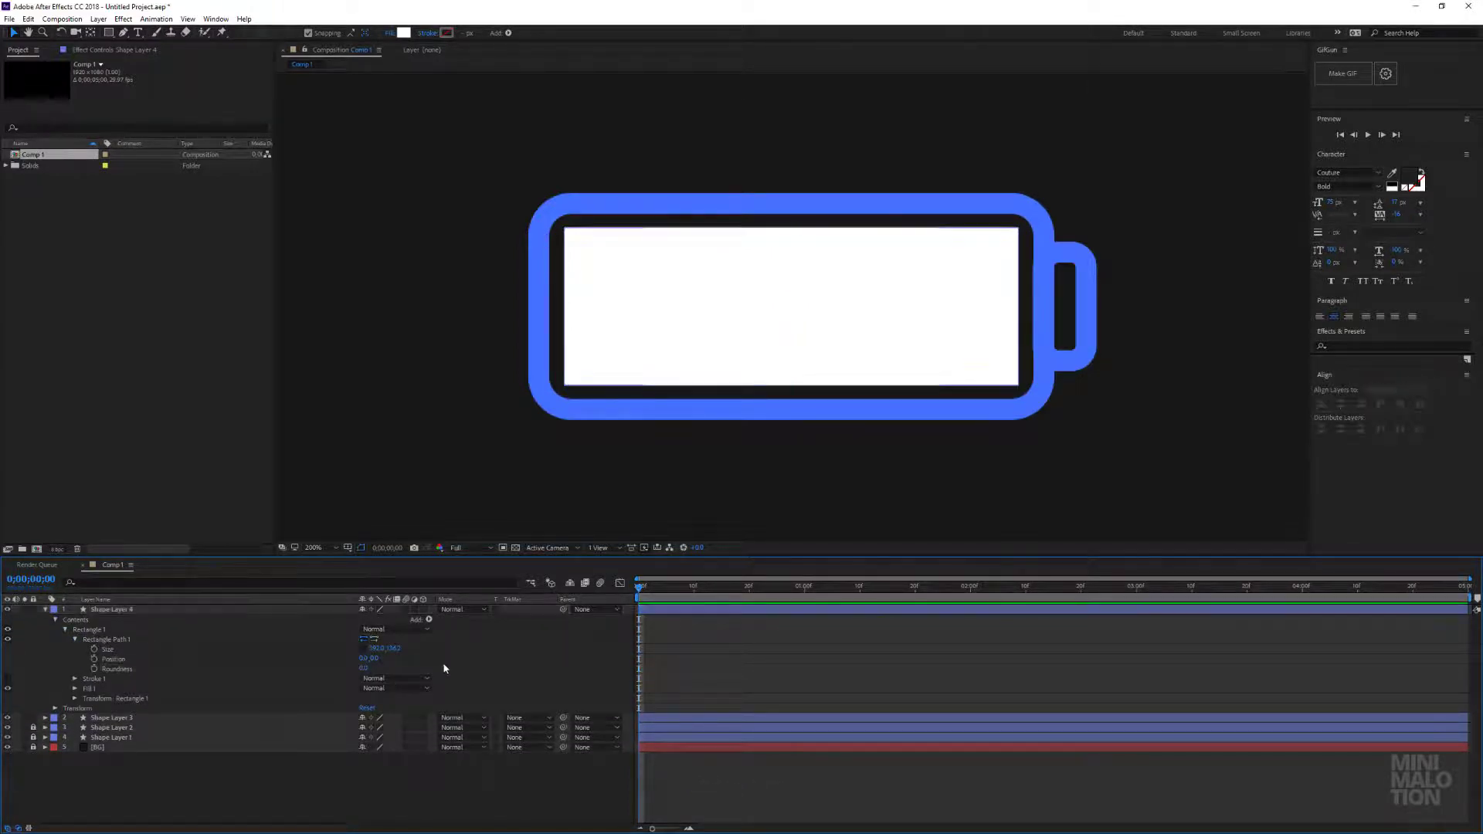
- Collapse the square-cornered copy and set the original white rectangle's track matte to Alpha Matte "Shape Layer 4"
left_click(98, 614)
left_click(45, 609)
left_click(106, 620)
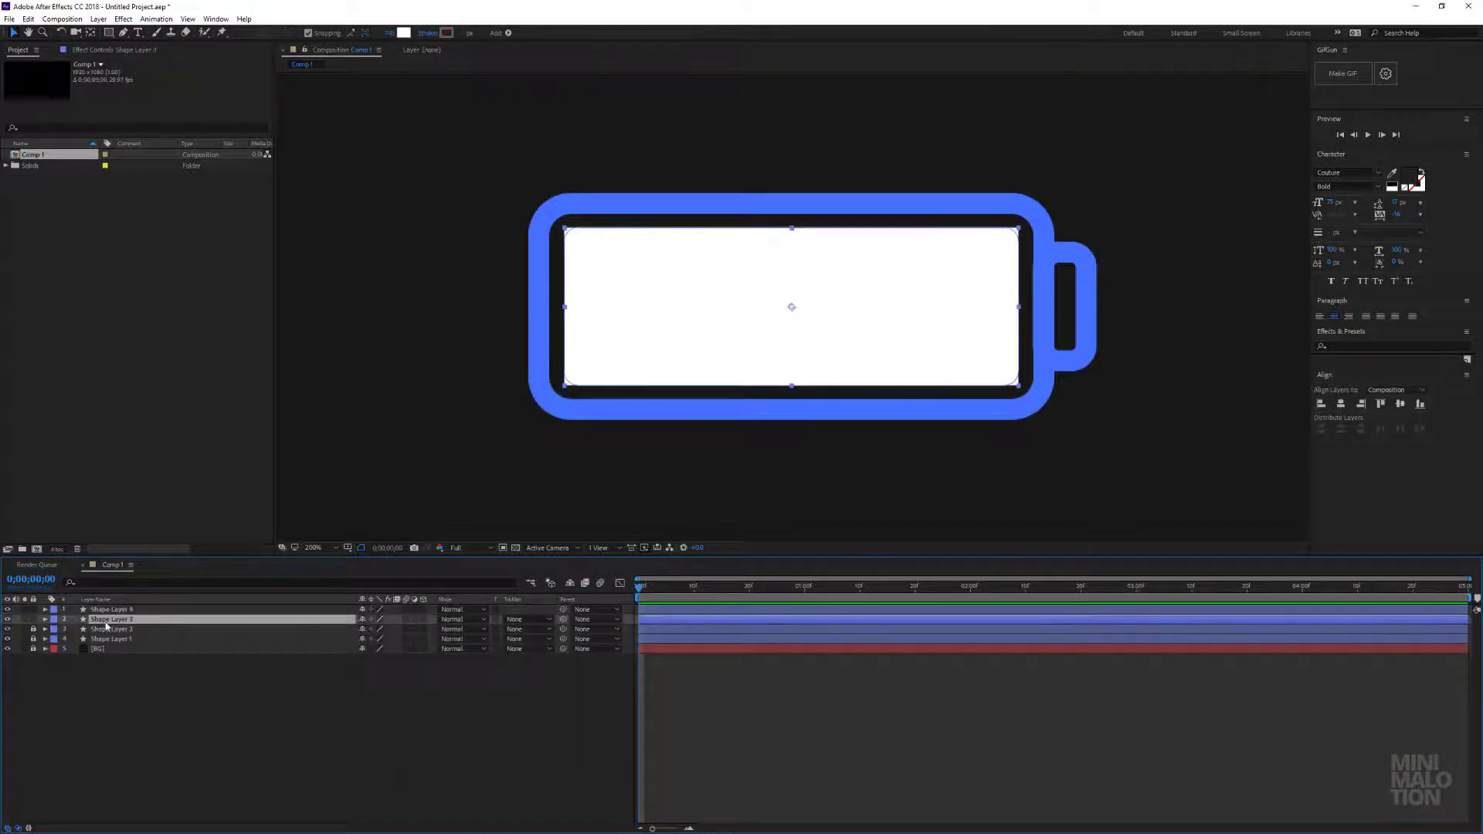
left_click(526, 620)
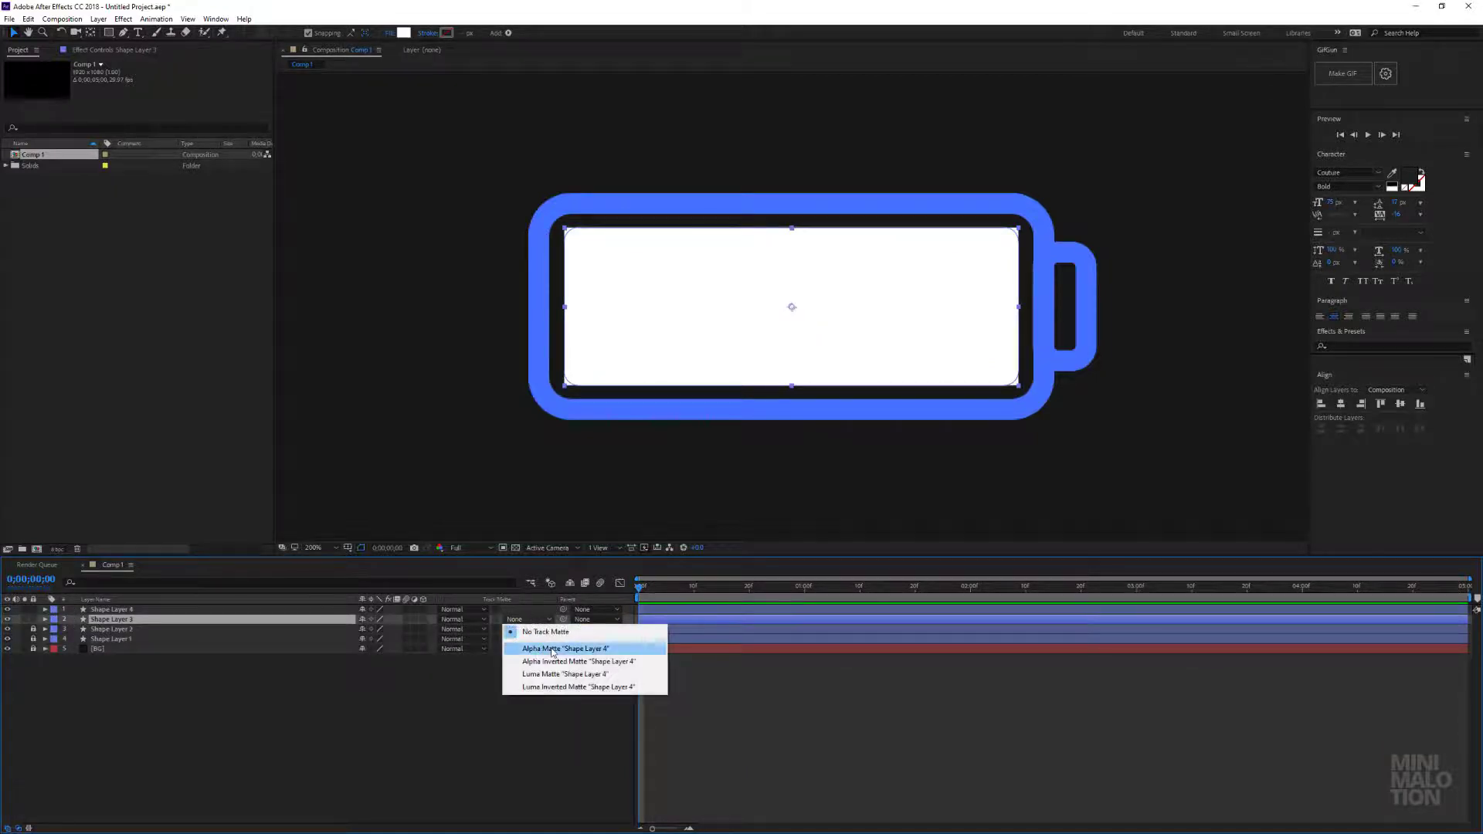
left_click(553, 651)
left_click(424, 735)
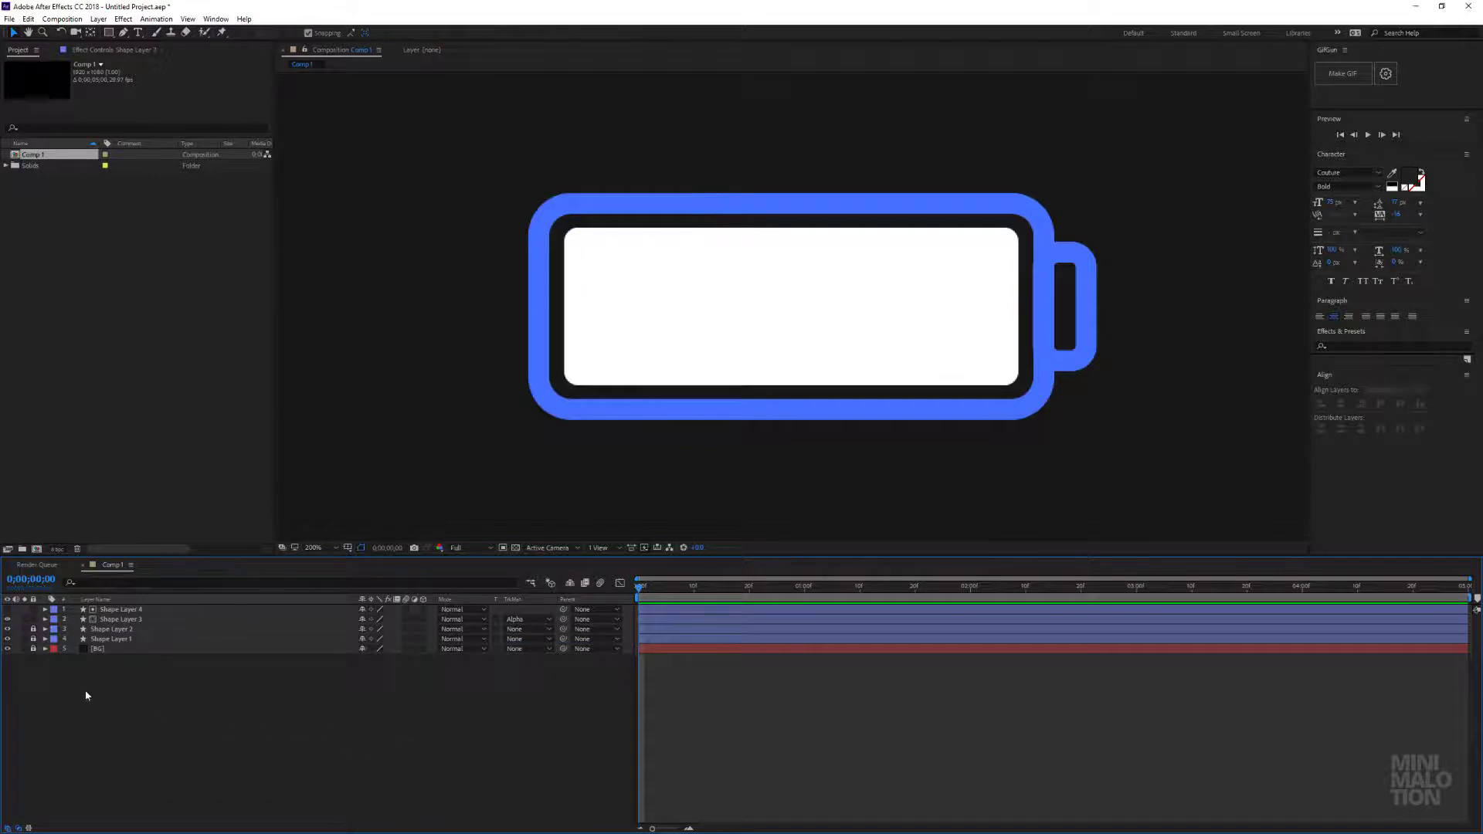
left_click(118, 610)
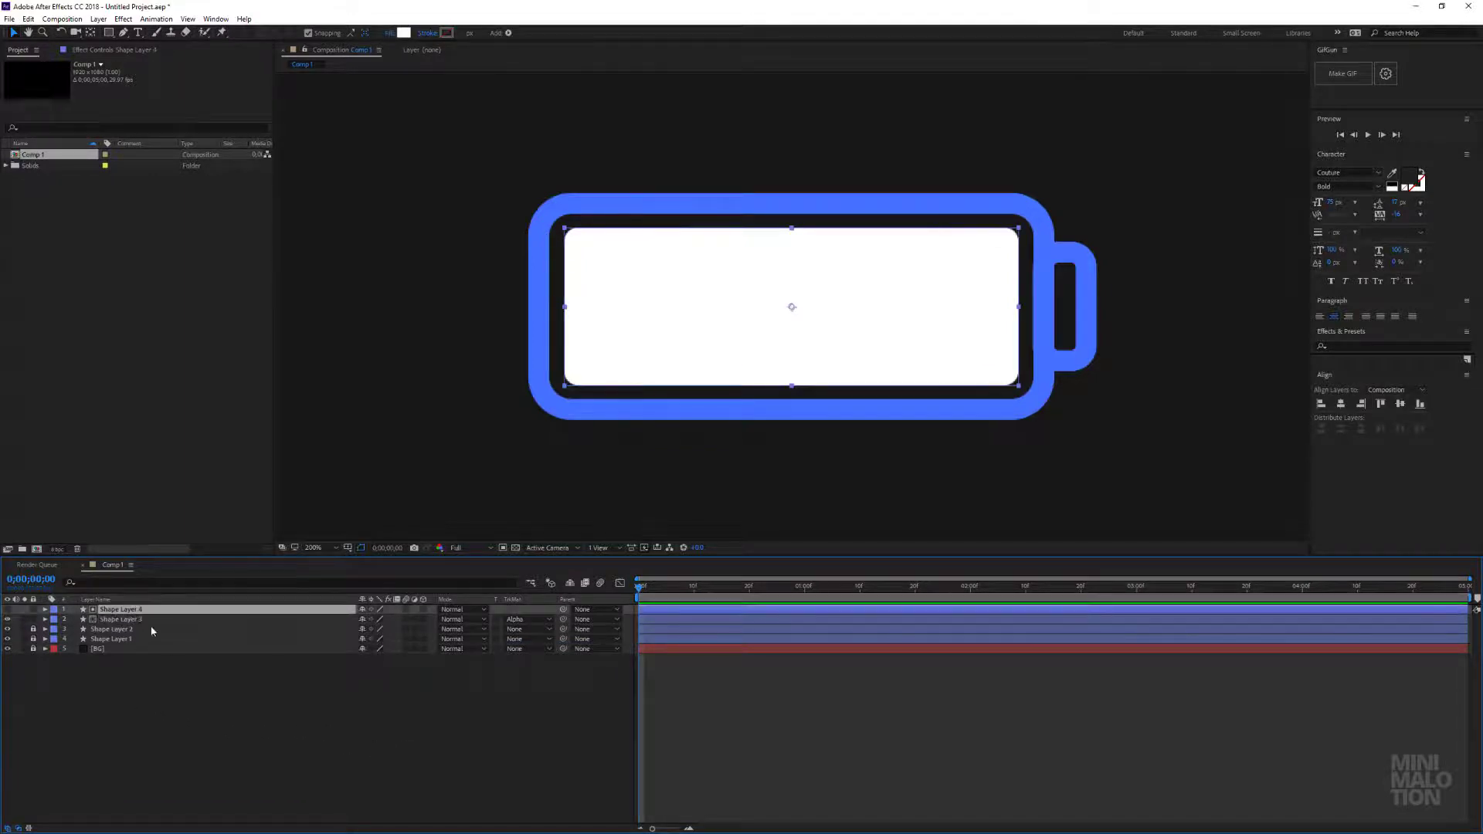
left_click(296, 729)
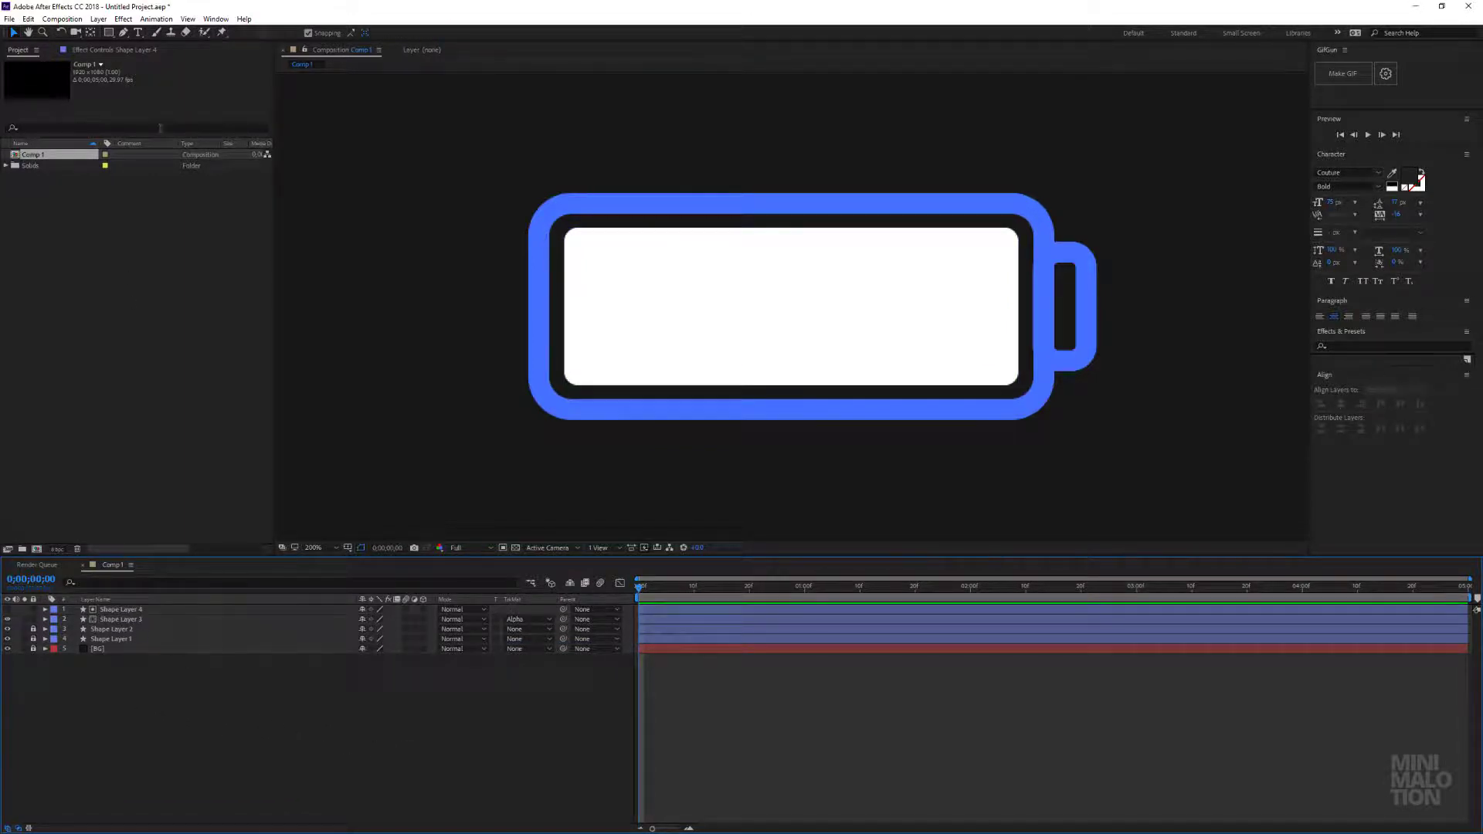
- Create a null object and rename it Controller
left_click(98, 18)
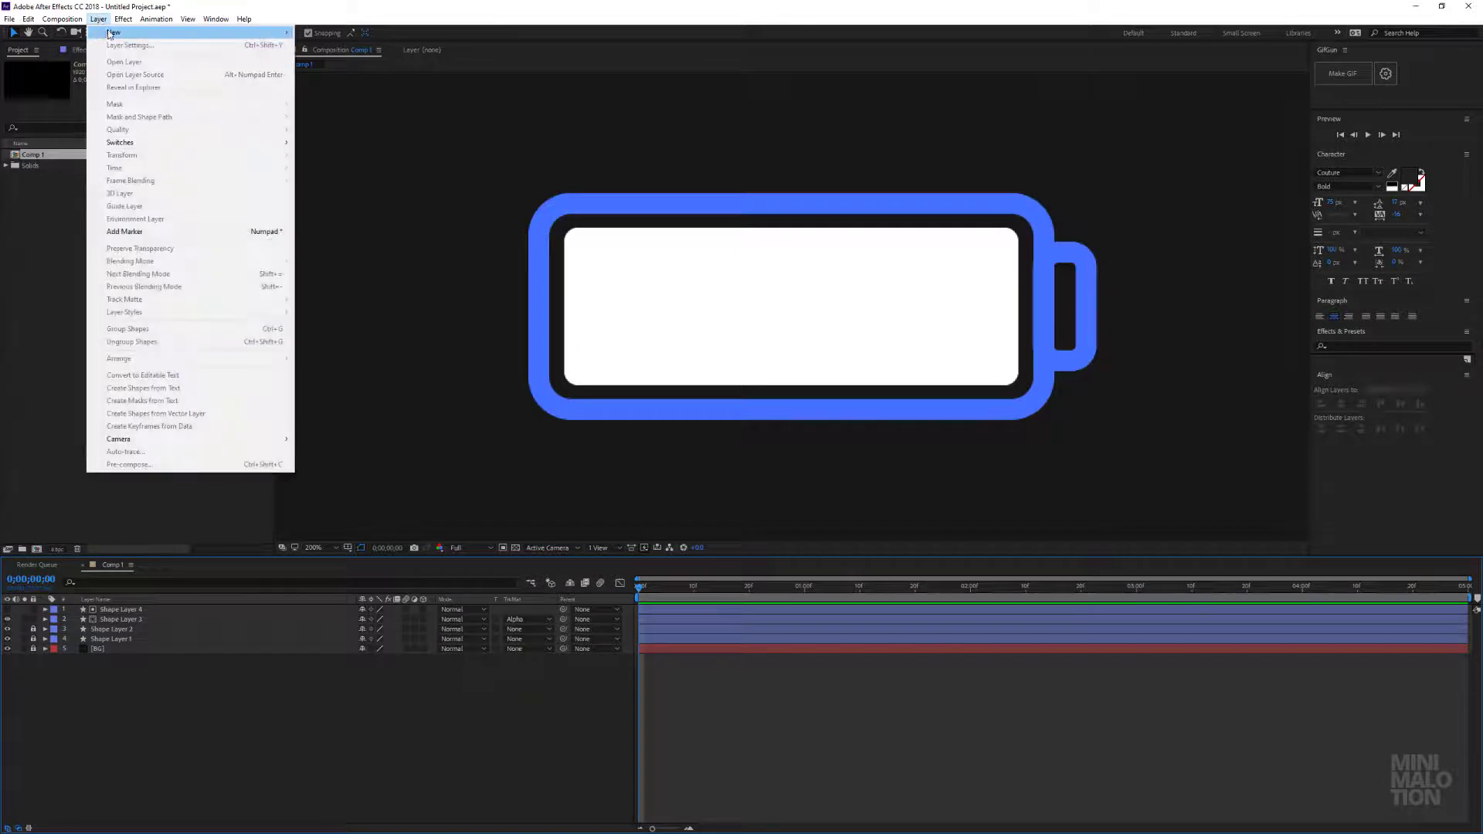
mouse_move(154, 31)
left_click(332, 85)
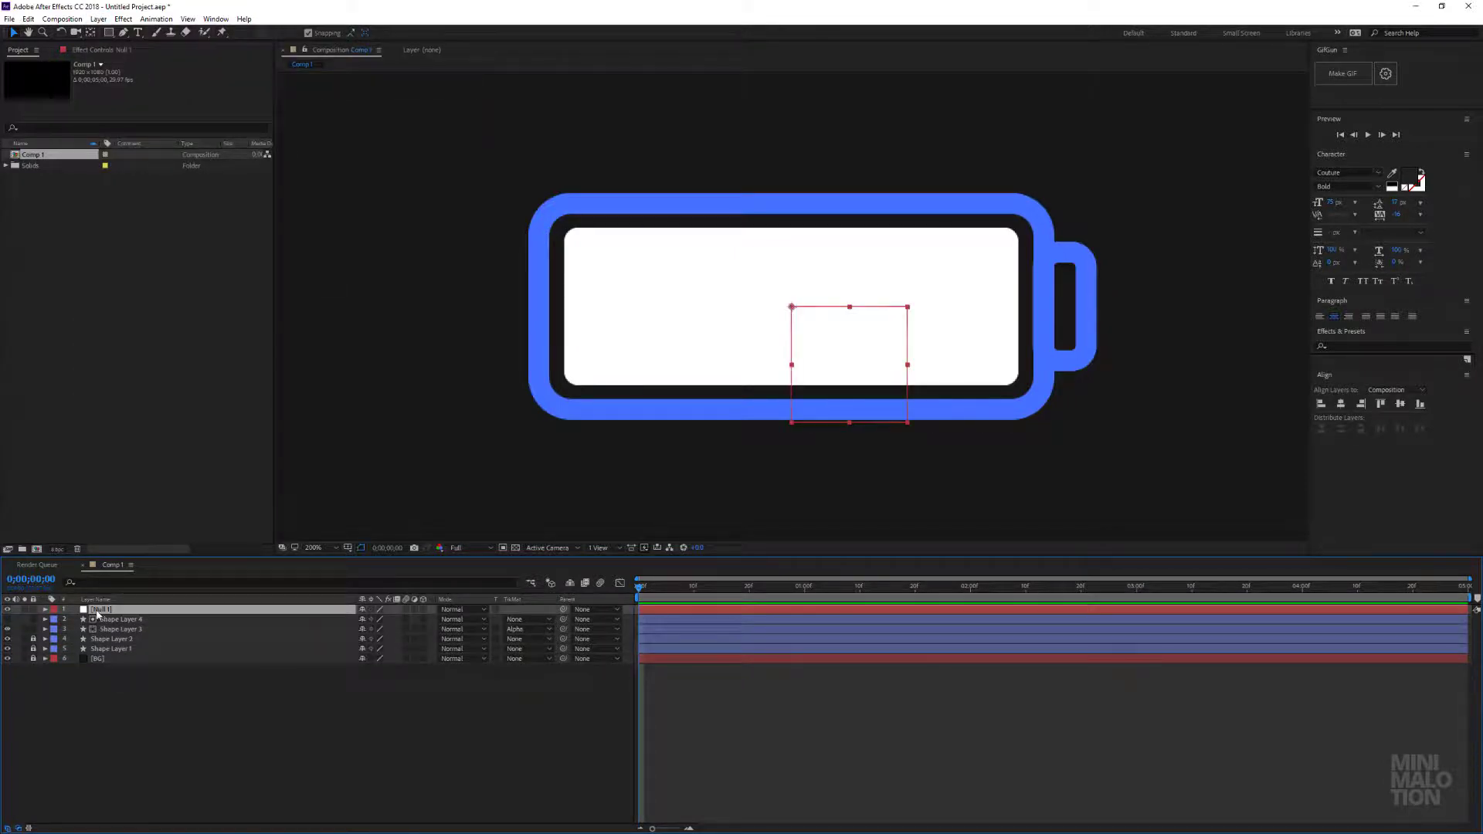
key("Return")
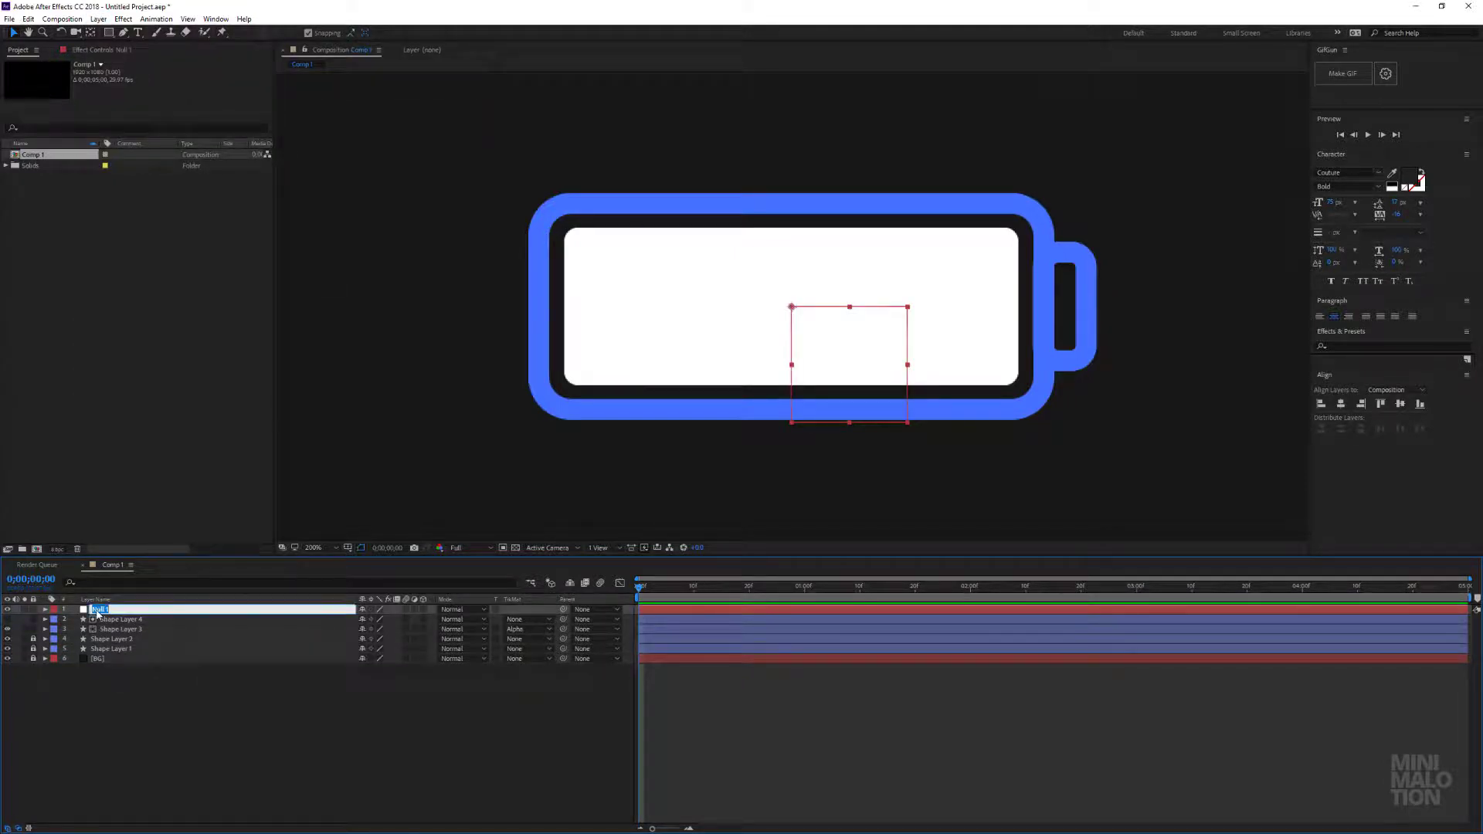
type("Controller")
key("Return")
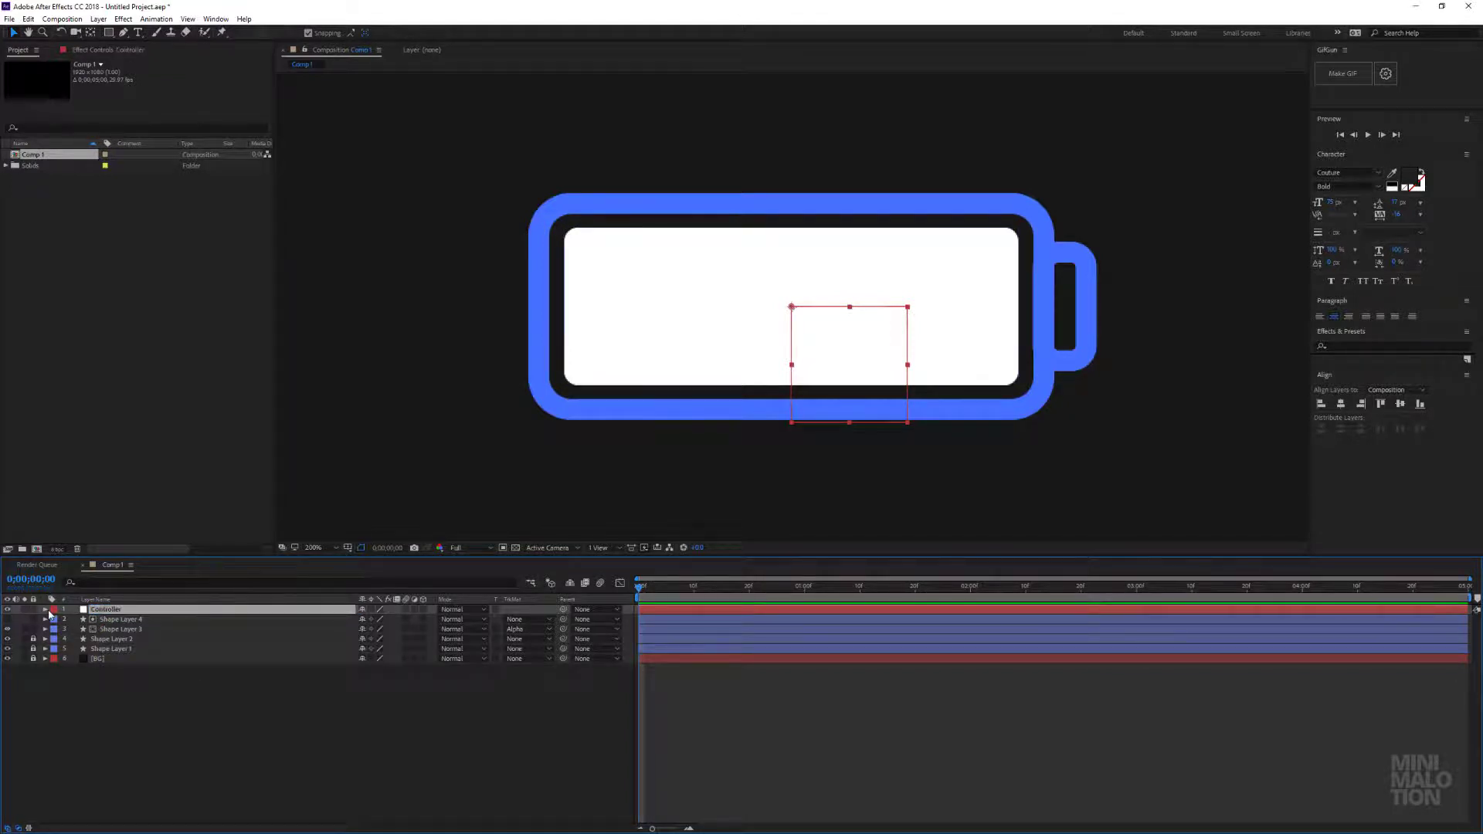
- Add a Slider Control expression effect to the Controller null
left_click(45, 609)
left_click(46, 610)
left_click(122, 18)
mouse_move(261, 168)
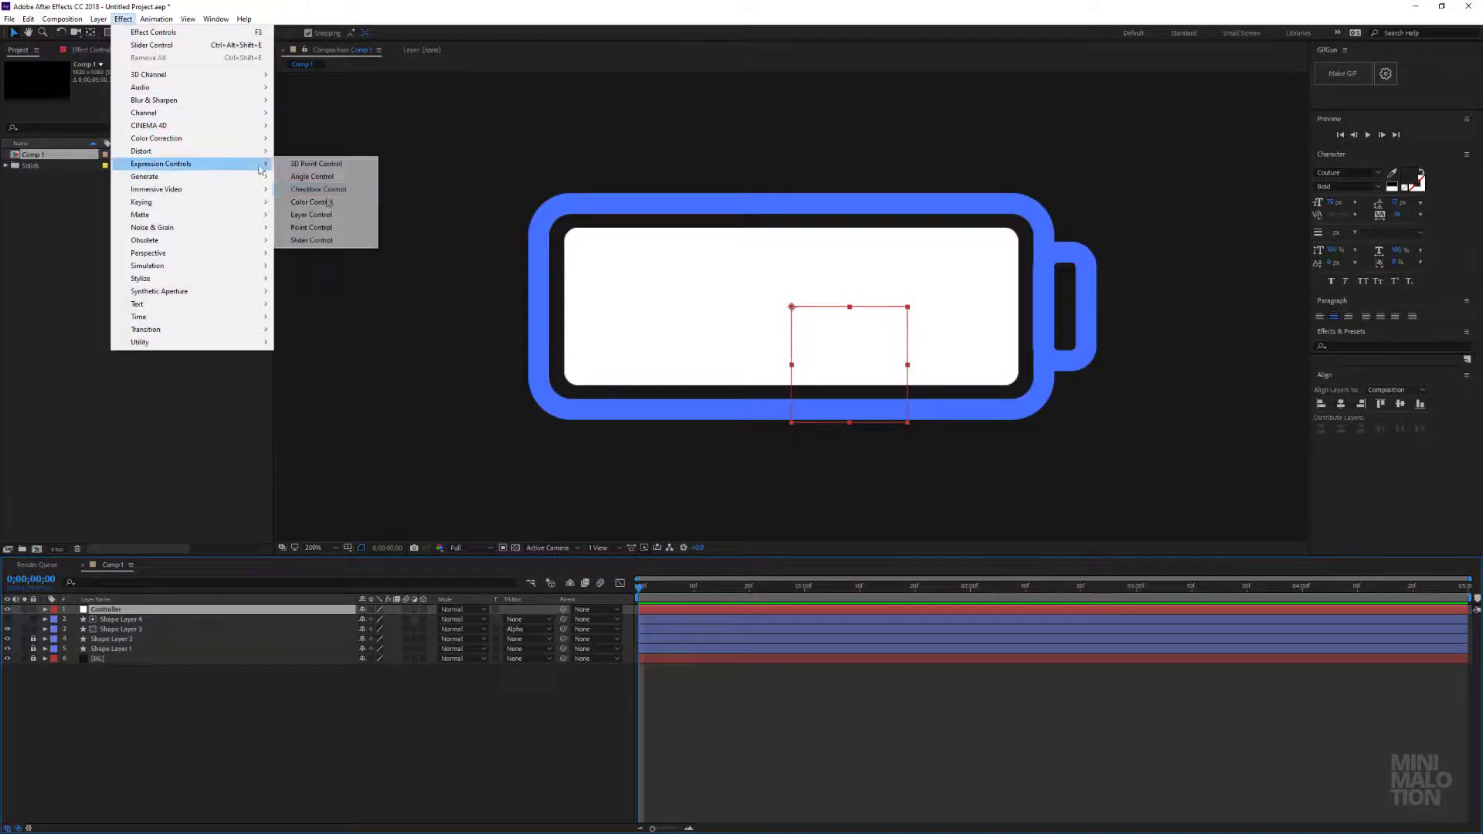
left_click(313, 240)
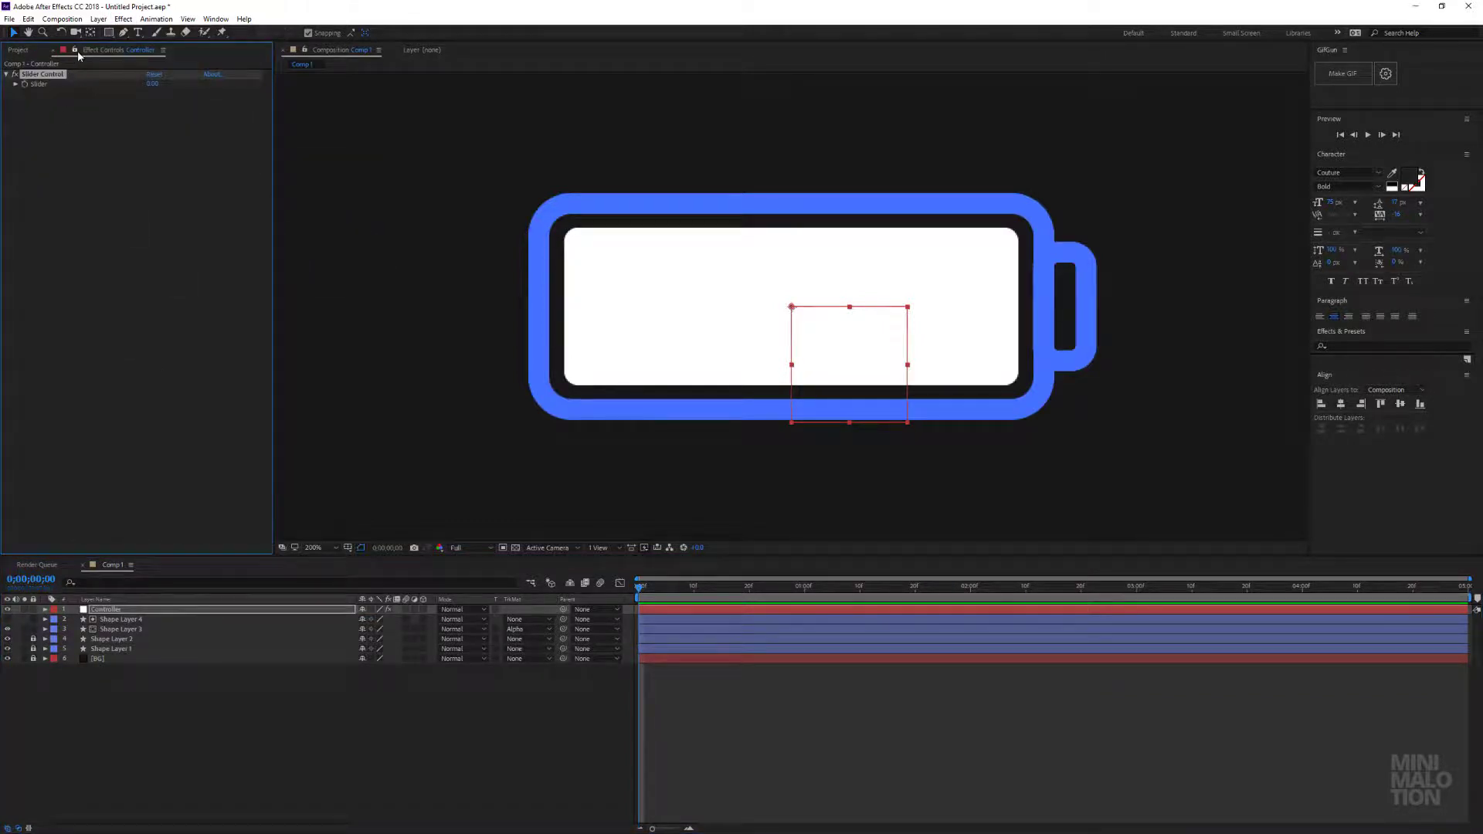
- Expand the matte rectangle's path properties and hide the Controller null in the composition
left_click(110, 618)
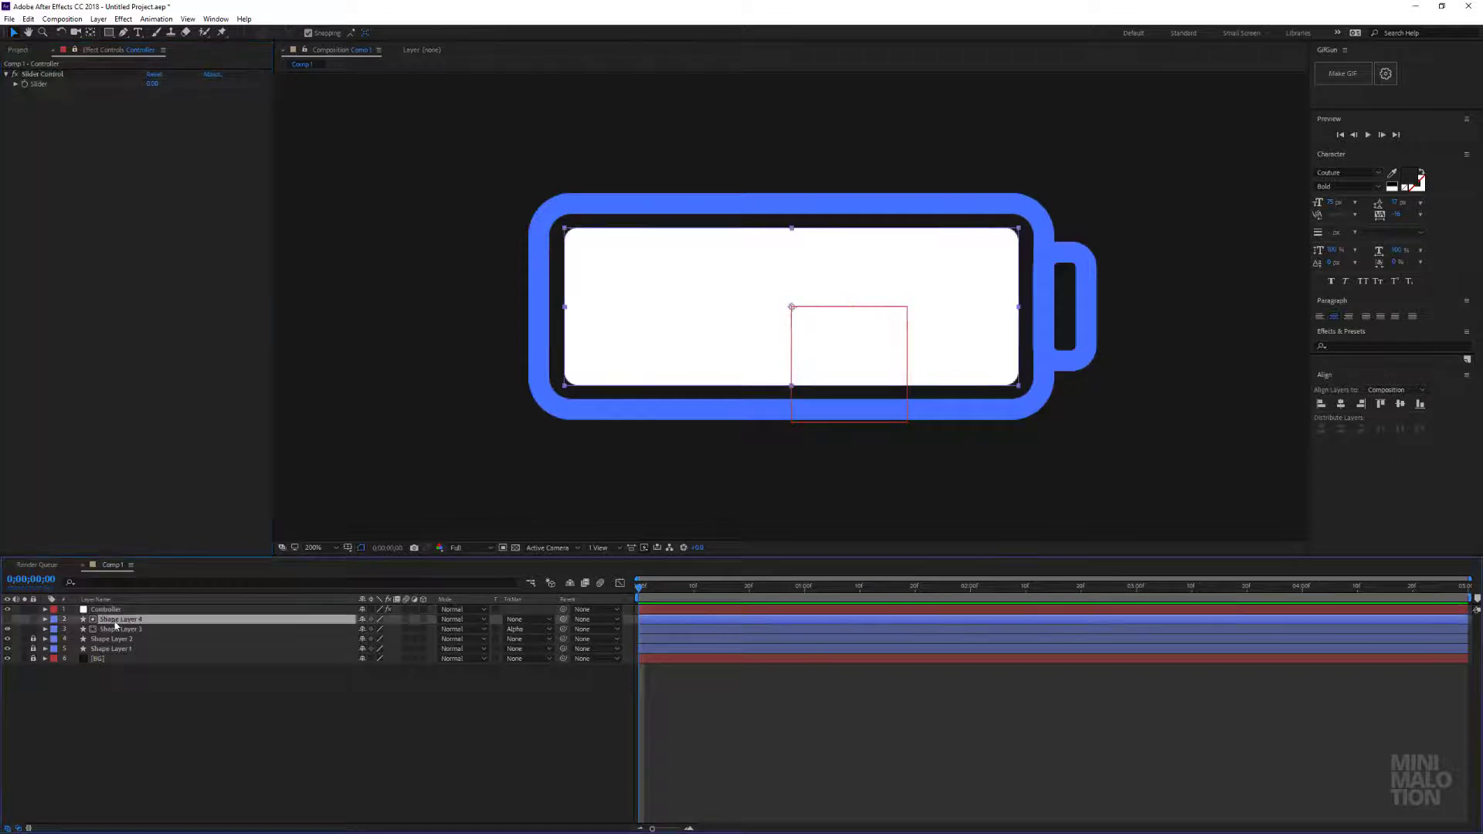
left_click(44, 618)
left_click(75, 649)
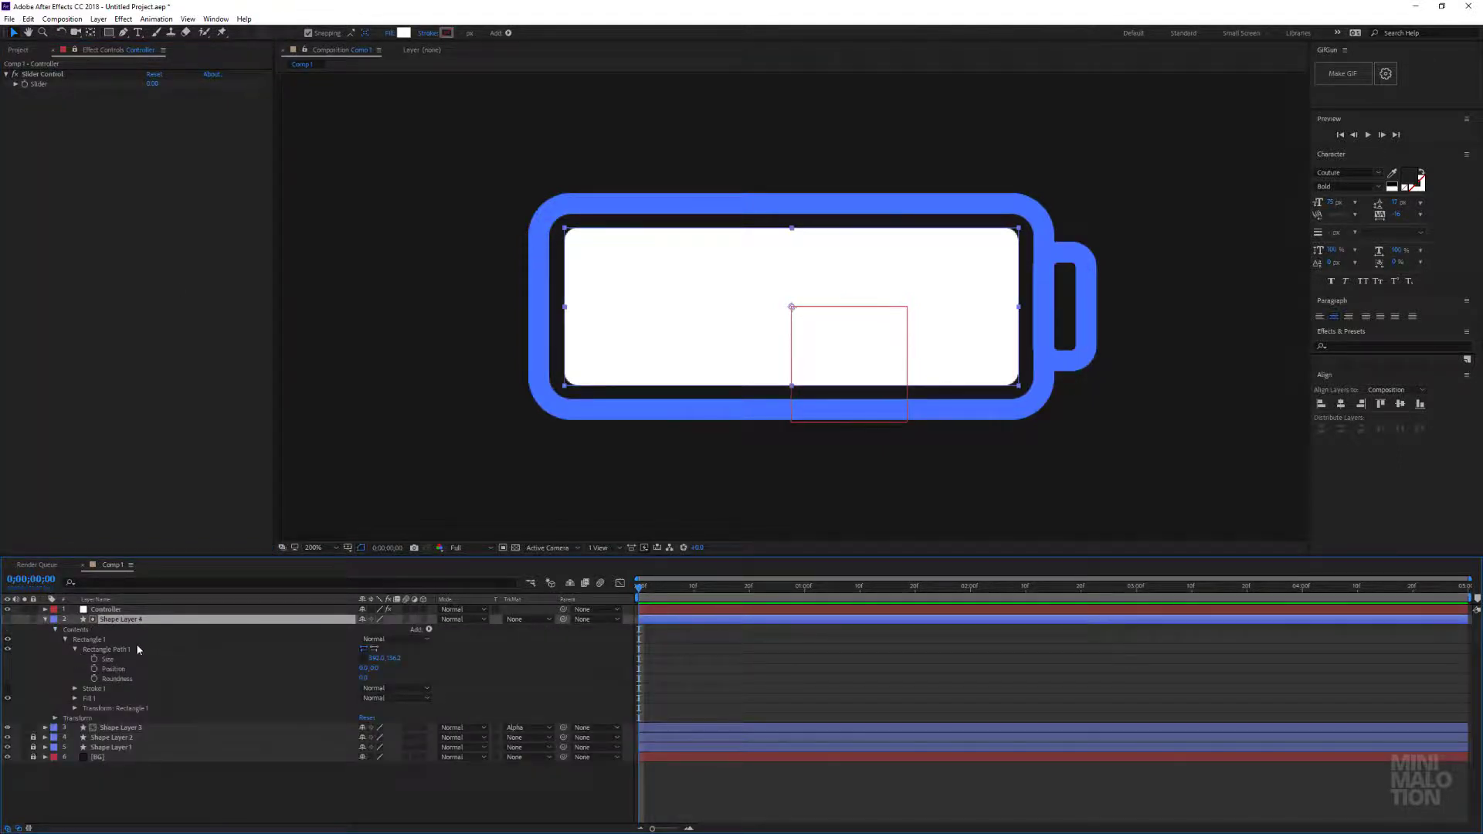
left_click(7, 609)
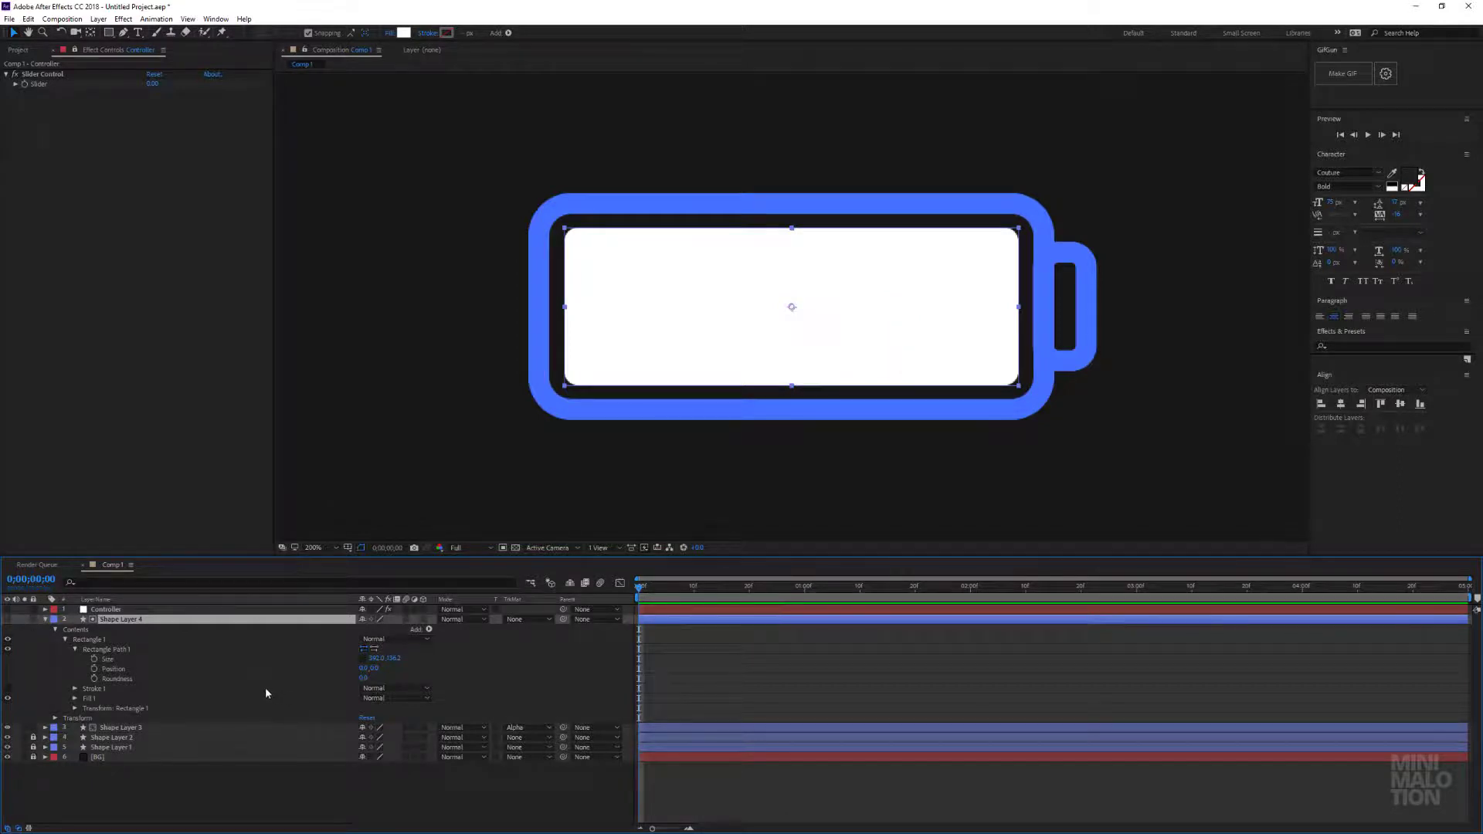
- Move the matte rectangle's anchor point to the middle of its left edge, with snapping turned on
left_click(90, 33)
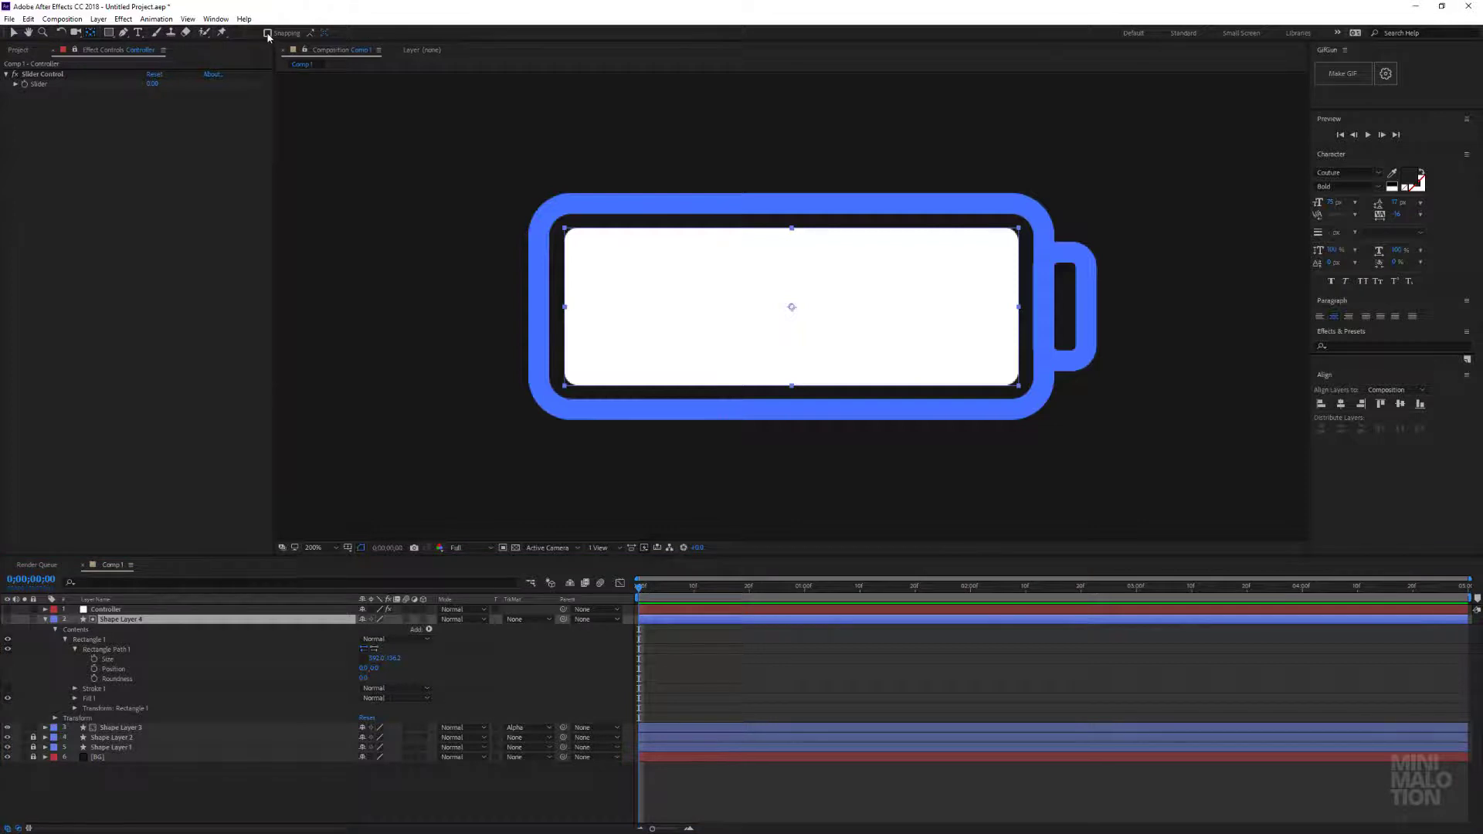
left_click(268, 33)
left_click_drag(791, 307, 566, 310)
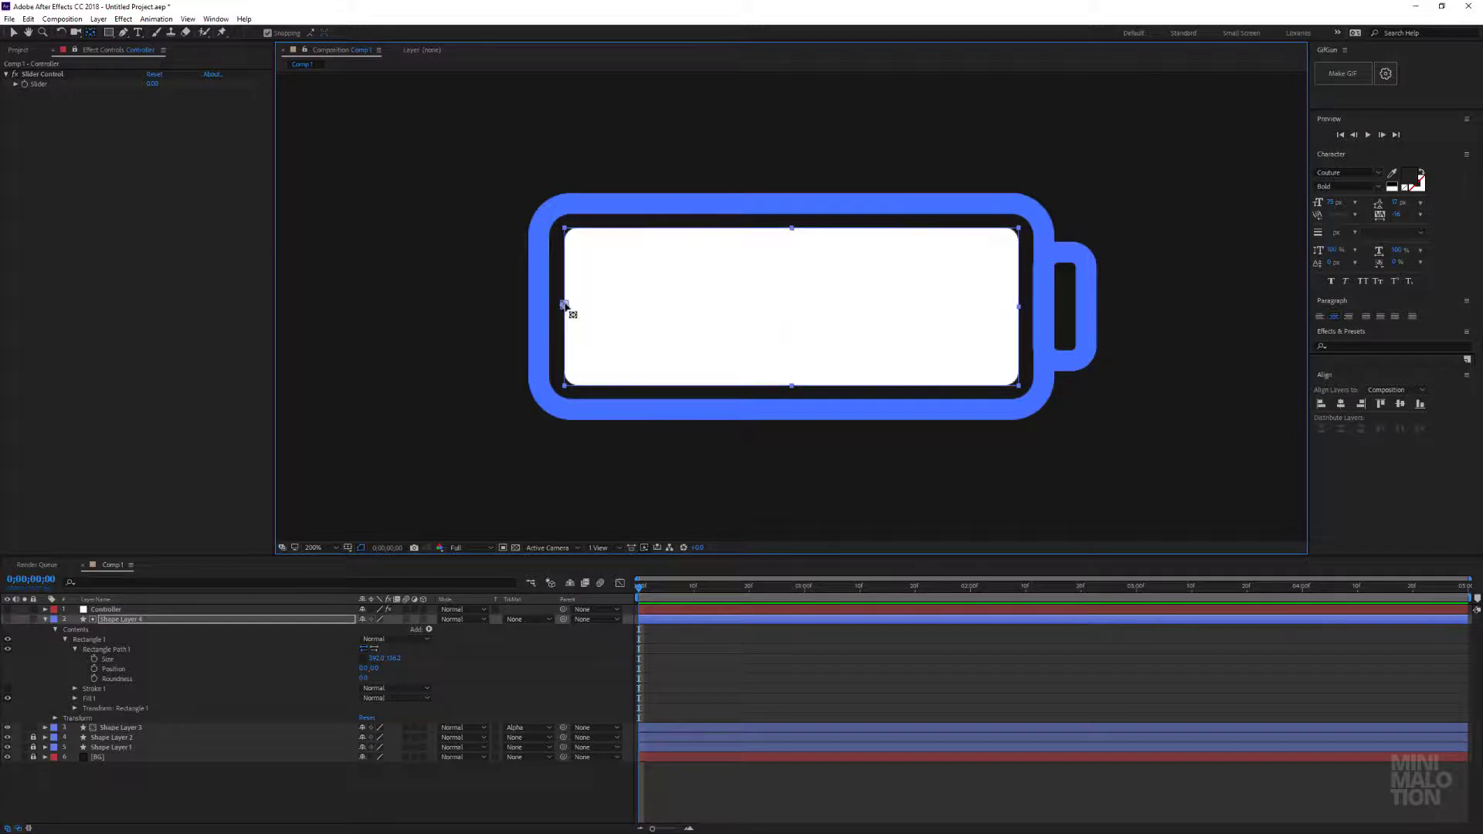
left_click(117, 621)
key("v")
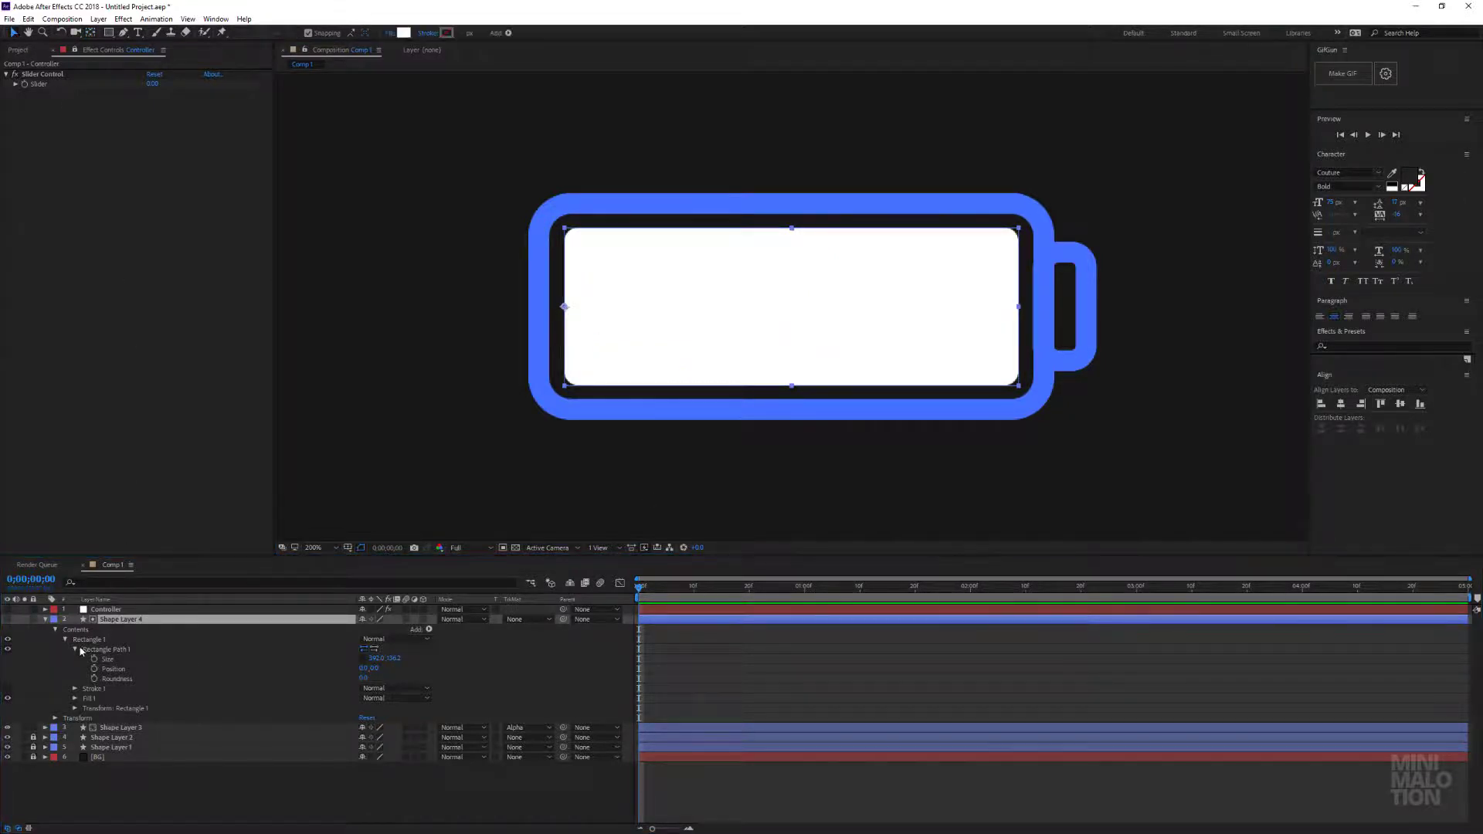
- Link the matte rectangle's Scale by expression to the Controller's Slider and raise the slider to test the fill
left_click(77, 650)
left_click(65, 640)
left_click(57, 650)
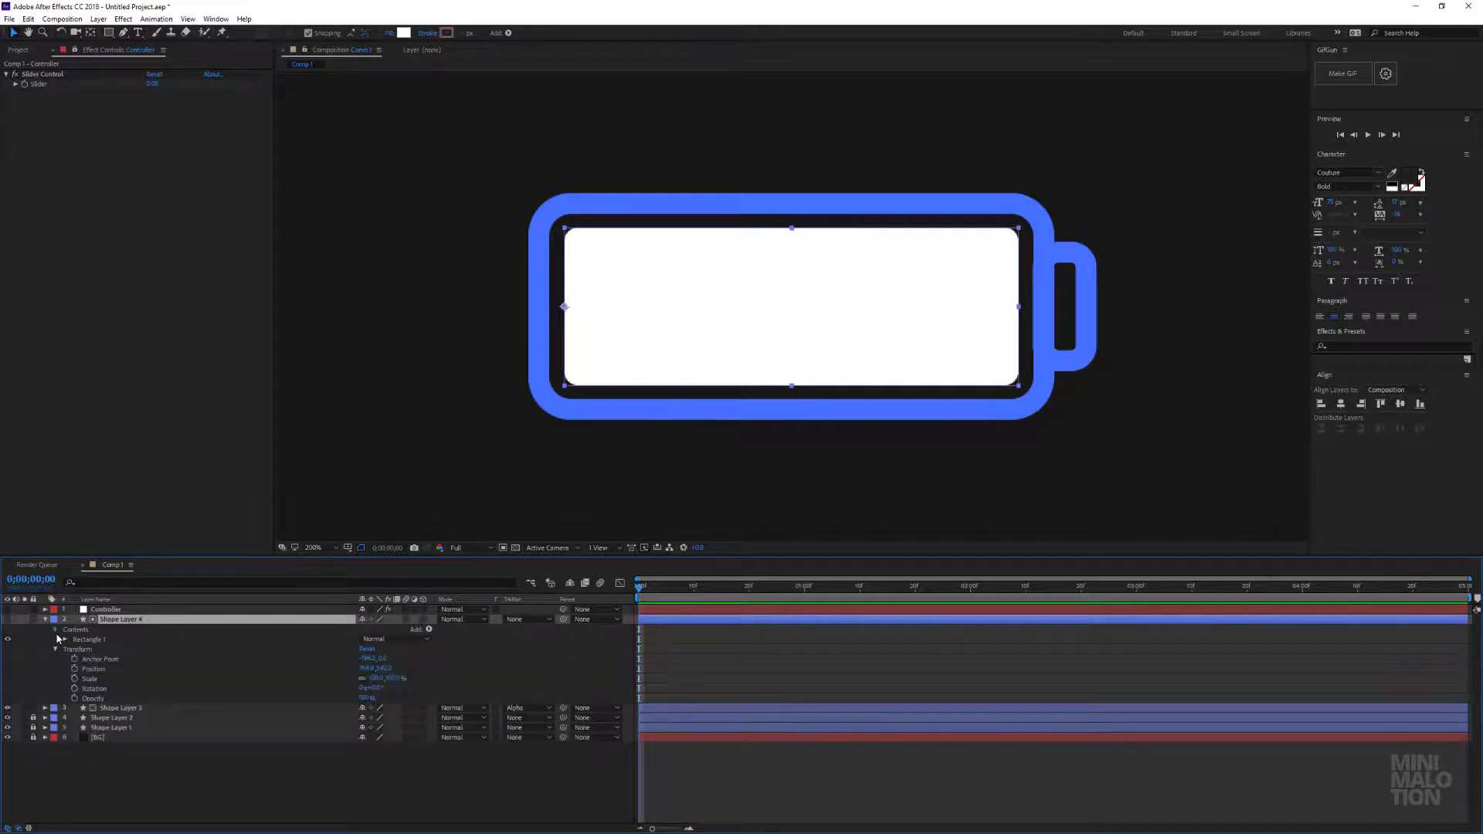
left_click(55, 630)
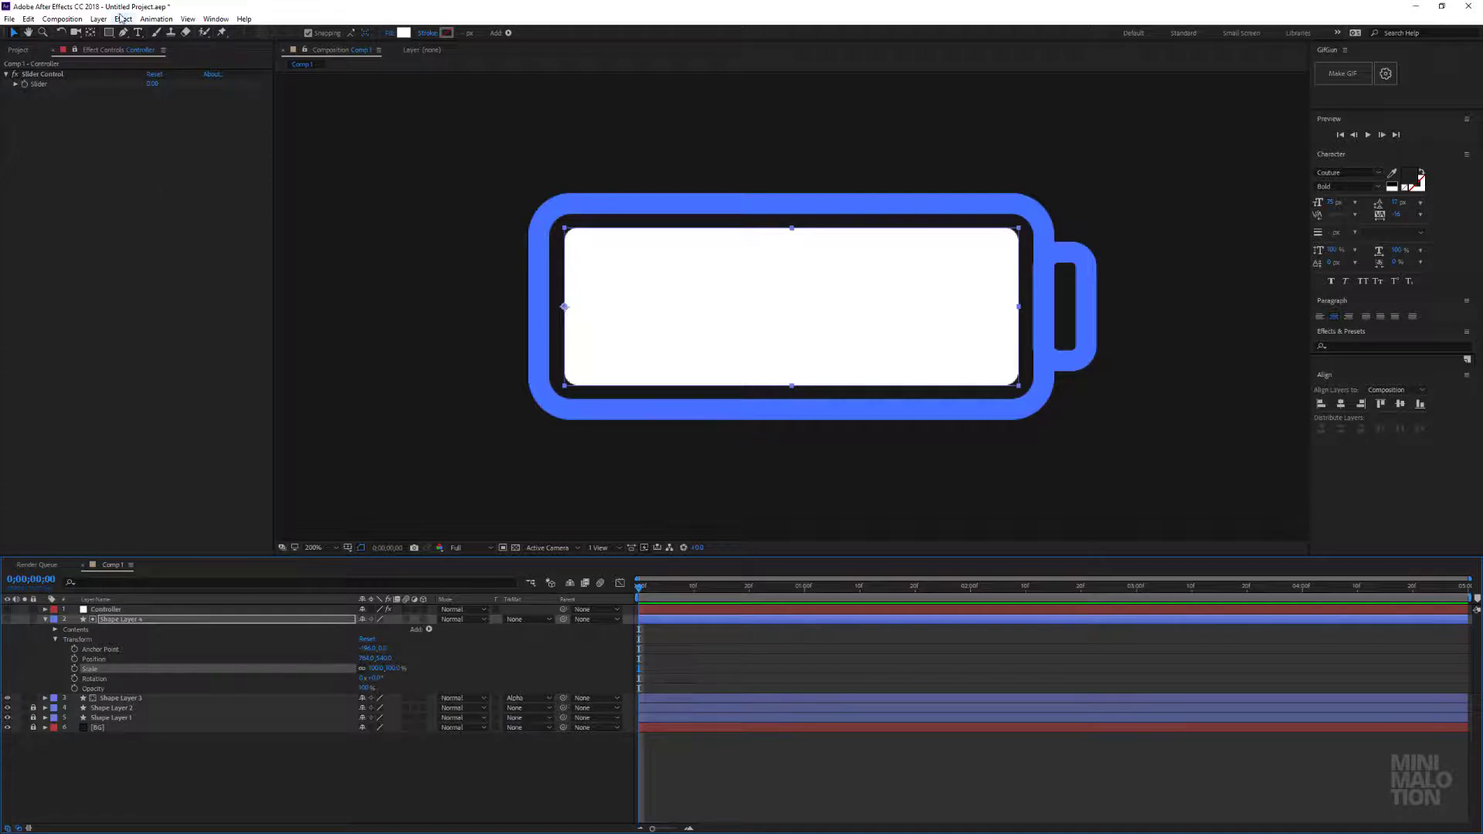
left_click(156, 18)
left_click(209, 197)
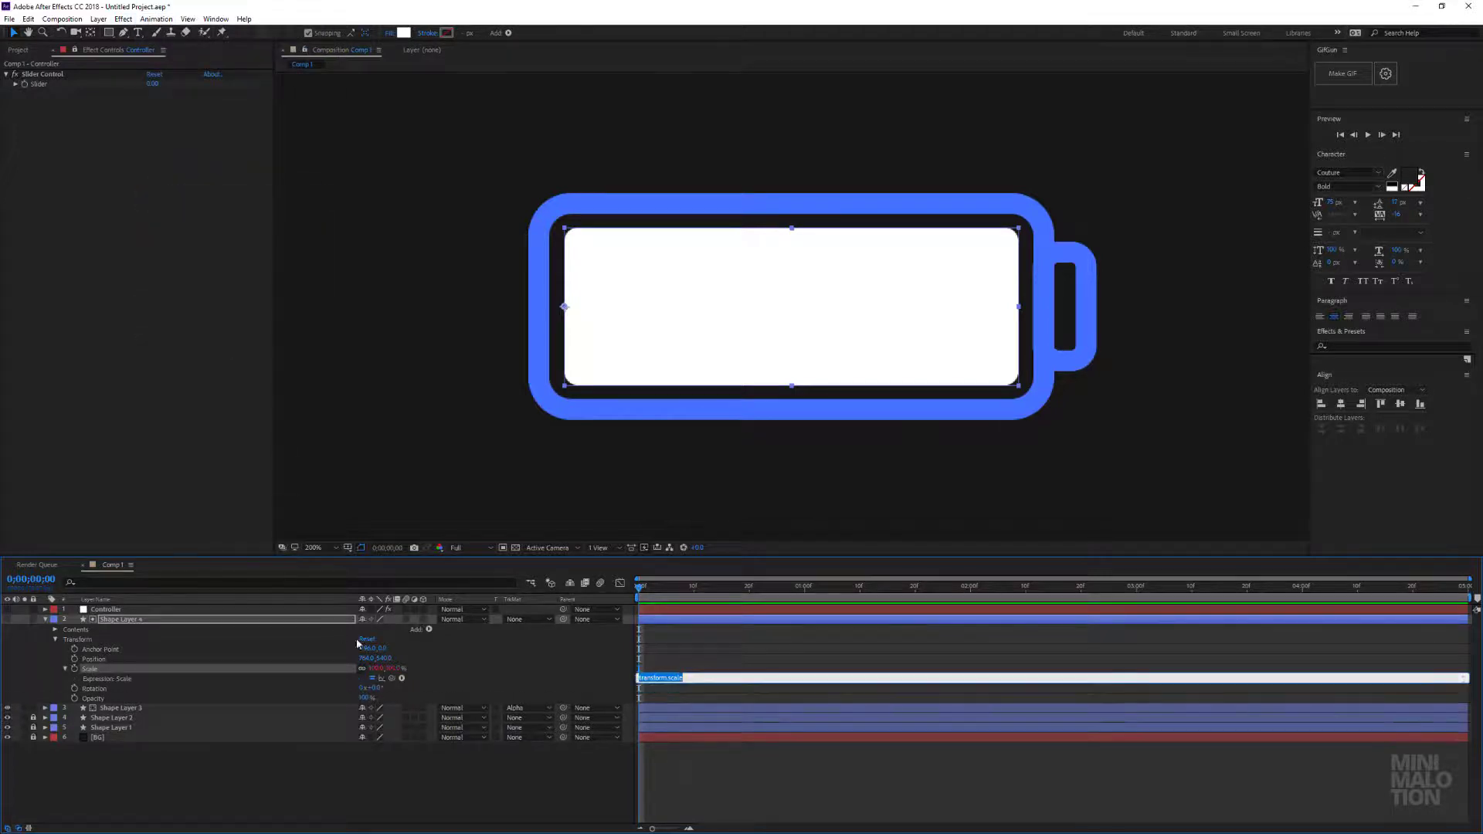
left_click_drag(391, 679, 34, 85)
left_click(713, 655)
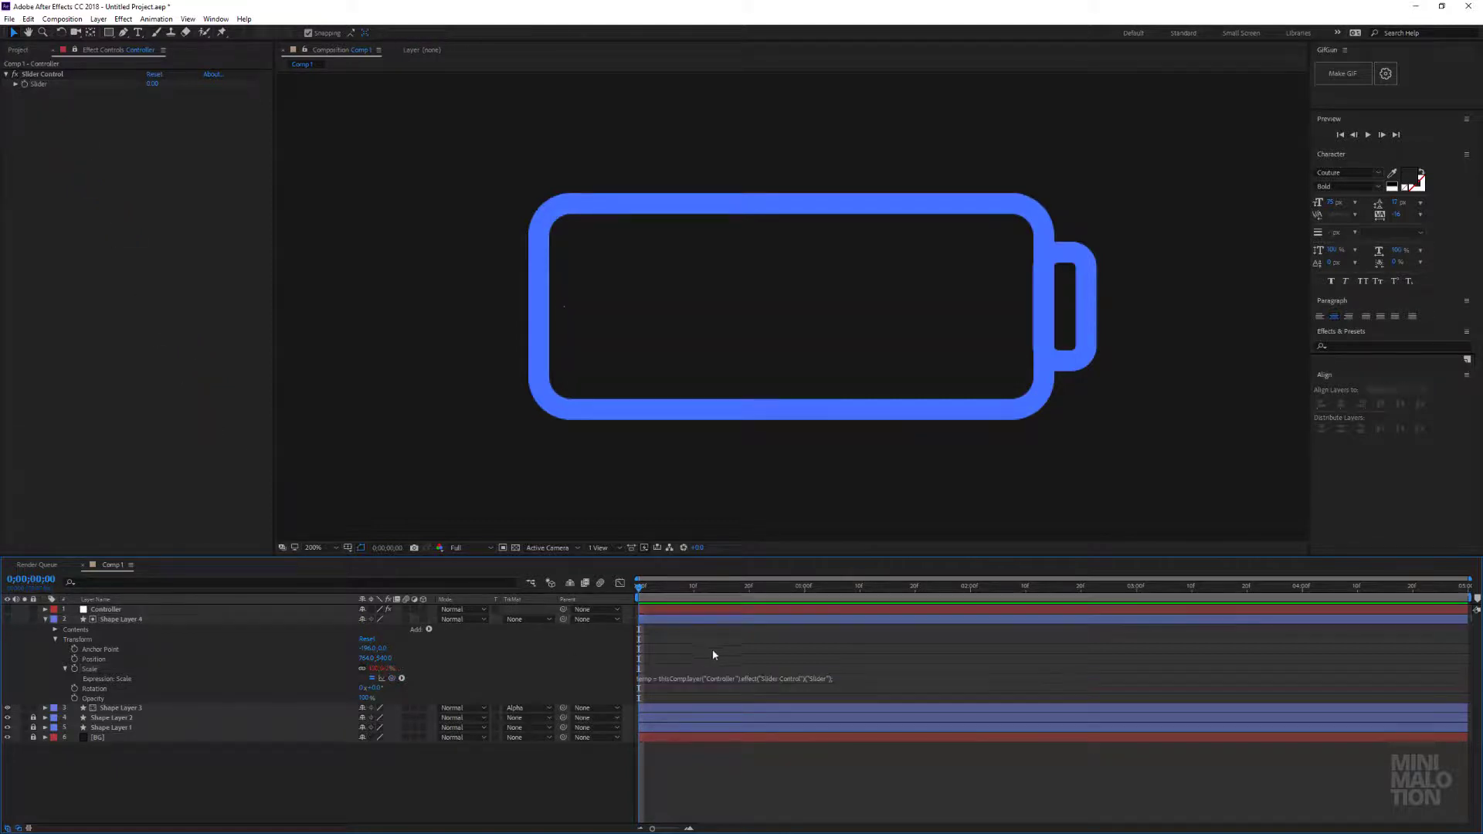
left_click(15, 84)
left_click_drag(35, 101, 230, 111)
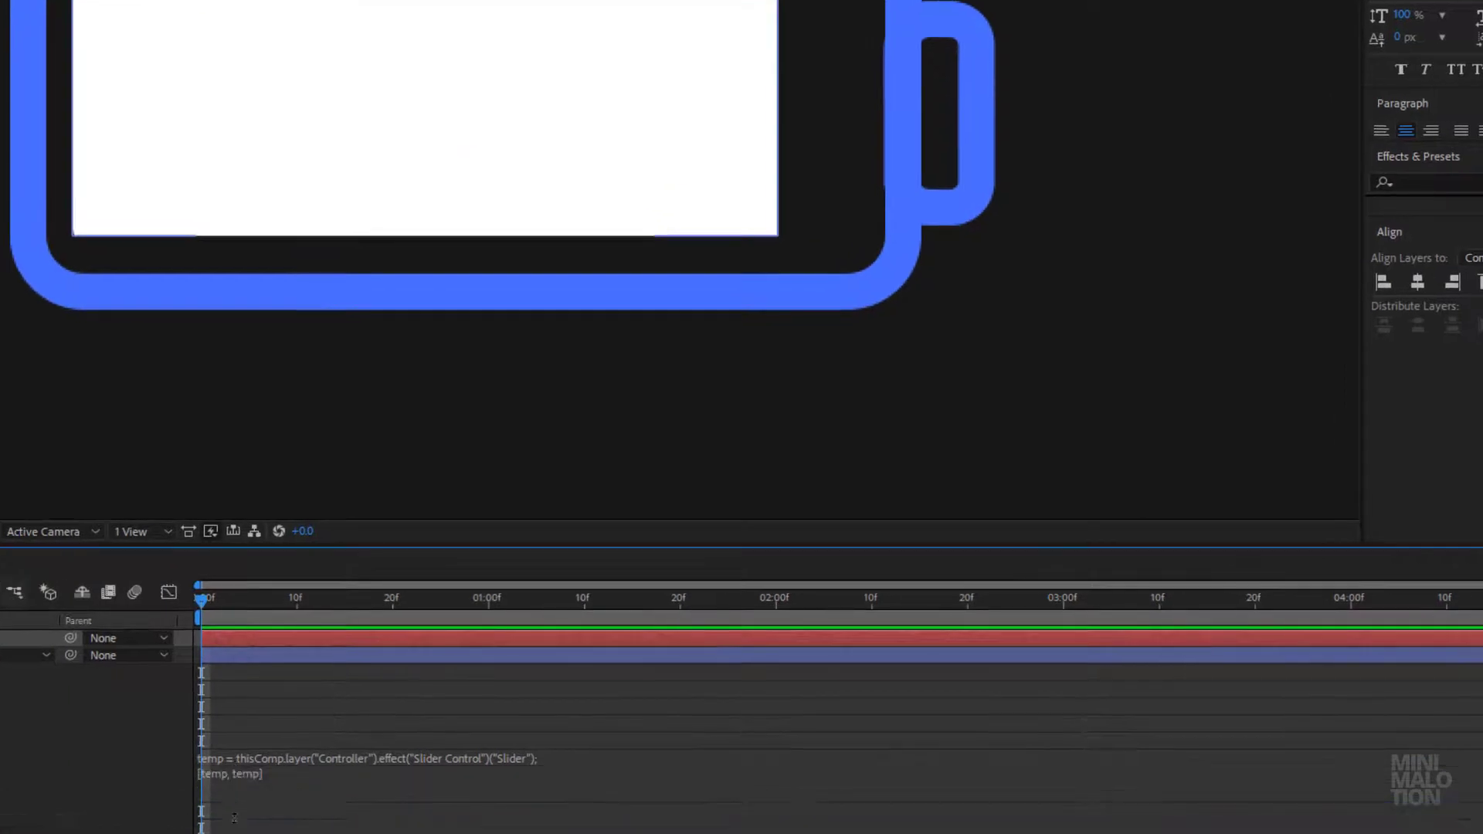
- Change the second value in the Scale expression to 100 so the slider drives only the width: [temp, 100]
left_click(249, 772)
left_click(262, 771)
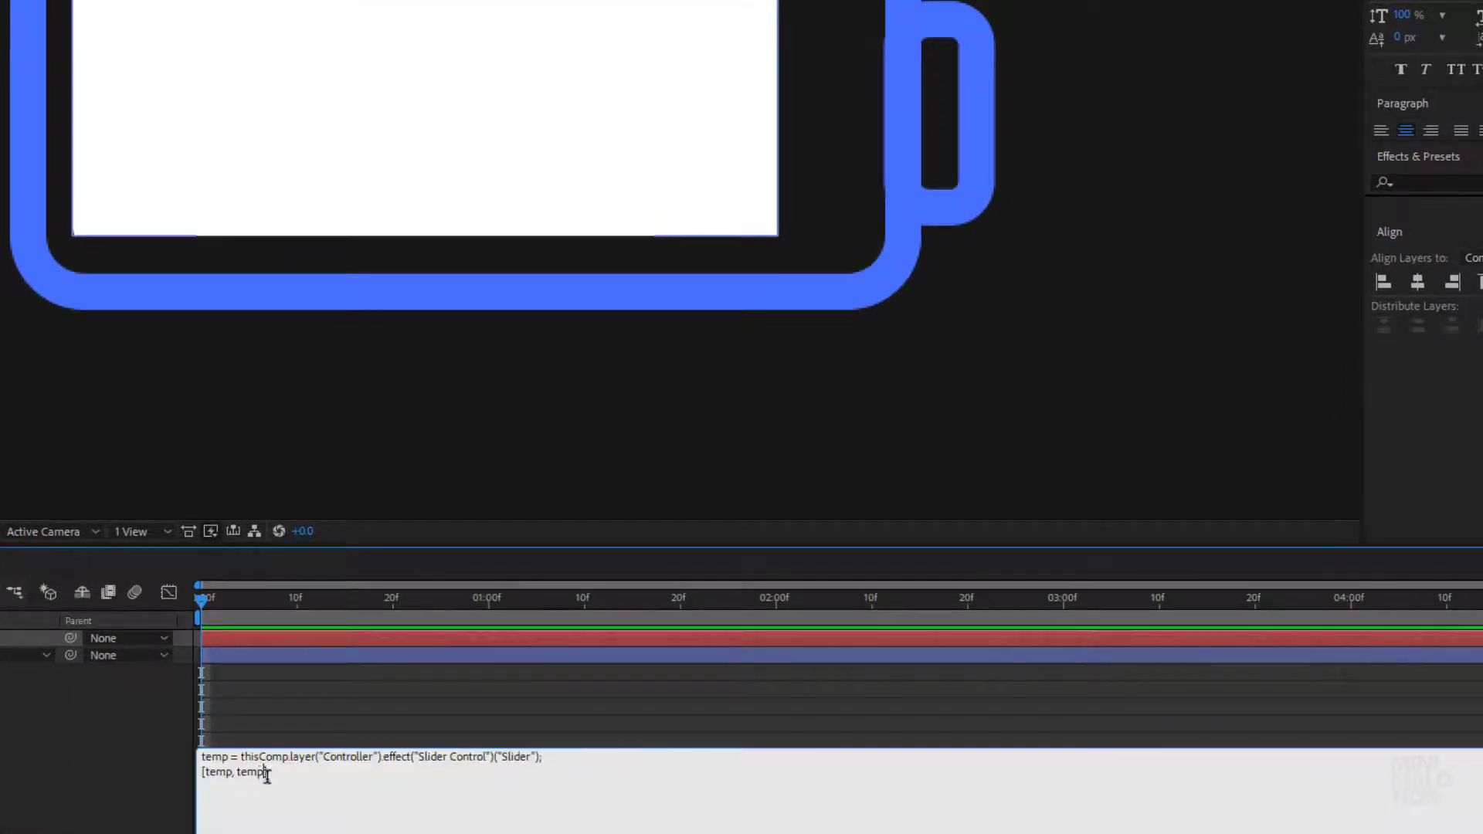
key("BackSpace")
key("BackSpace")
key("BackSpace")
key("BackSpace")
type("100")
left_click(368, 712)
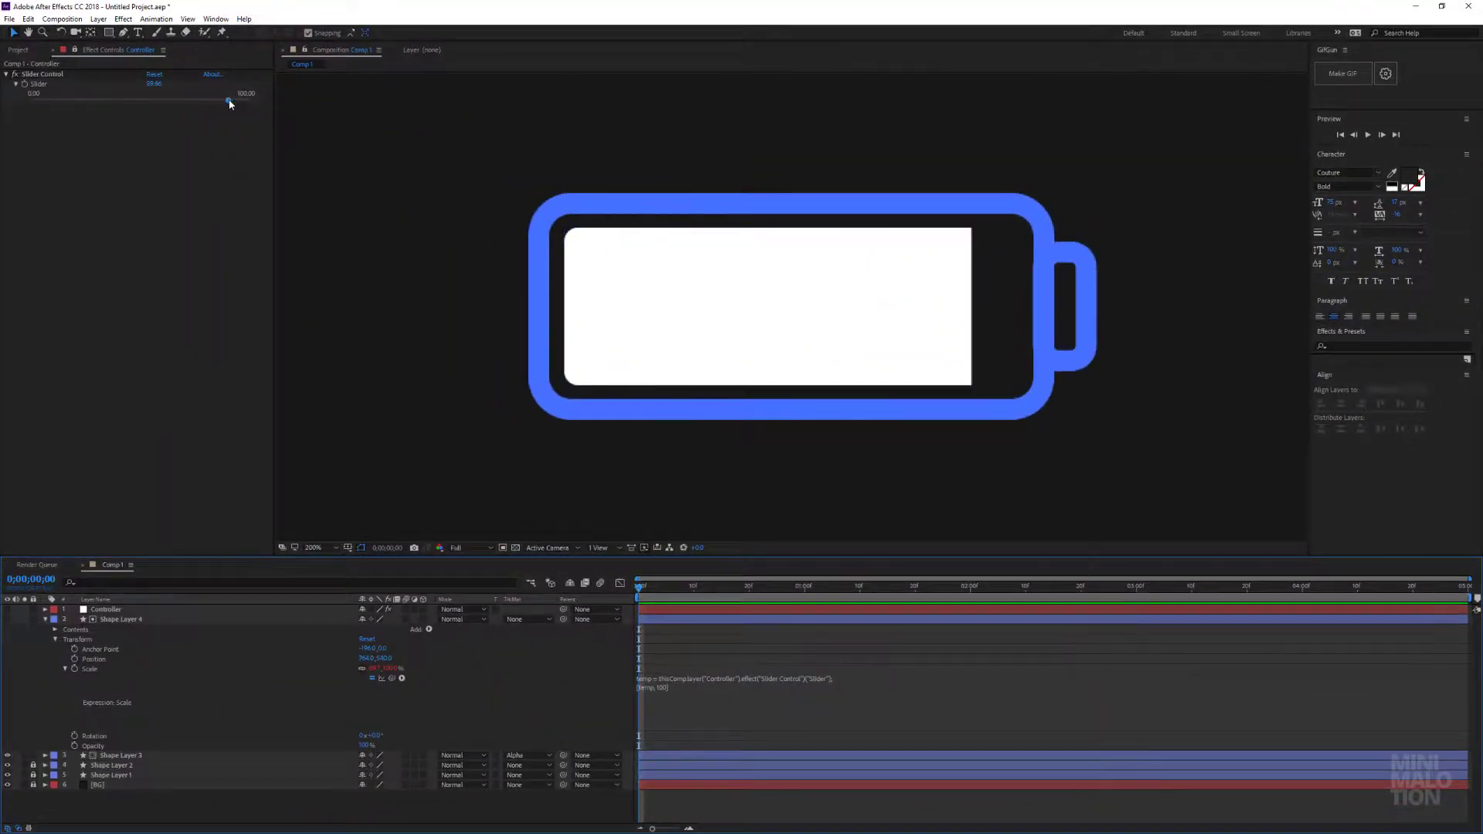
- Lower the slider until the white fill covers just over half the battery, and collapse the matte layer
mouse_move(230, 103)
left_mouse_down()
mouse_move(63, 102)
mouse_move(227, 103)
left_mouse_up()
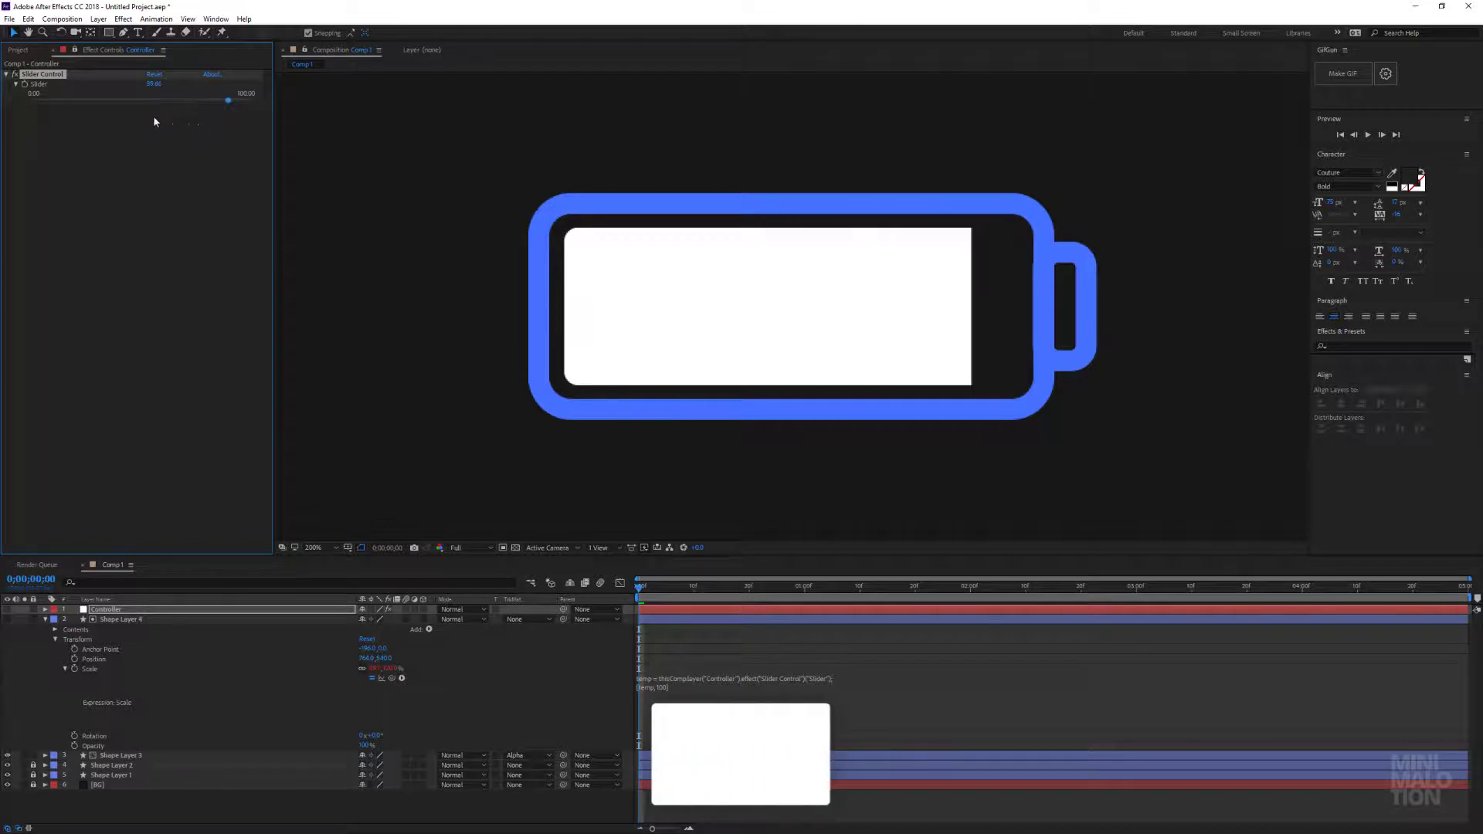
left_click_drag(116, 101, 155, 101)
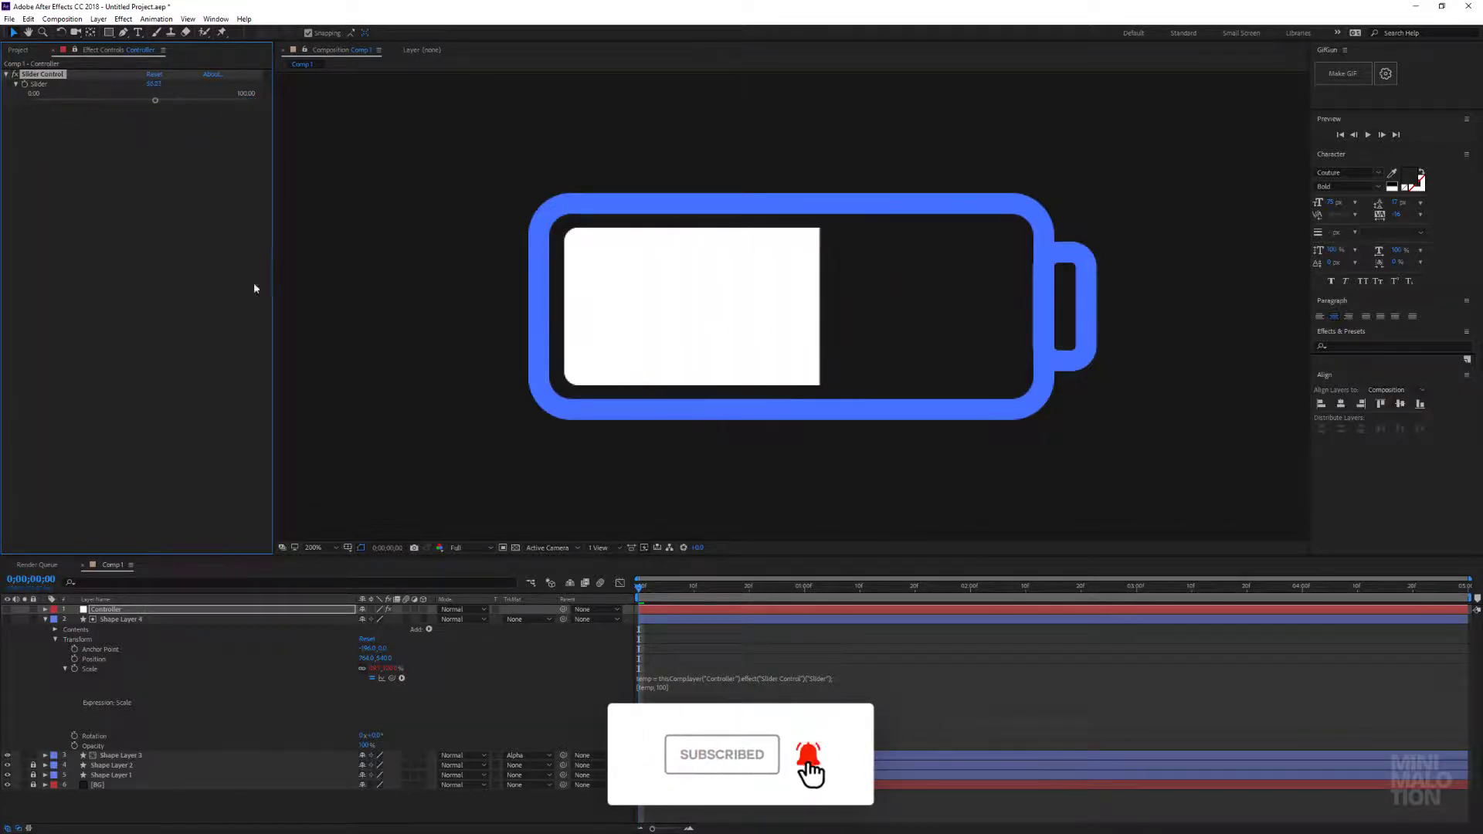
left_click(65, 669)
left_click(55, 639)
left_click(46, 620)
left_click(142, 688)
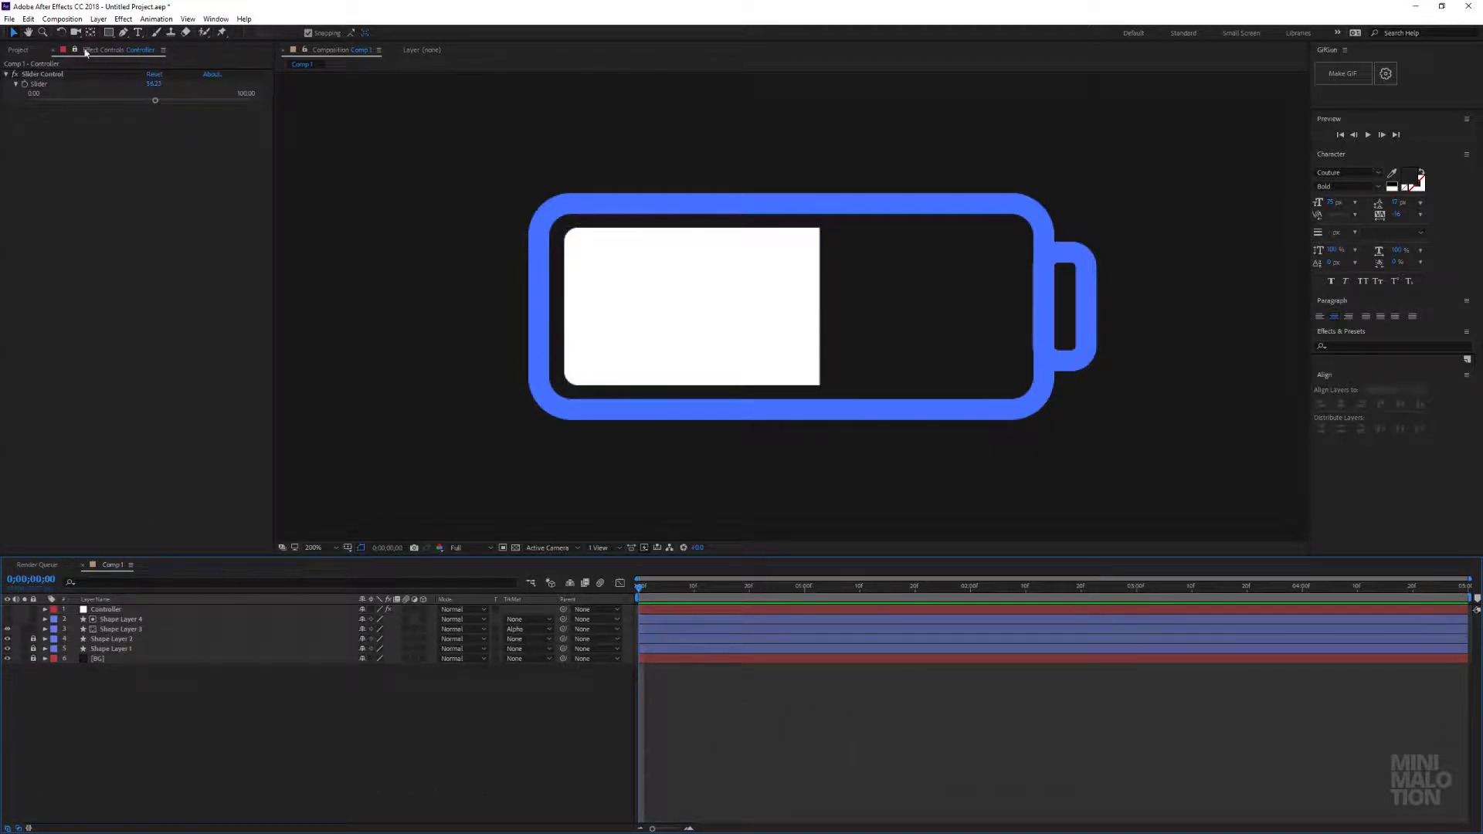
- Add the text "100" and move it to the center of the battery
left_click(139, 33)
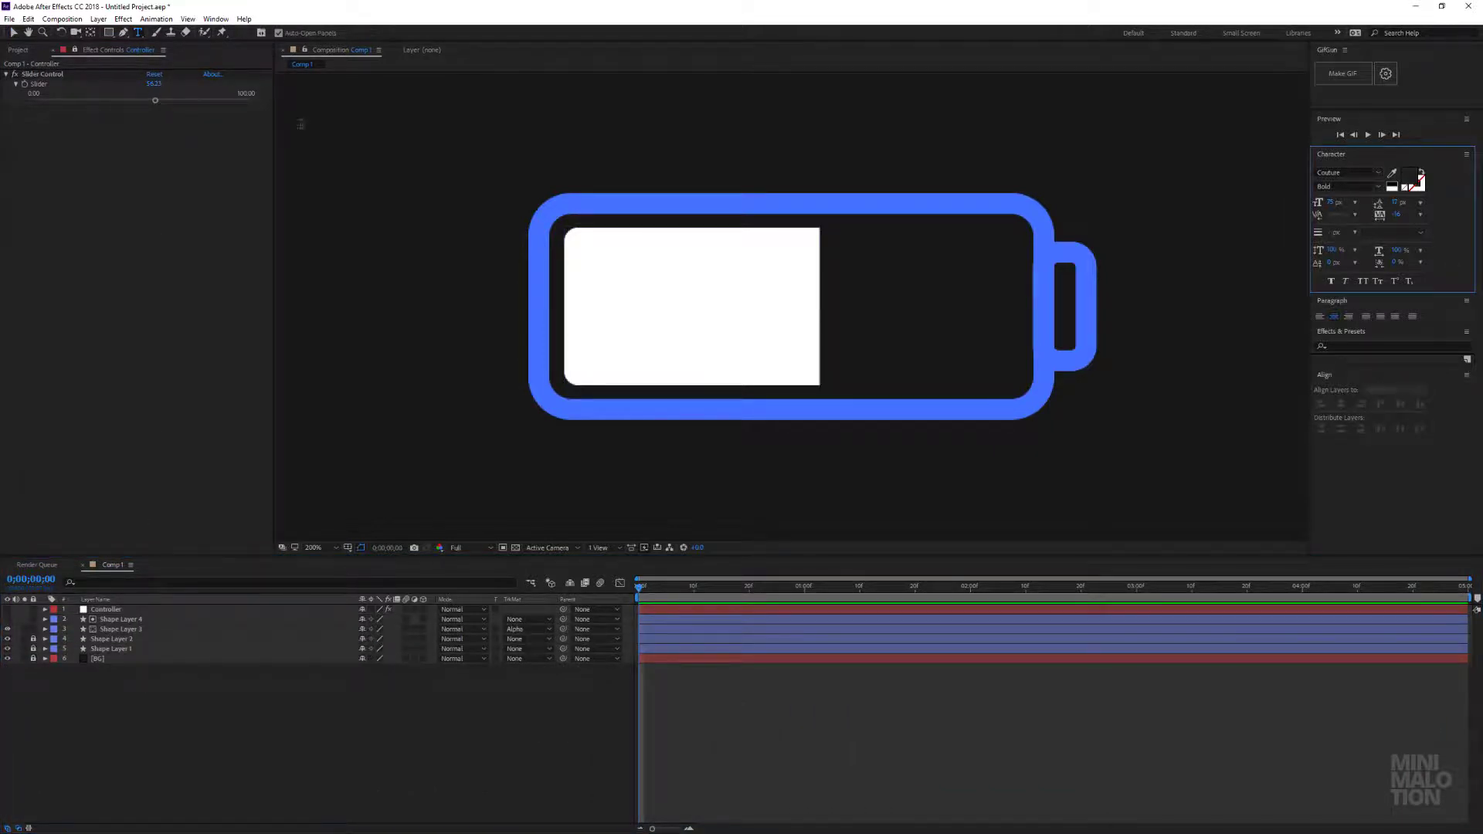
left_click(785, 314)
type("100")
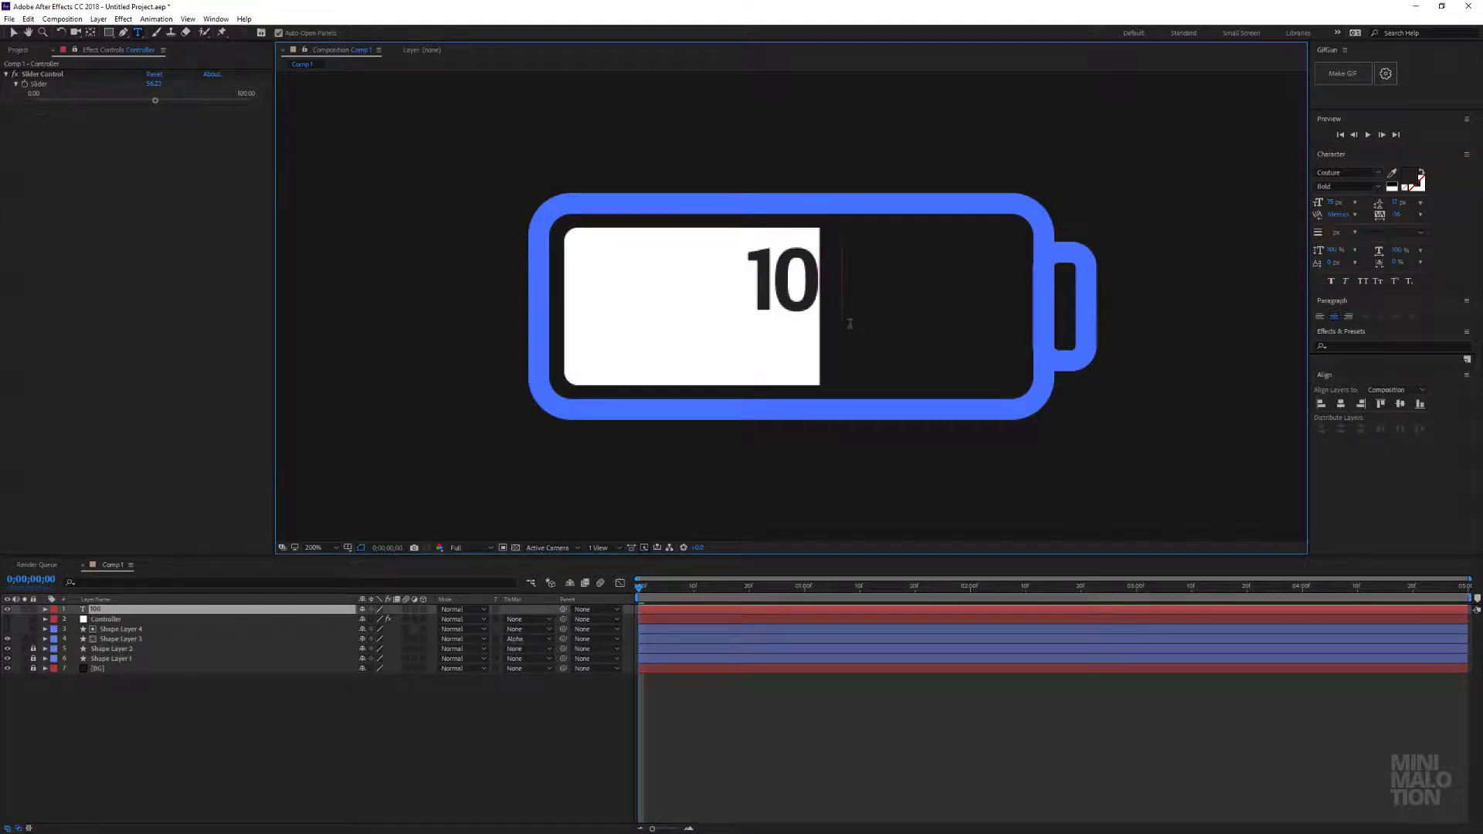
left_click(13, 34)
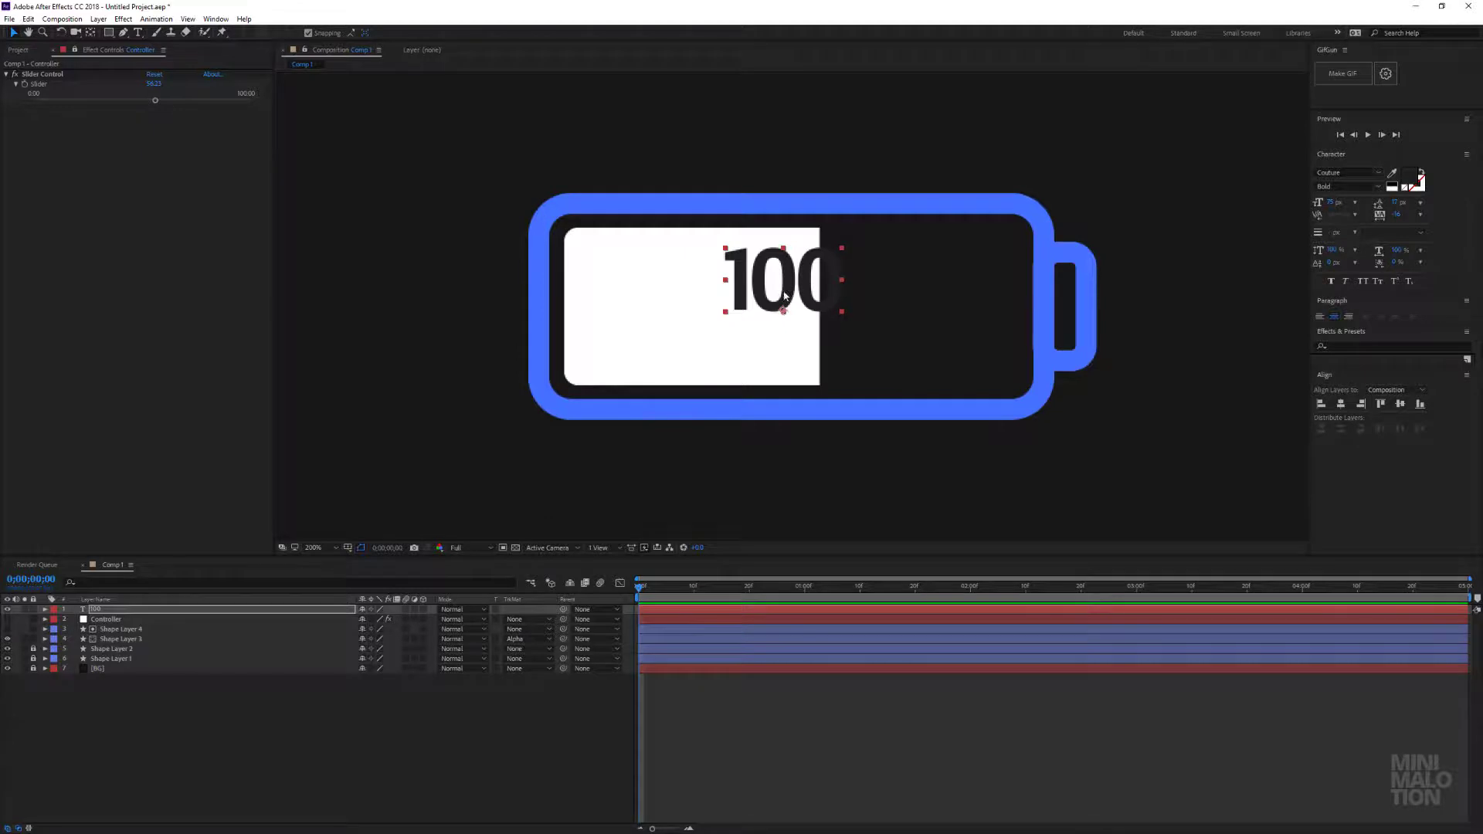
left_click_drag(785, 295, 794, 323)
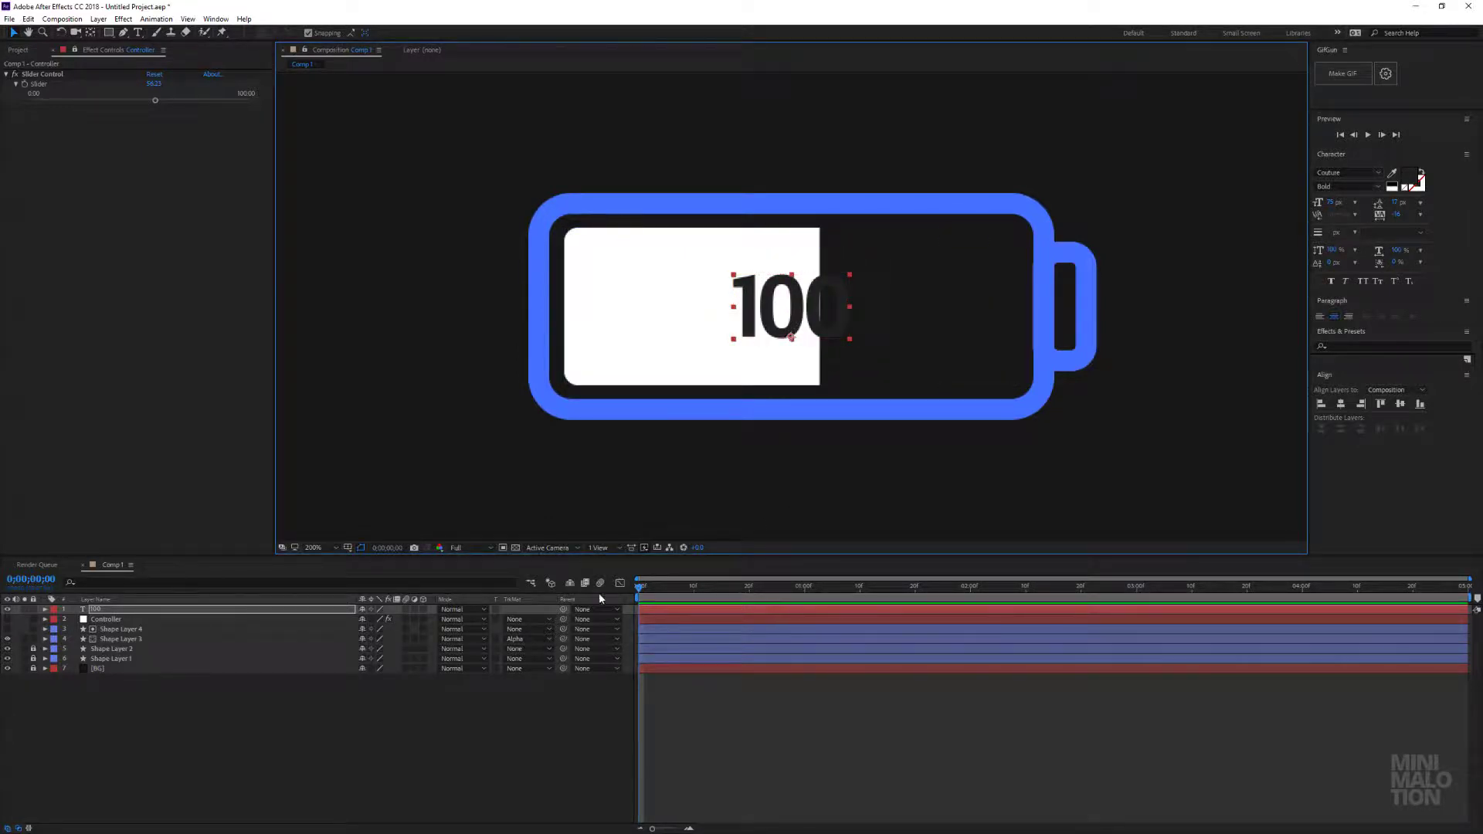
- Reduce the "100" text's font size to 60 px and center it vertically in the composition
left_click_drag(1335, 206, 1316, 206)
left_click(1334, 204)
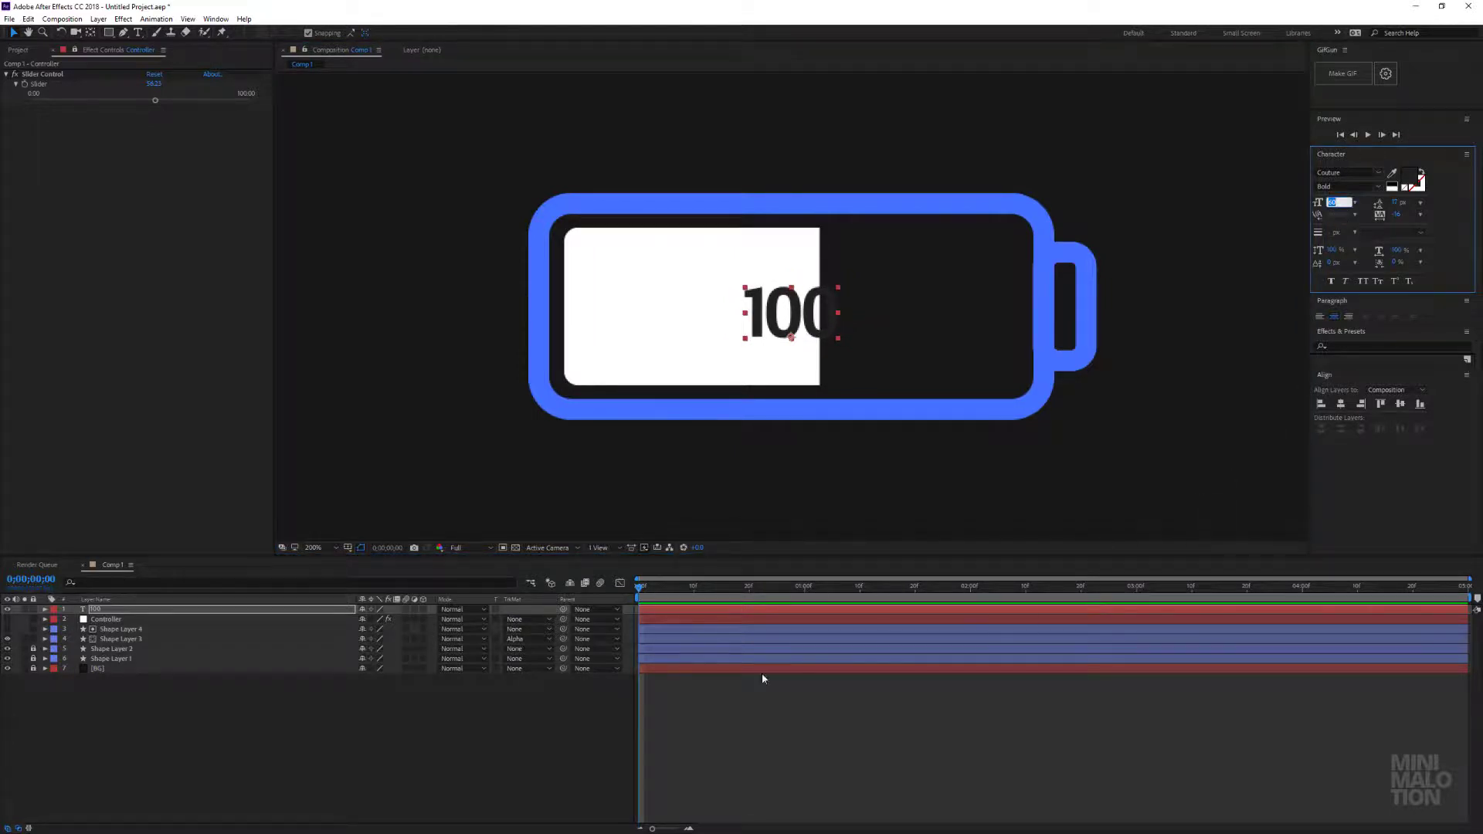
left_click(255, 685)
left_click(309, 610)
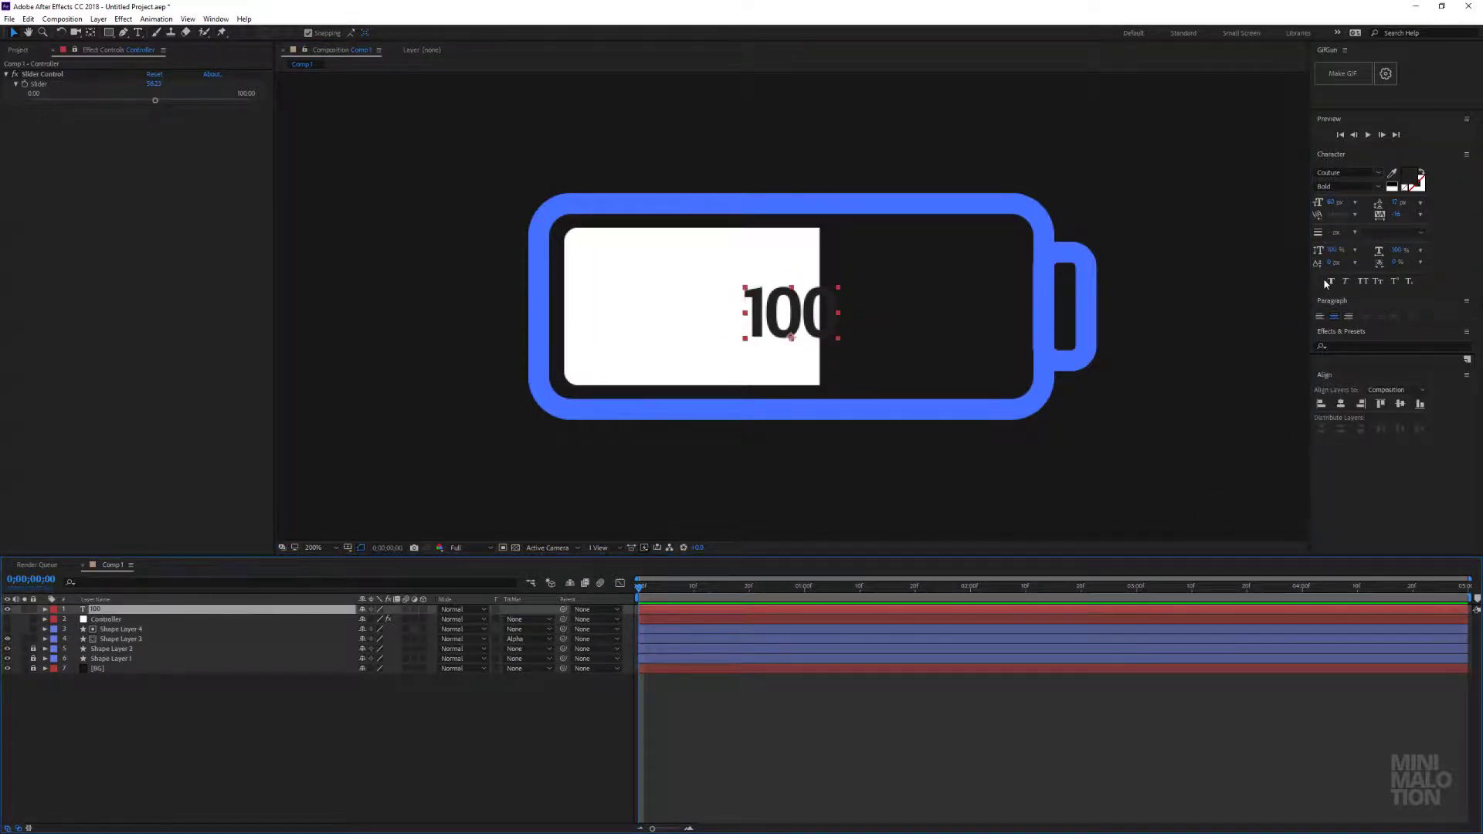
left_click_drag(1348, 319, 1349, 381)
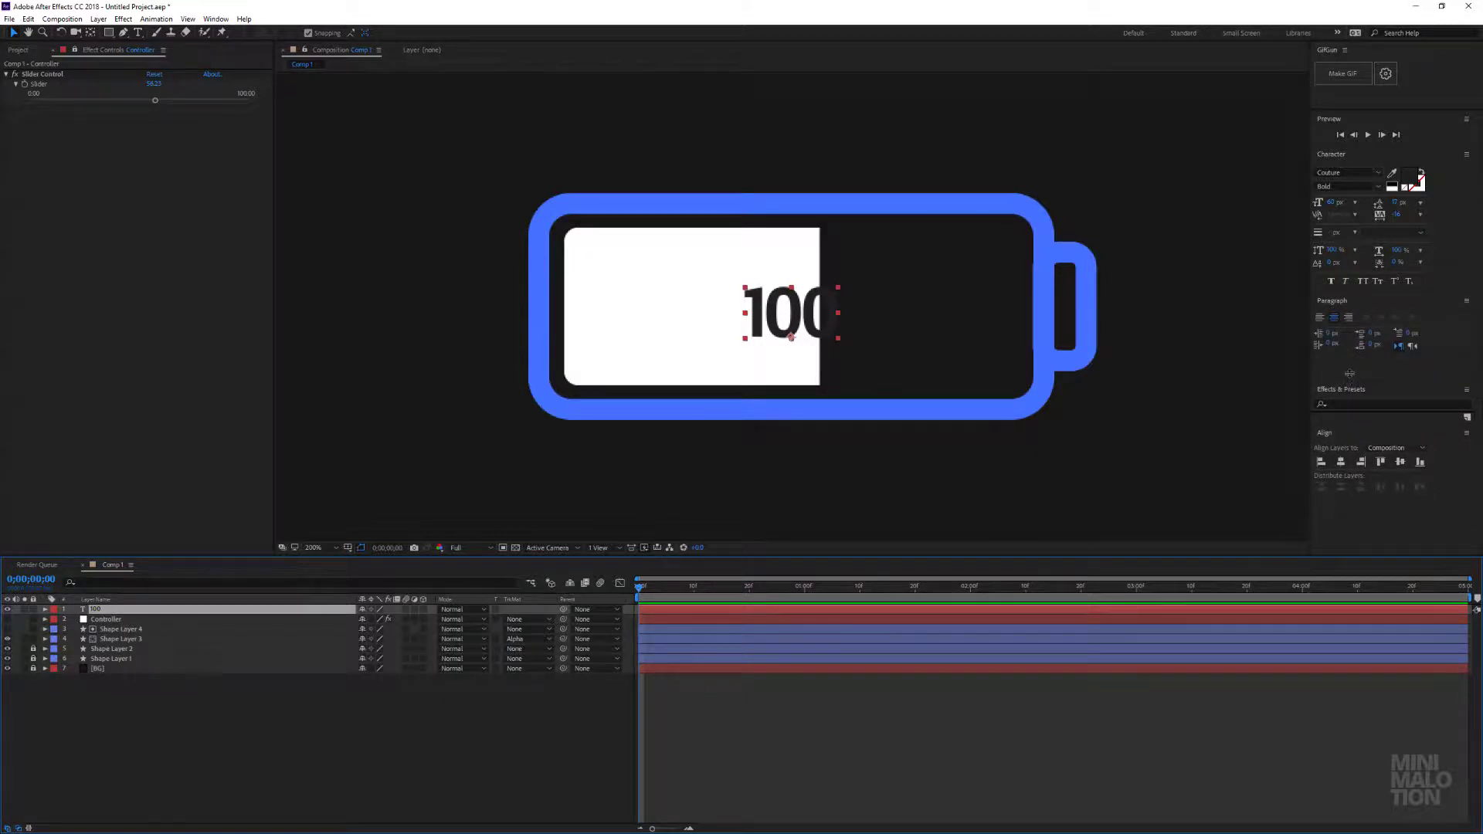
left_click(1400, 461)
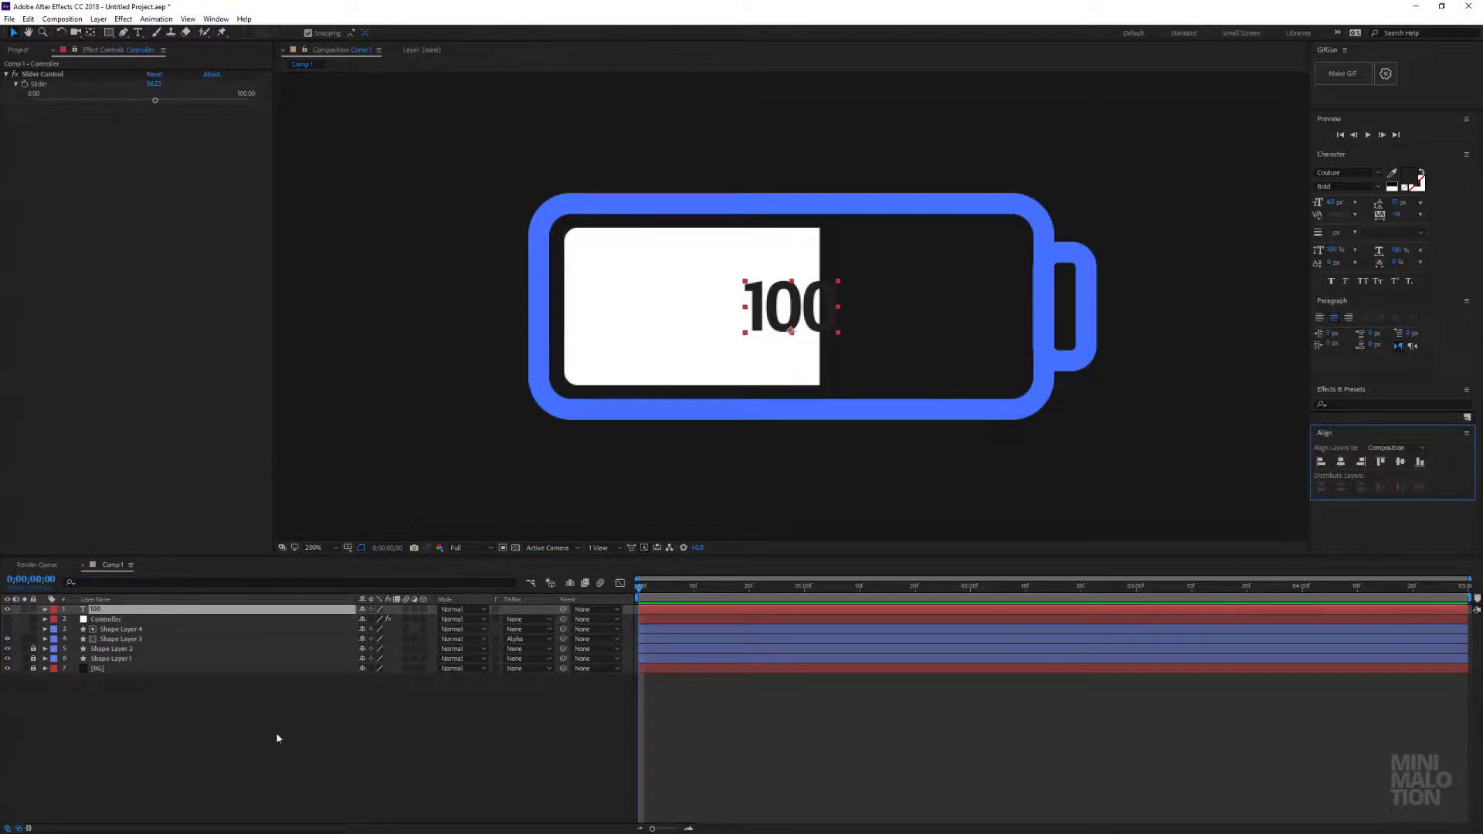
- Match the "100" text's fill color to the dark composition background
left_click(108, 612)
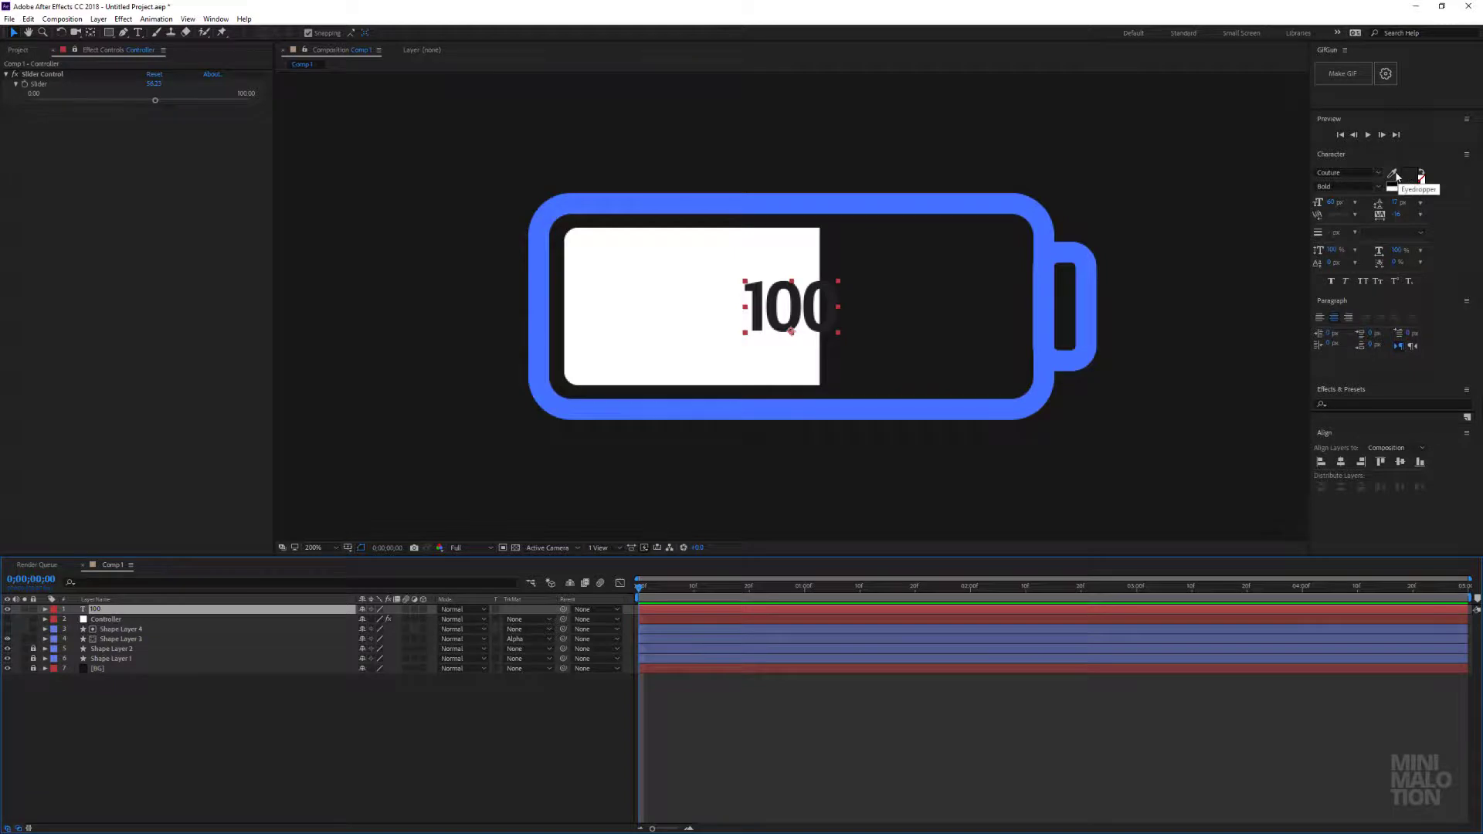
left_click(1410, 176)
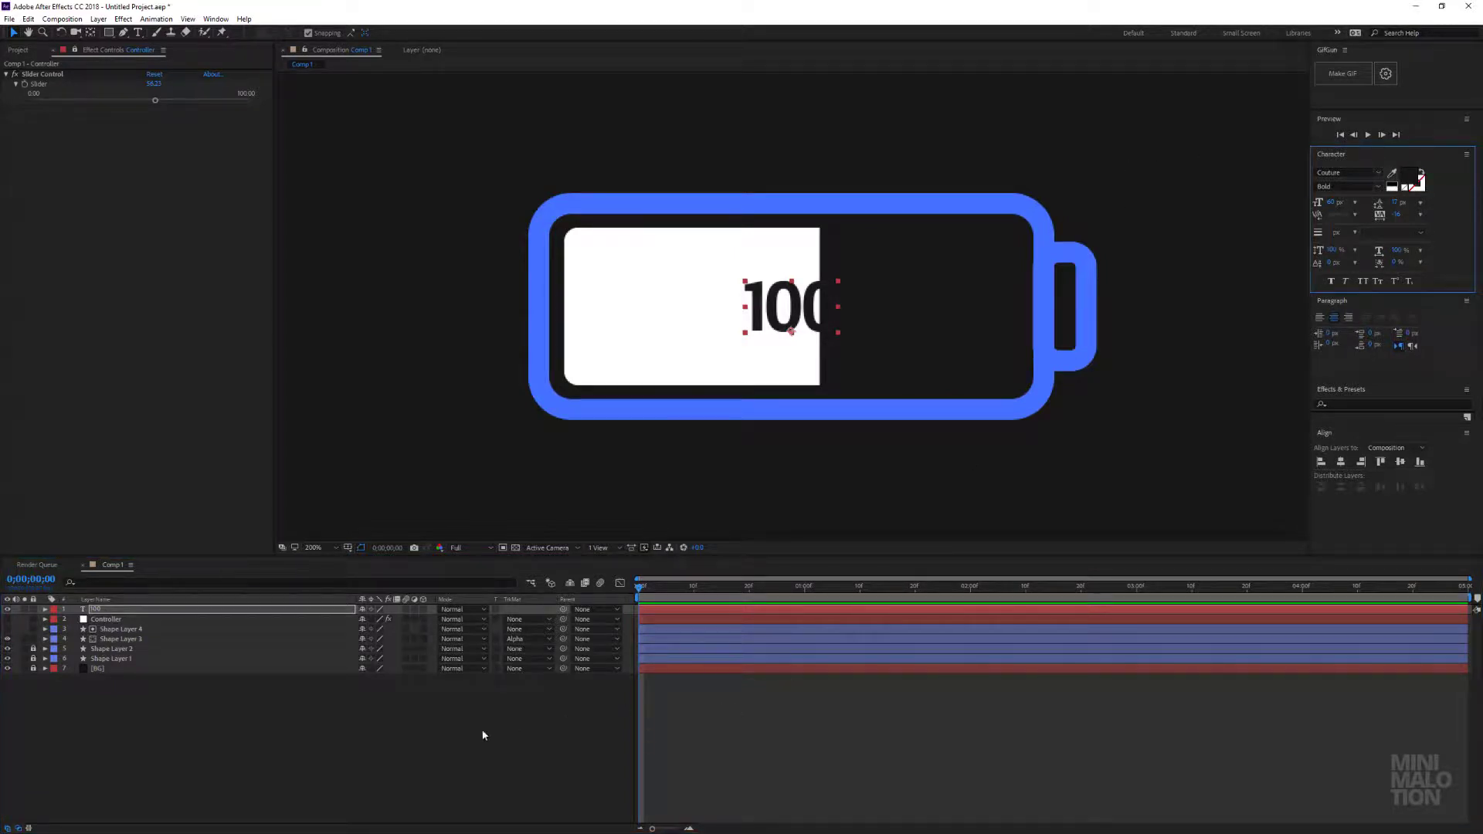
left_click(420, 795)
left_click_drag(726, 589, 635, 601)
- Link the text layer's Source Text by expression to the Controller's Slider and lower the slider to about 42
left_click(99, 610)
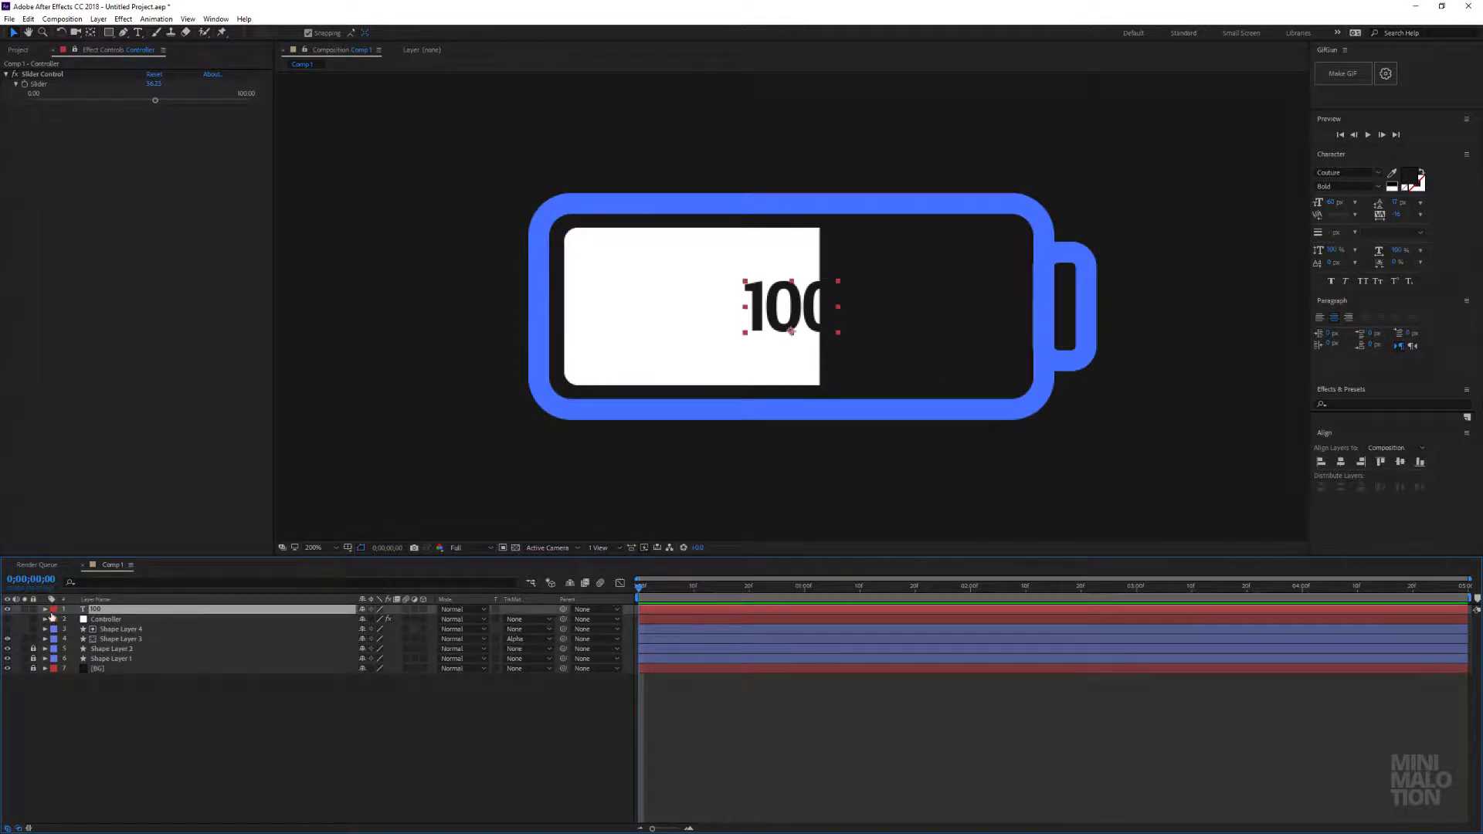
left_click(44, 610)
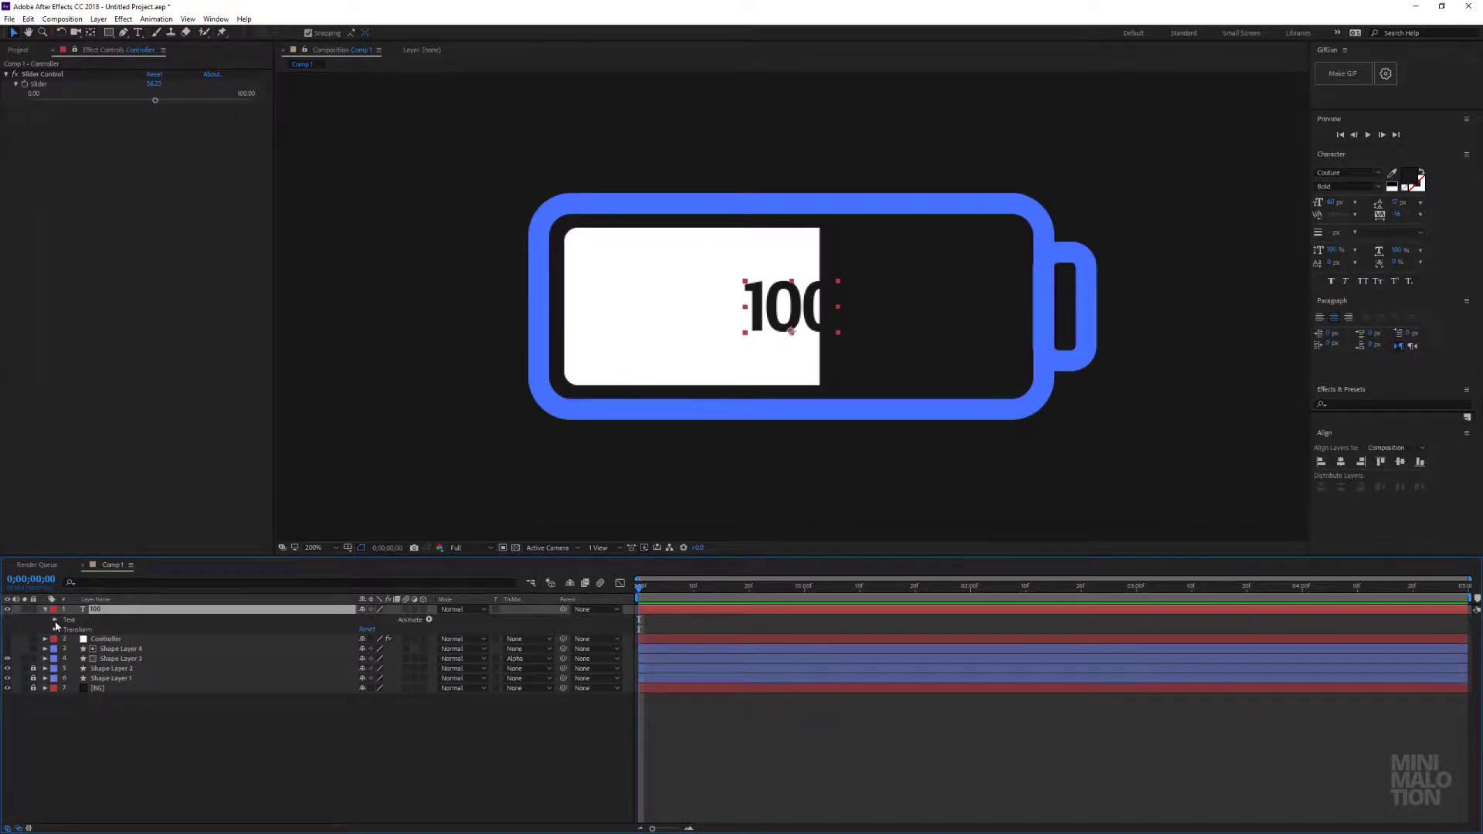
left_click(54, 621)
left_click(107, 631)
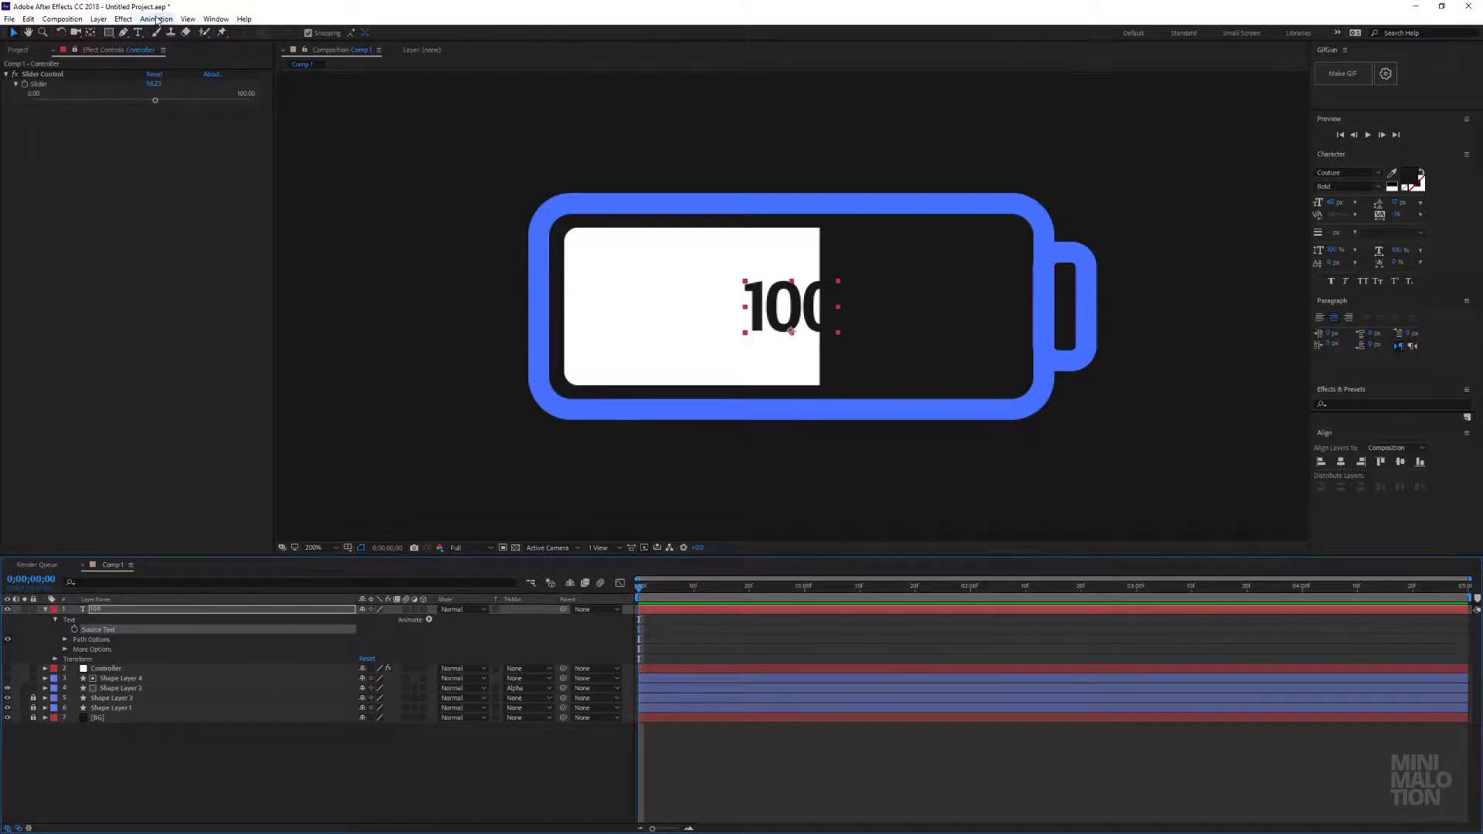
left_click(156, 18)
left_click(179, 197)
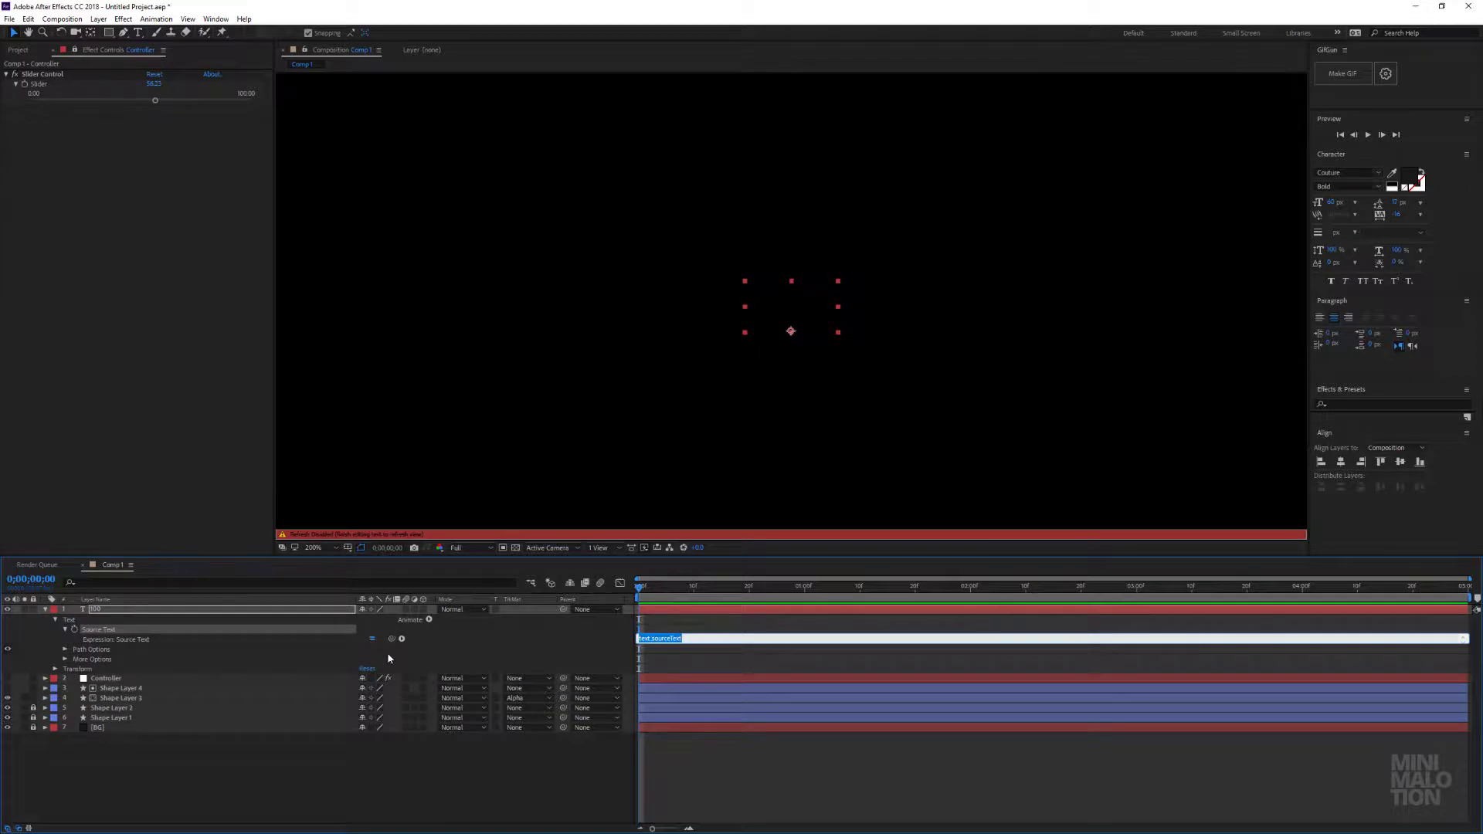
left_click_drag(392, 638, 39, 84)
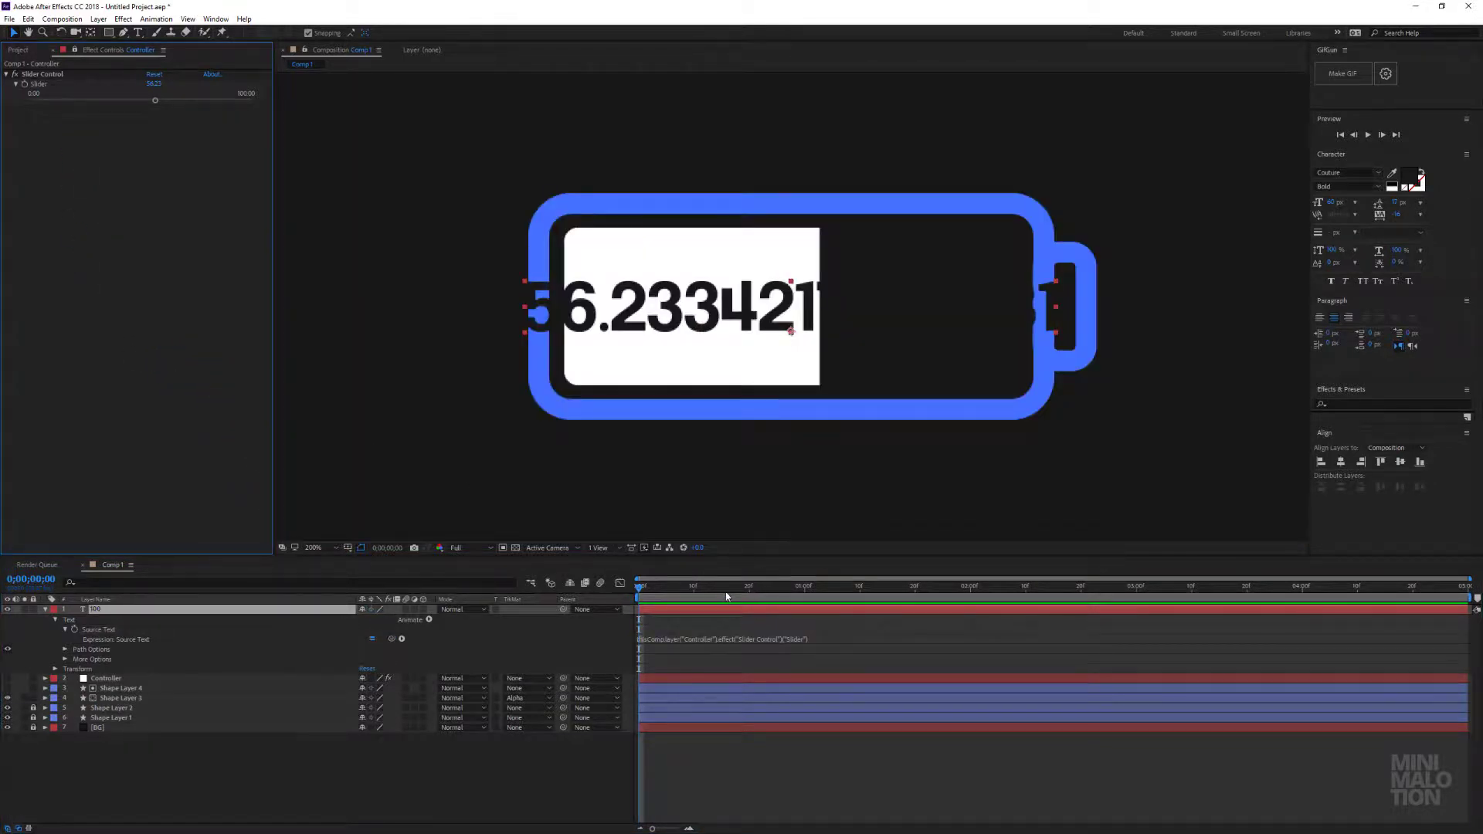
left_click_drag(722, 593, 693, 591)
left_click_drag(155, 101, 125, 100)
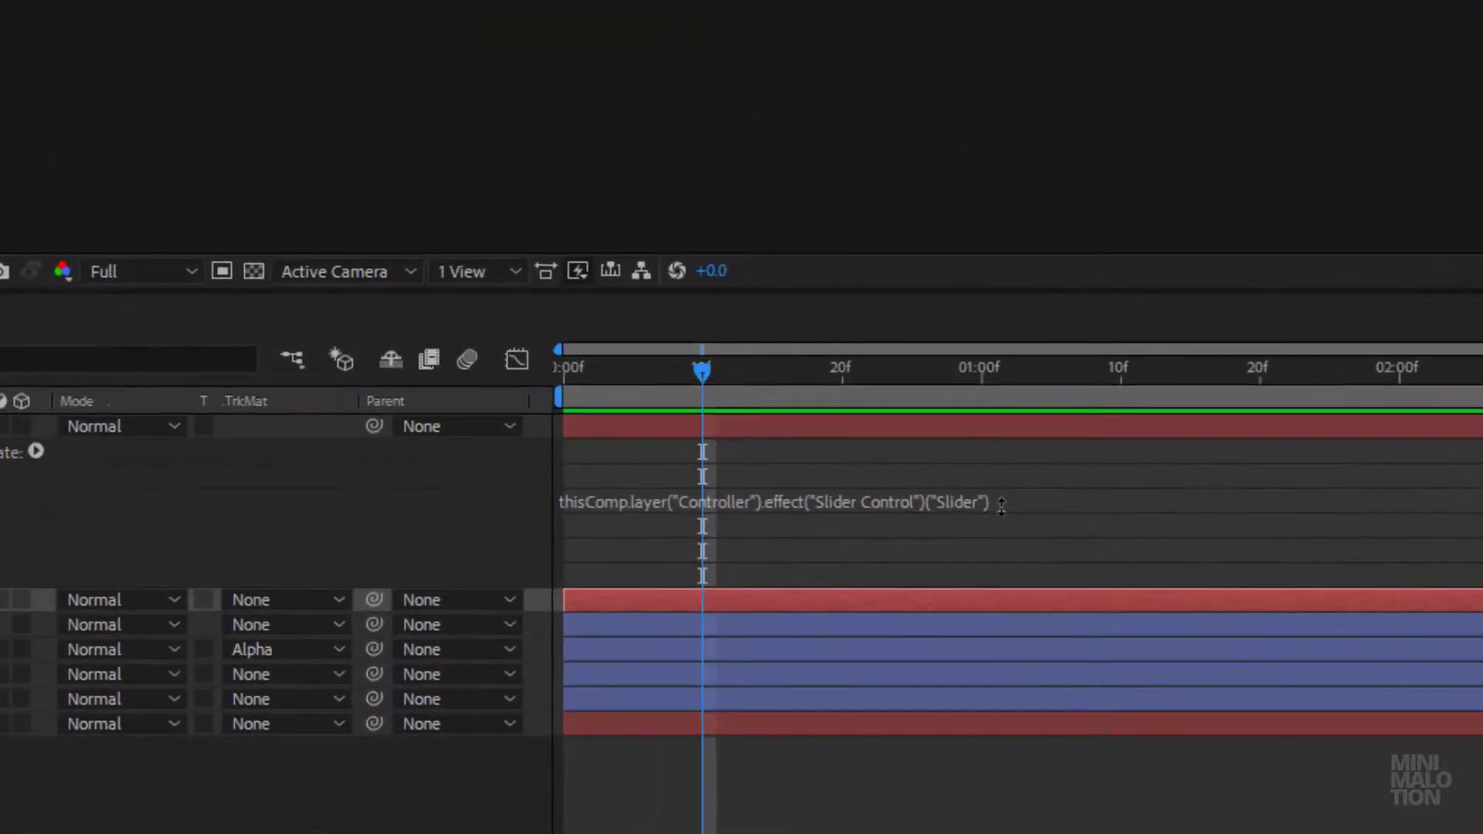
- Replace the Source Text expression with Math.round() around the Controller's Slider reference, and raise the slider to about 81
left_click(1003, 504)
left_click(1008, 504)
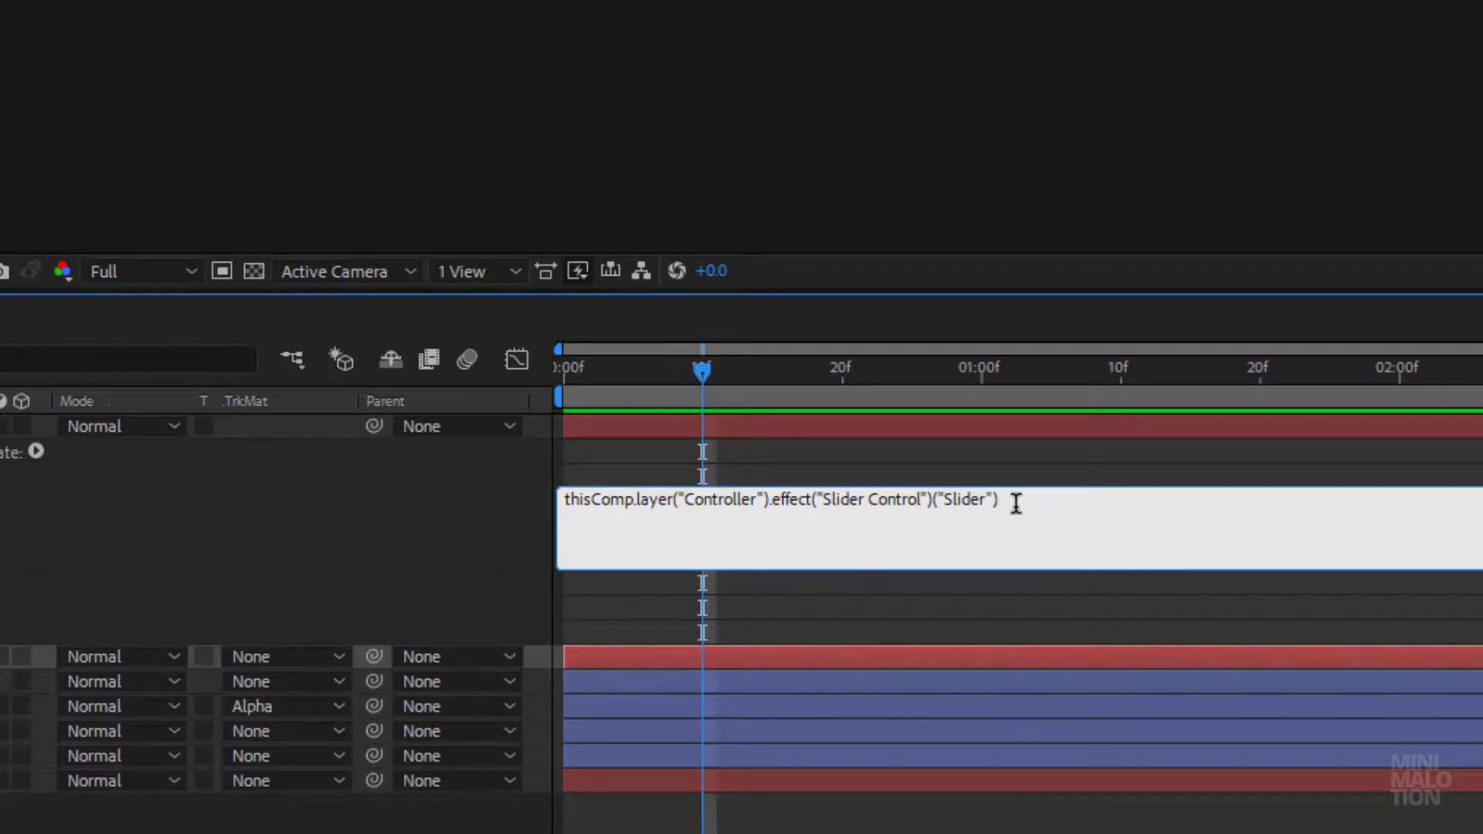
key("ctrl+a")
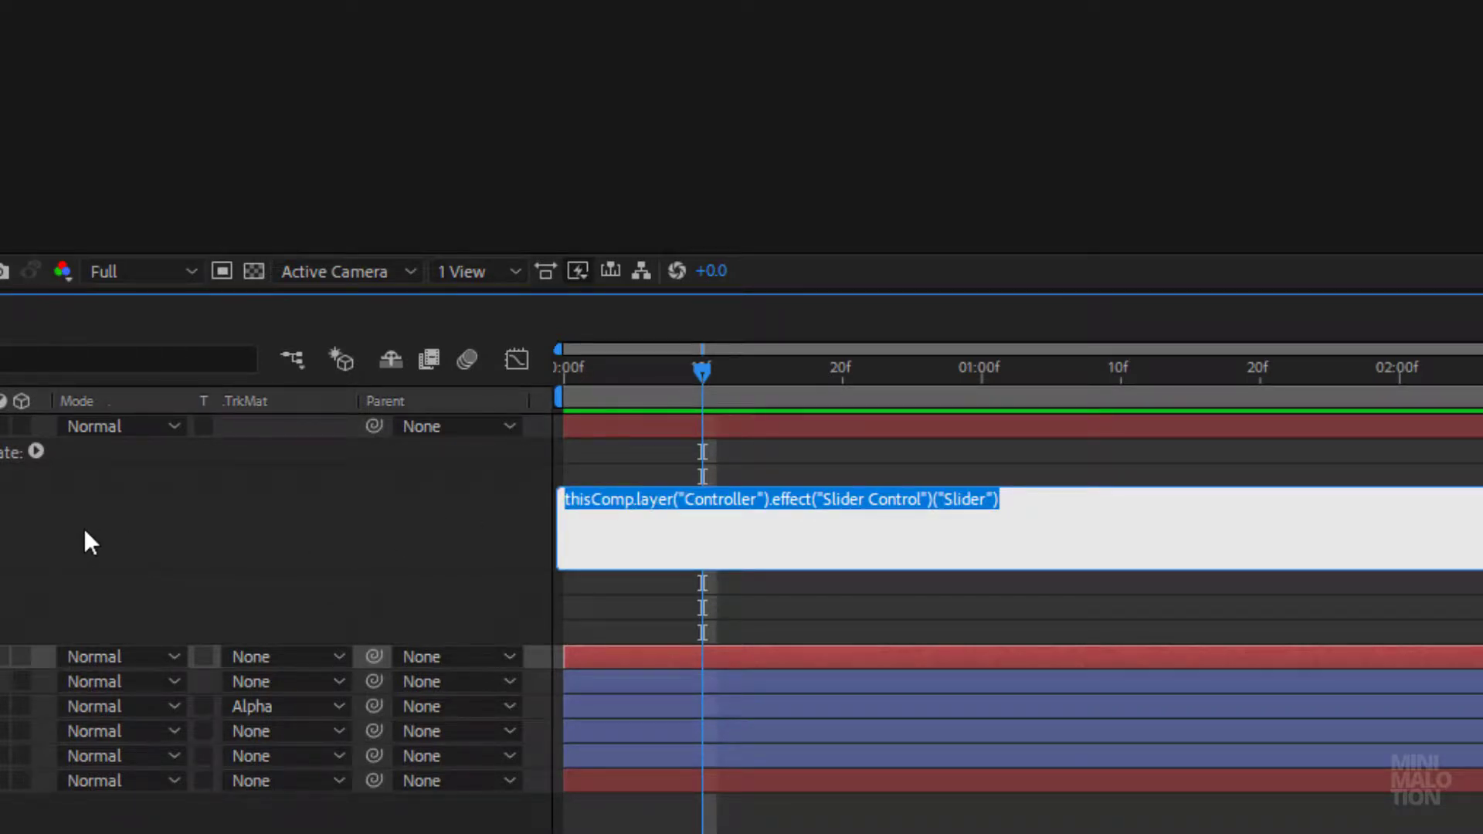
key("BackSpace")
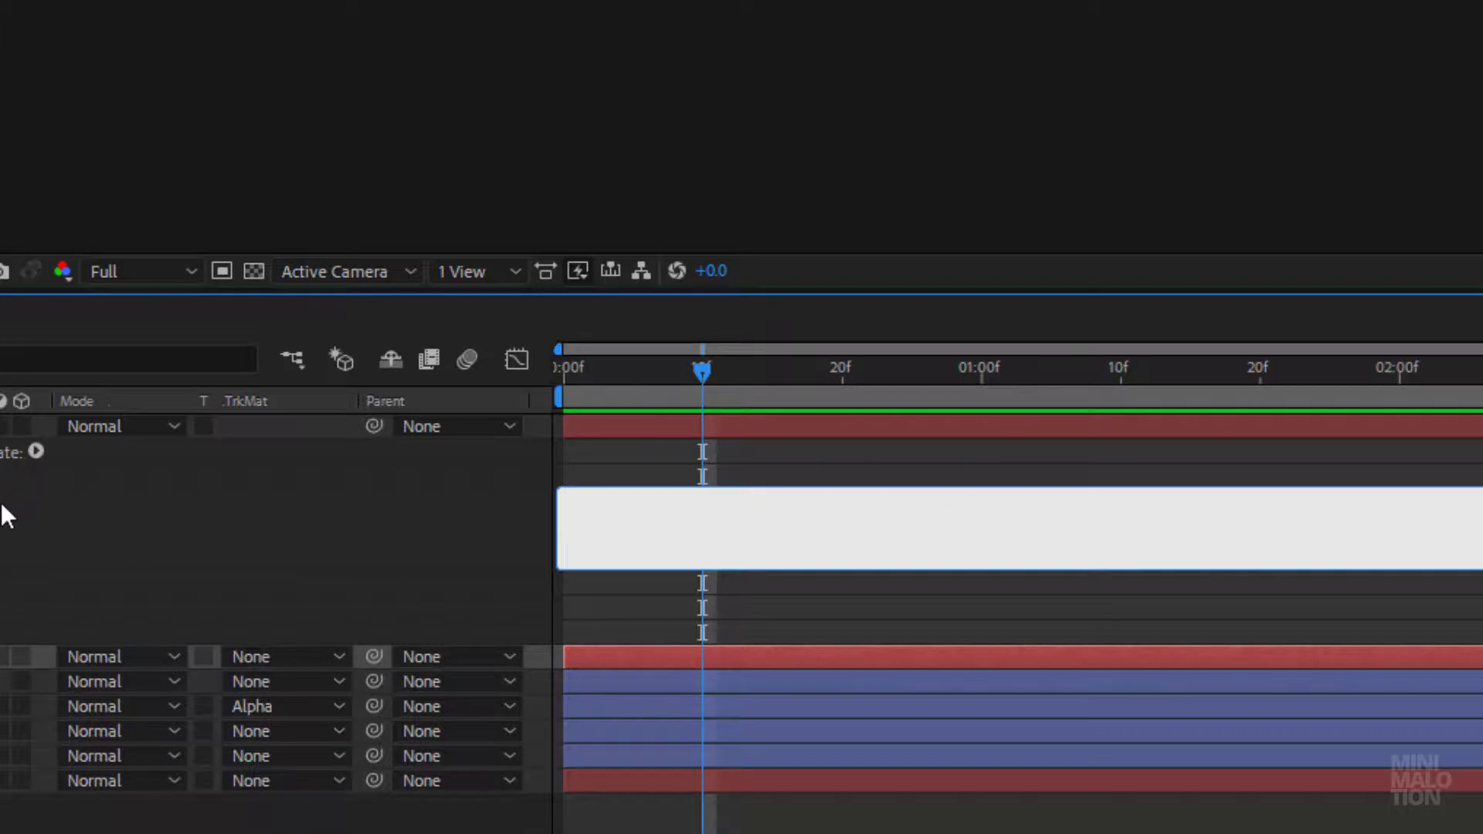
left_click(9, 473)
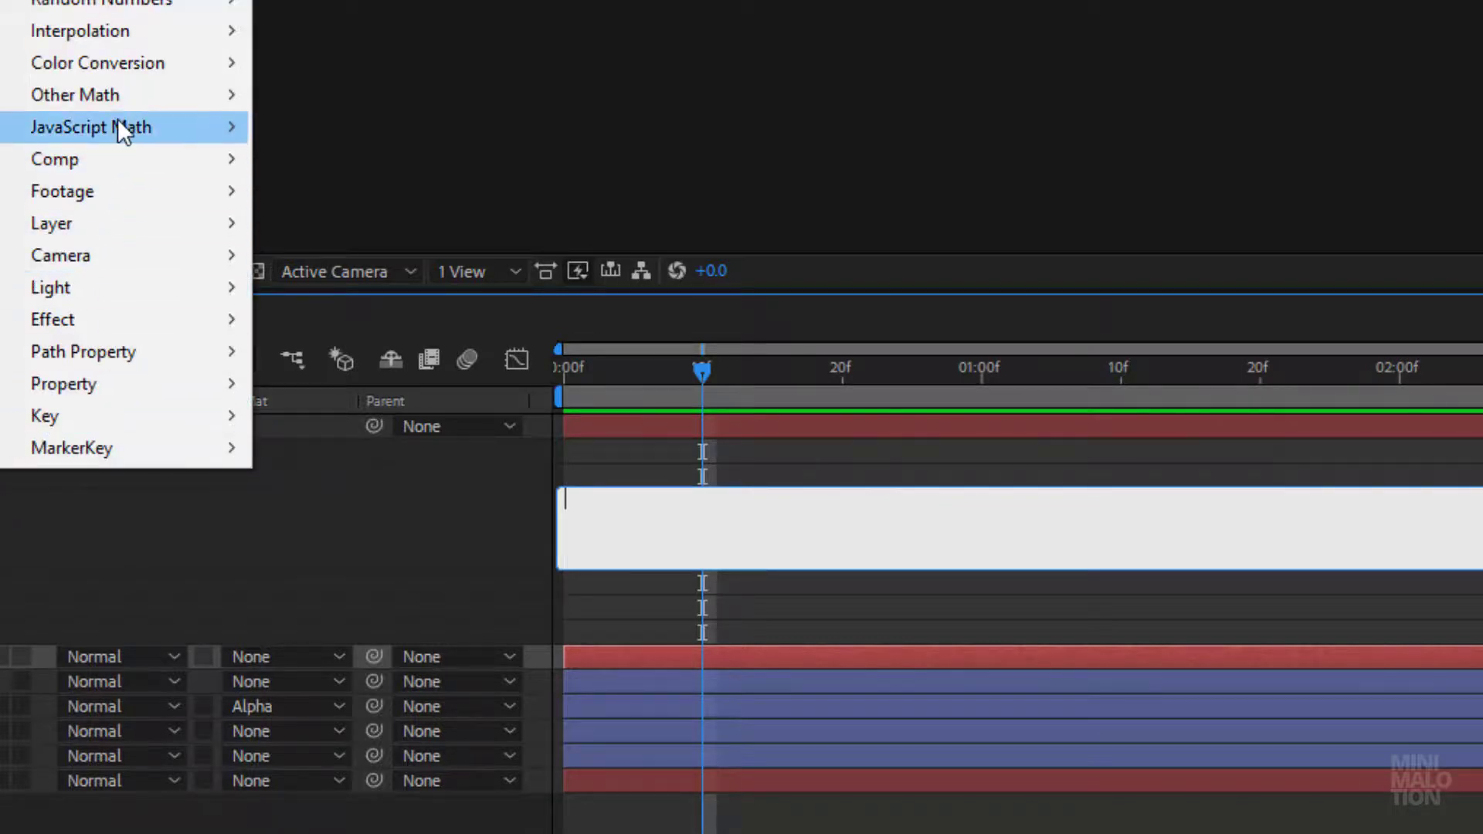
mouse_move(120, 128)
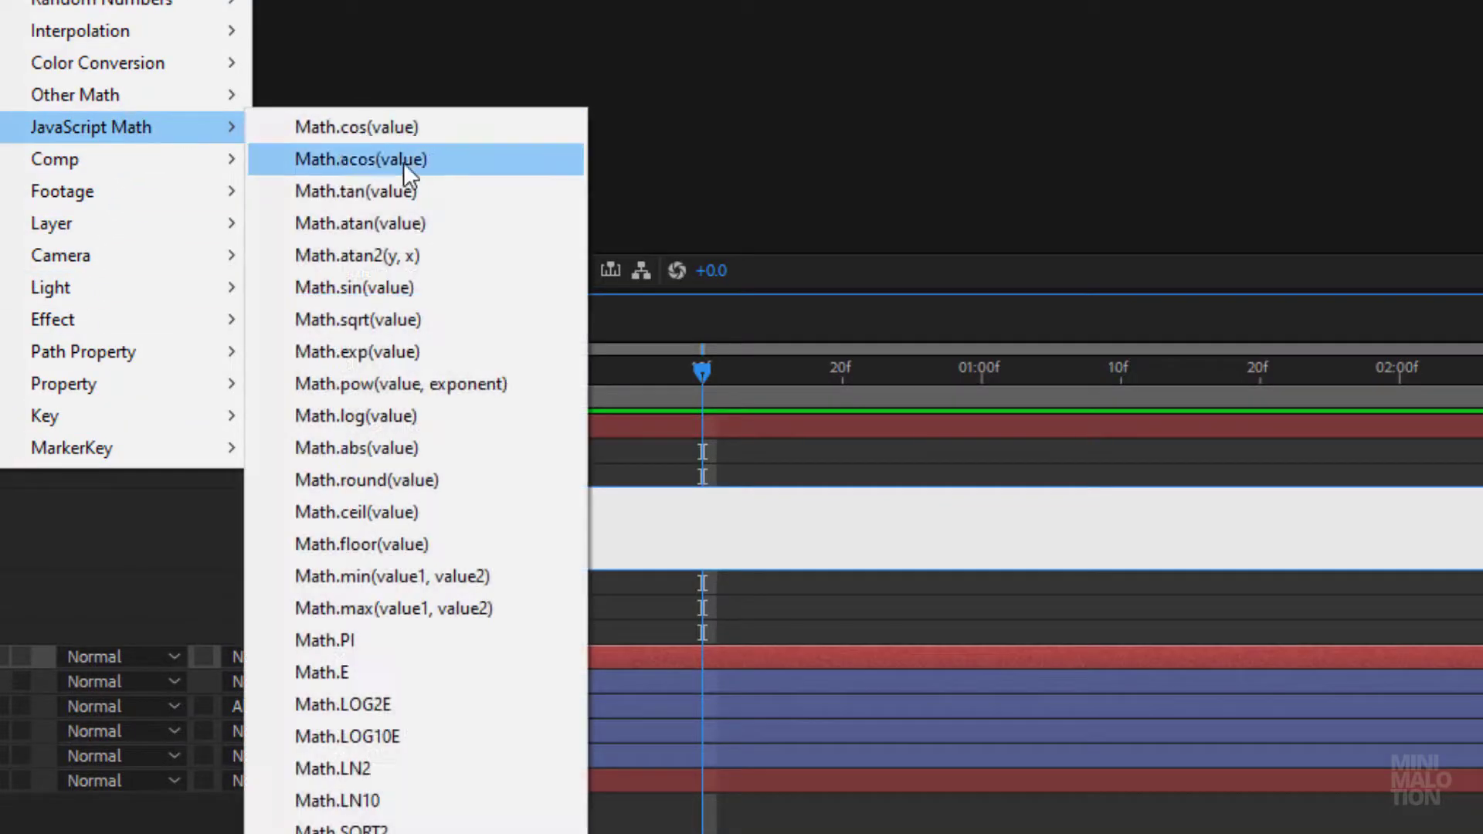
left_click(383, 478)
left_click_drag(692, 500, 651, 504)
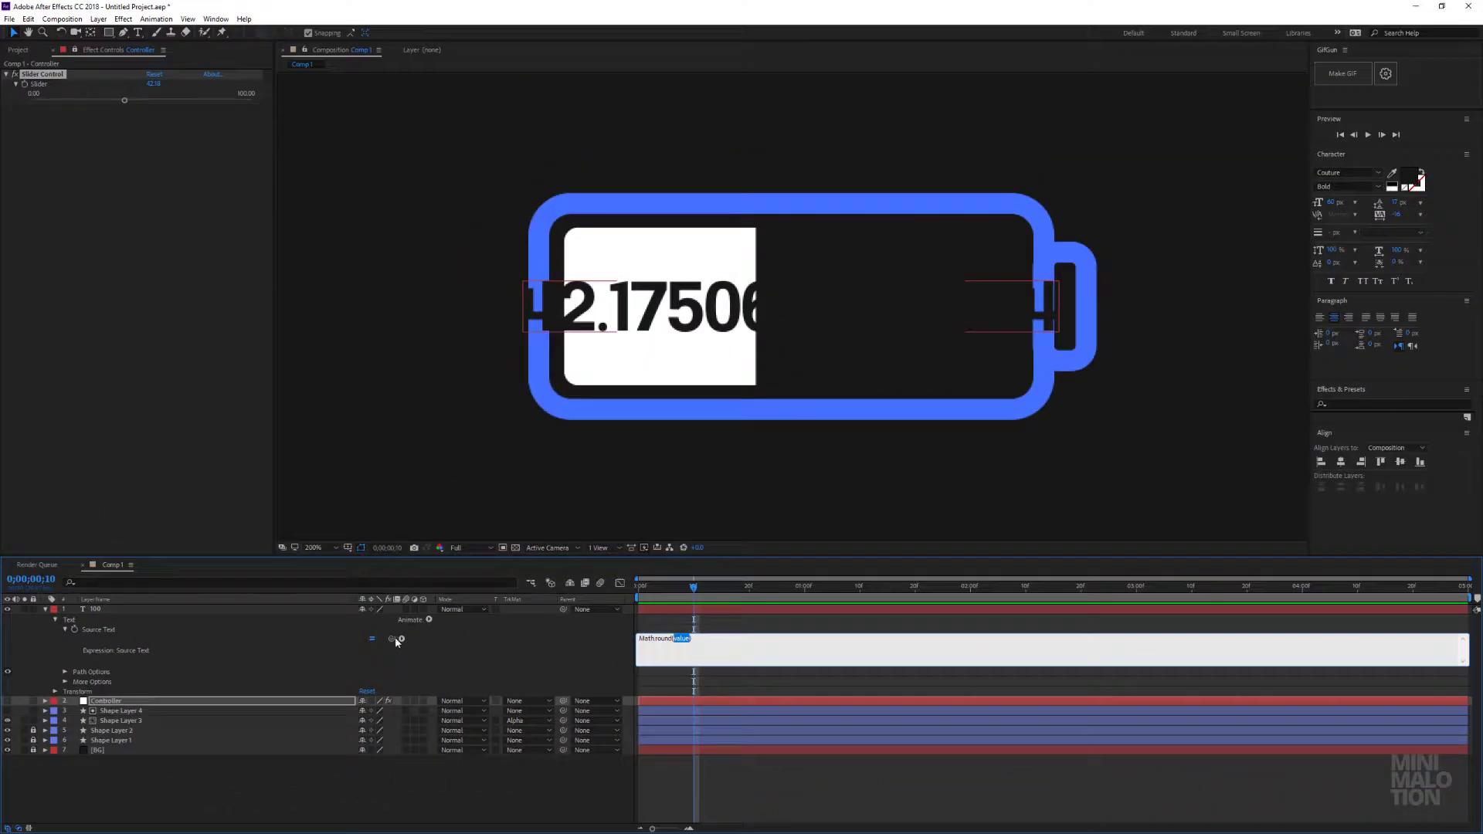
left_click_drag(396, 639, 39, 84)
left_click(195, 370)
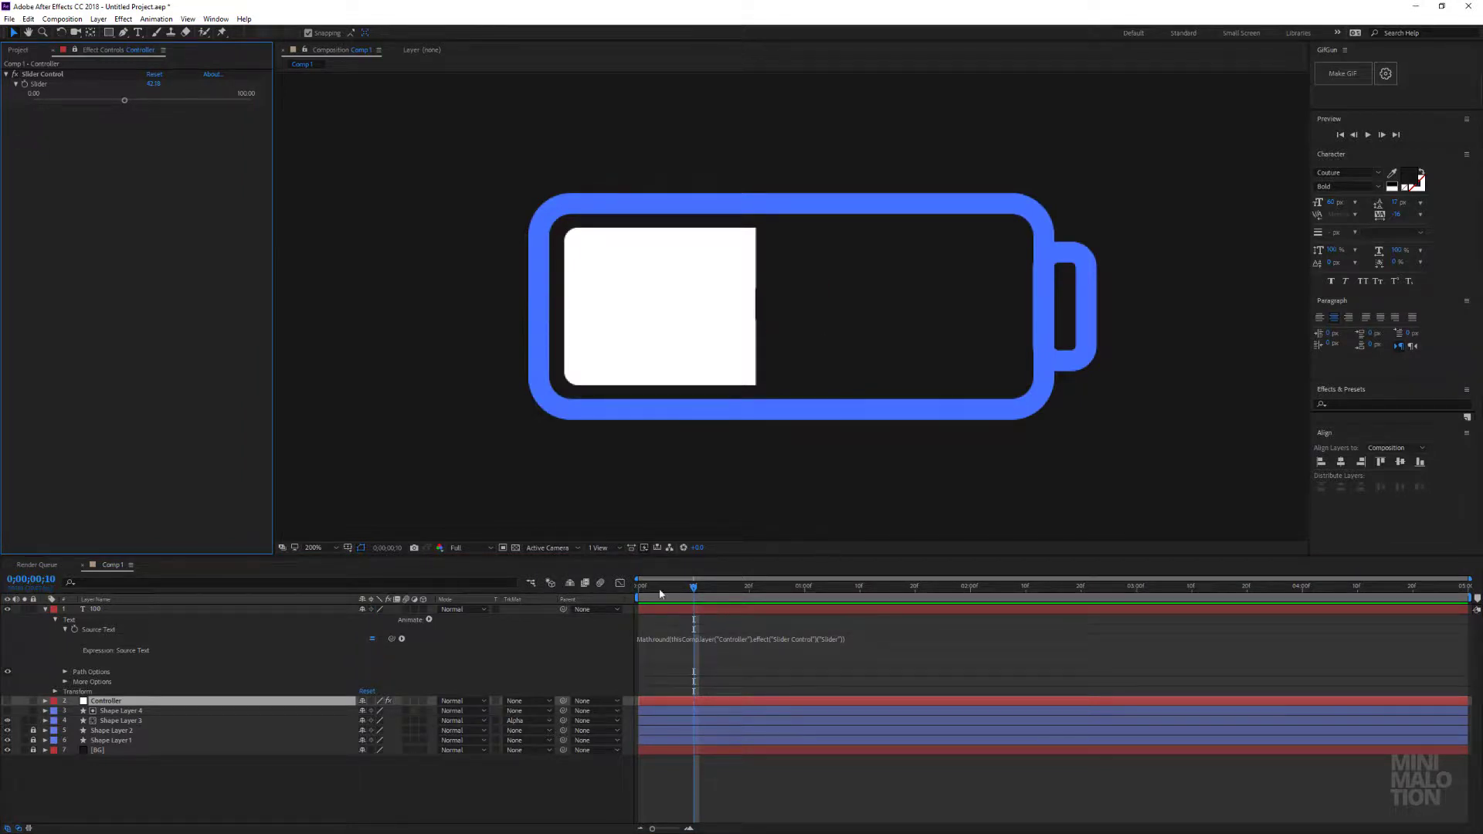
left_click_drag(142, 99, 215, 112)
- Append + "%" to the Source Text expression and test the slider, leaving it at about 74
left_click(872, 644)
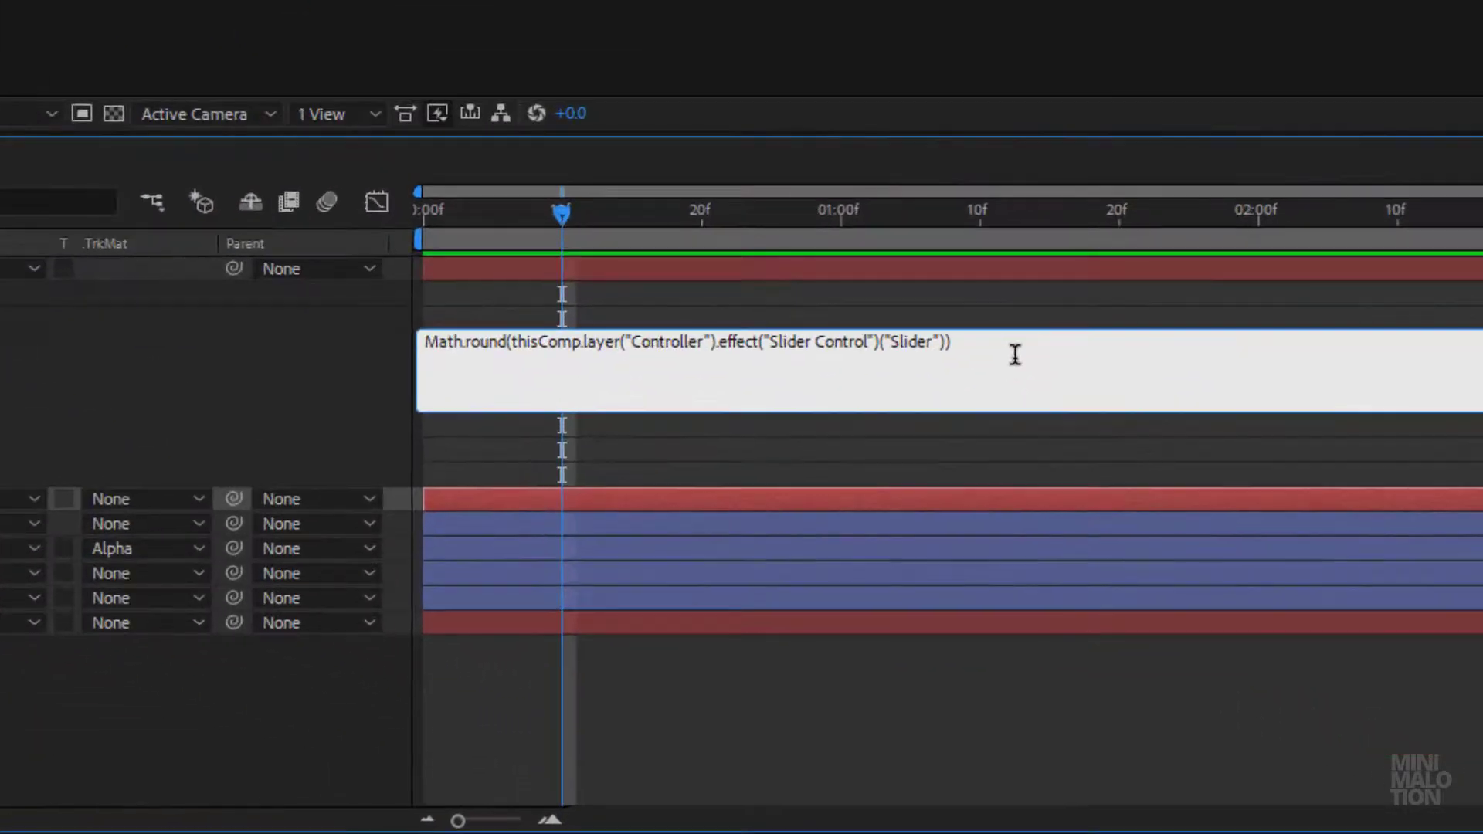
type("+ \"%\"")
left_click(1123, 306)
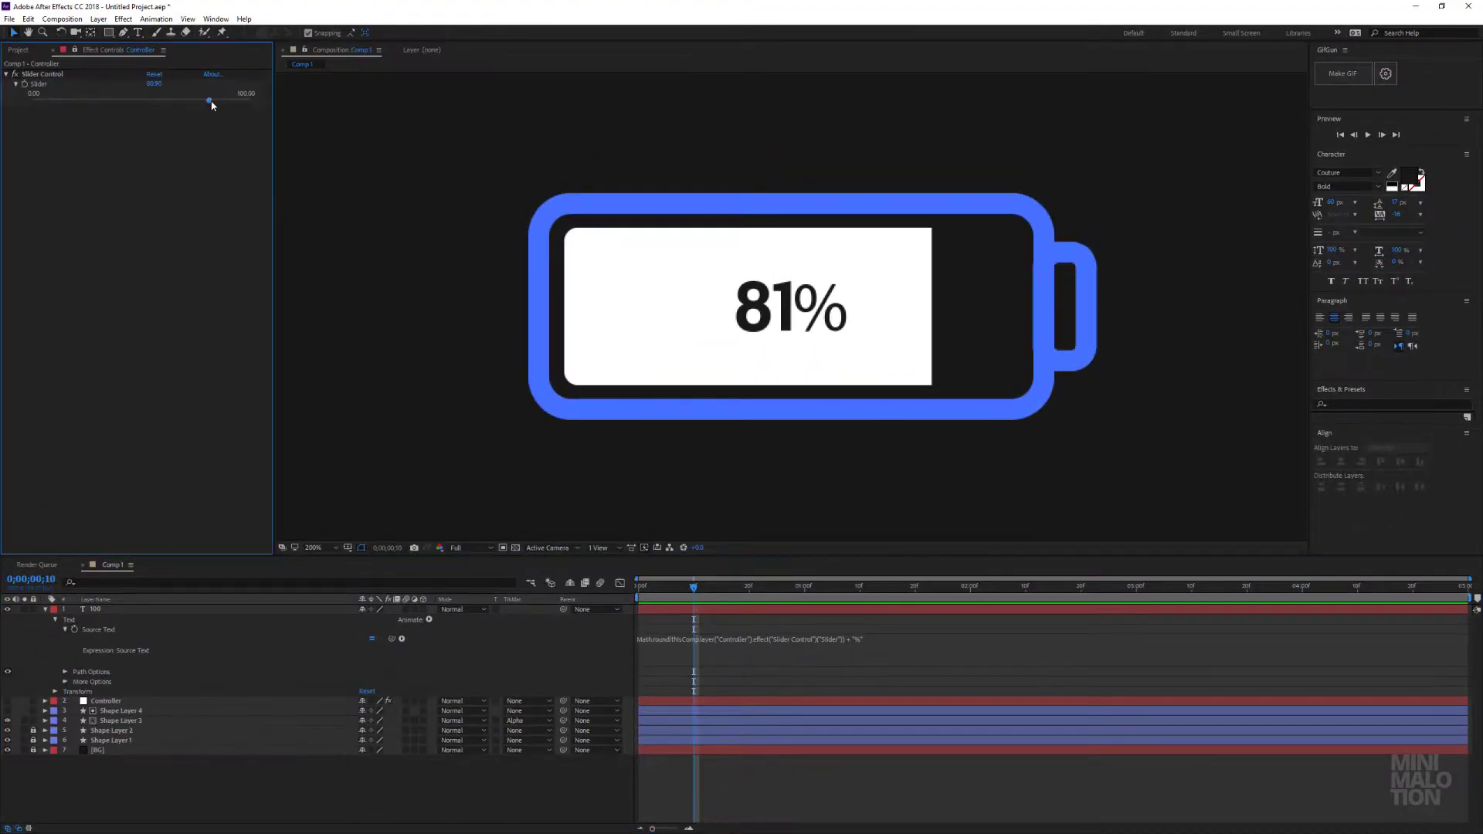
left_click_drag(212, 105, 116, 104)
left_click_drag(155, 116, 202, 161)
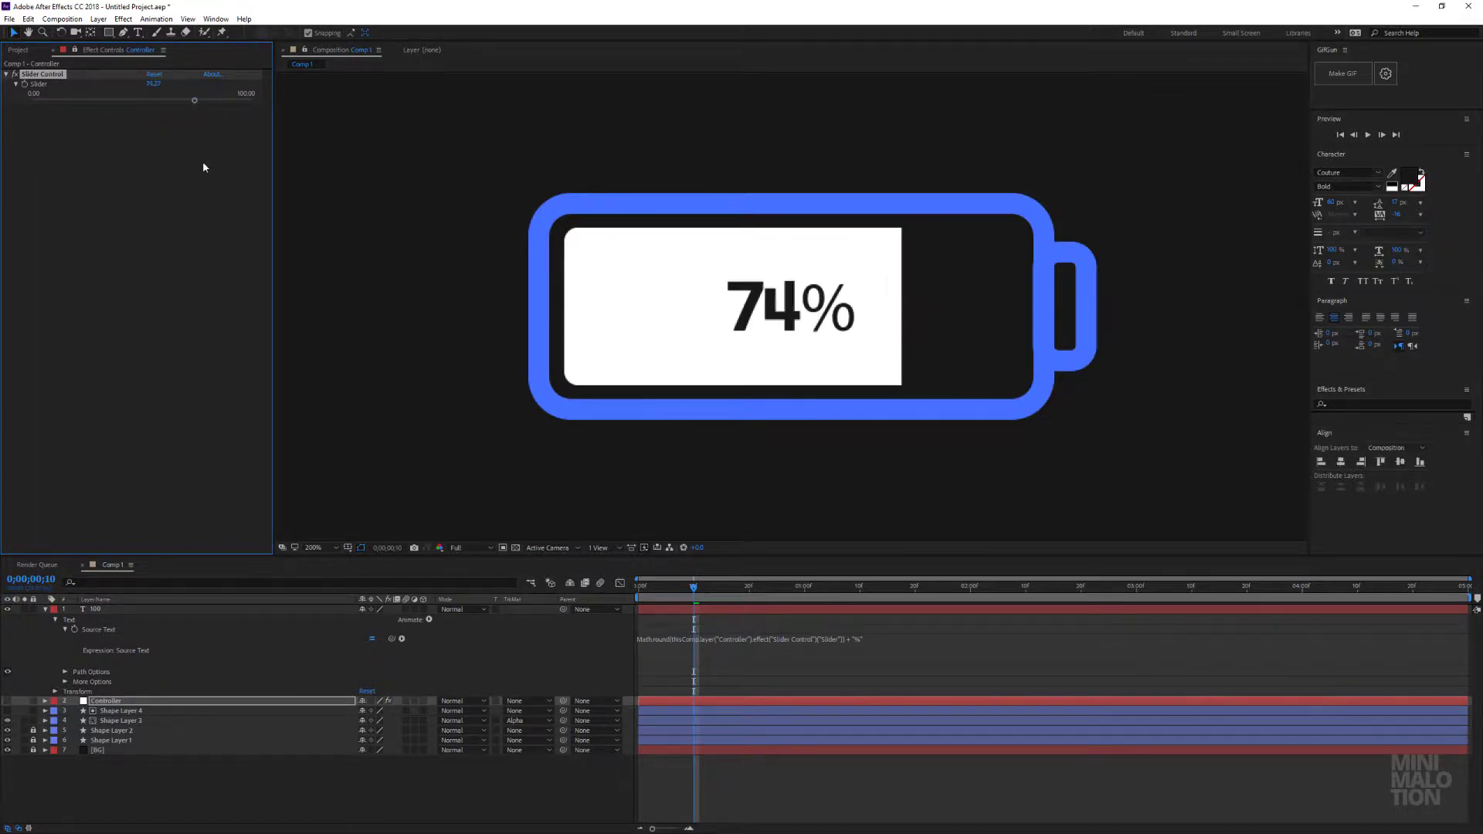
- Collapse the percentage text layer and move the Controller layer to the top of the layer stack
left_click(99, 611)
left_click(65, 630)
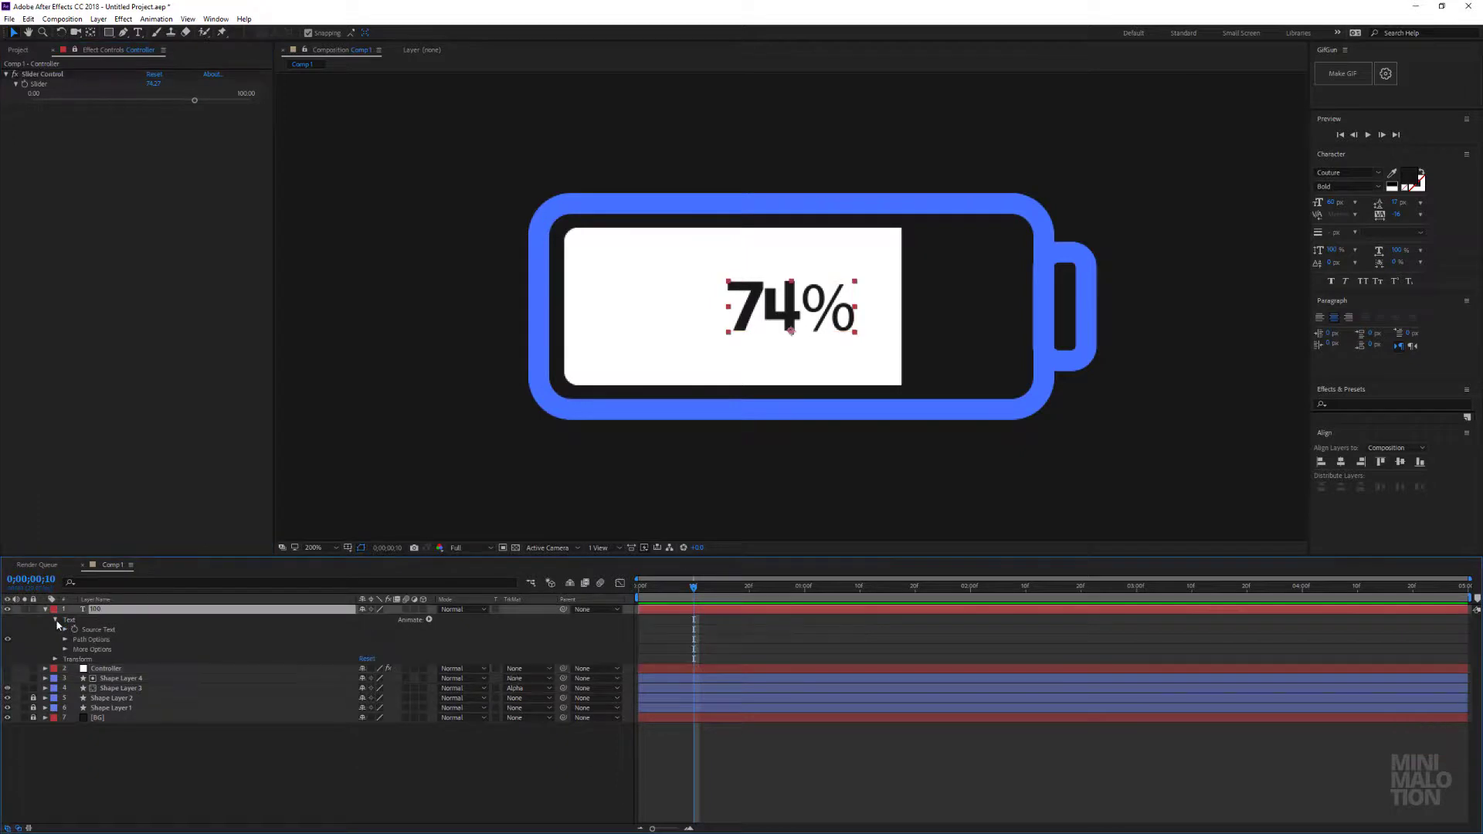
left_click(55, 619)
left_click(46, 610)
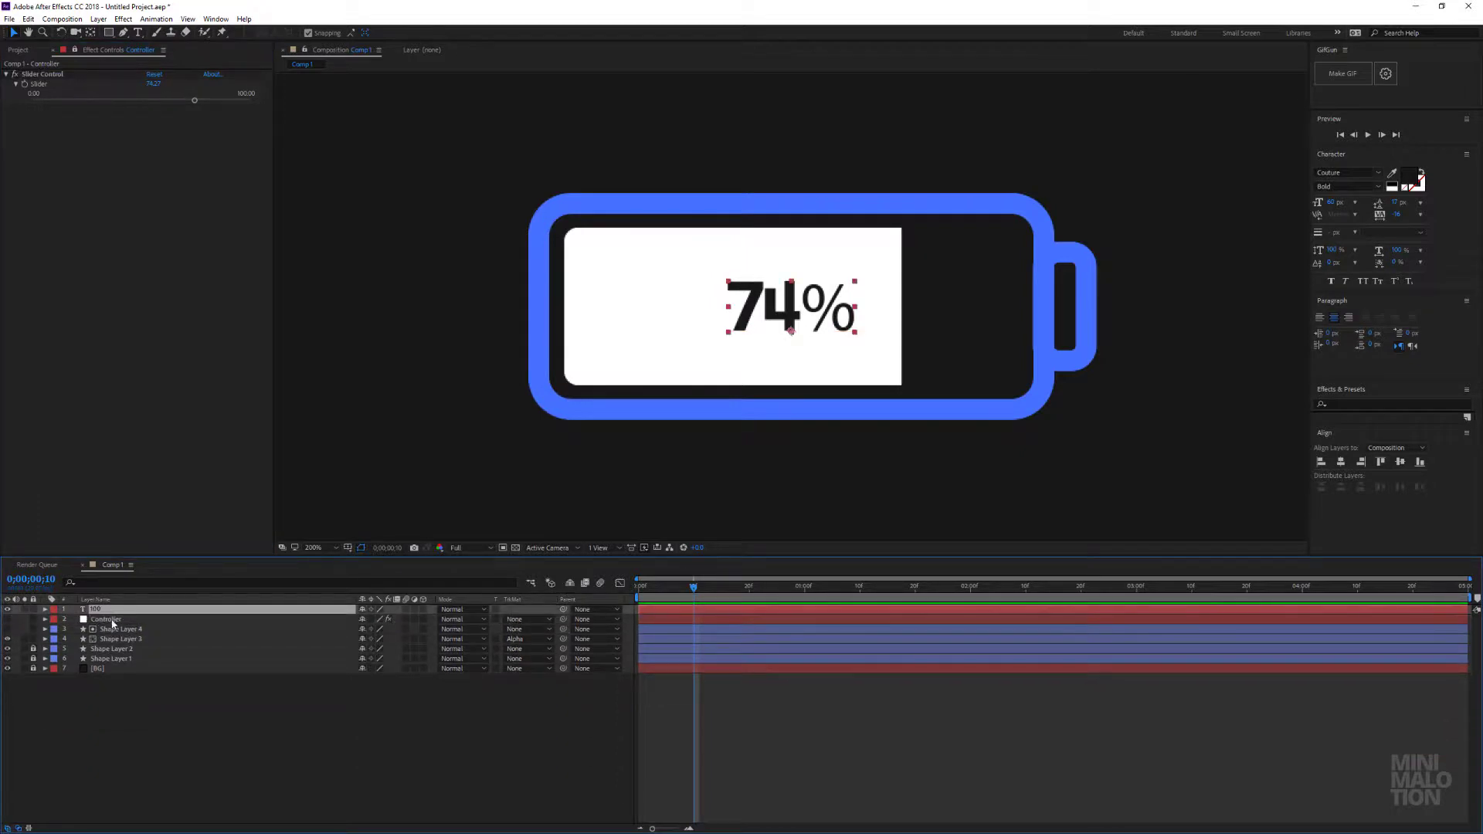
left_click_drag(112, 626, 106, 606)
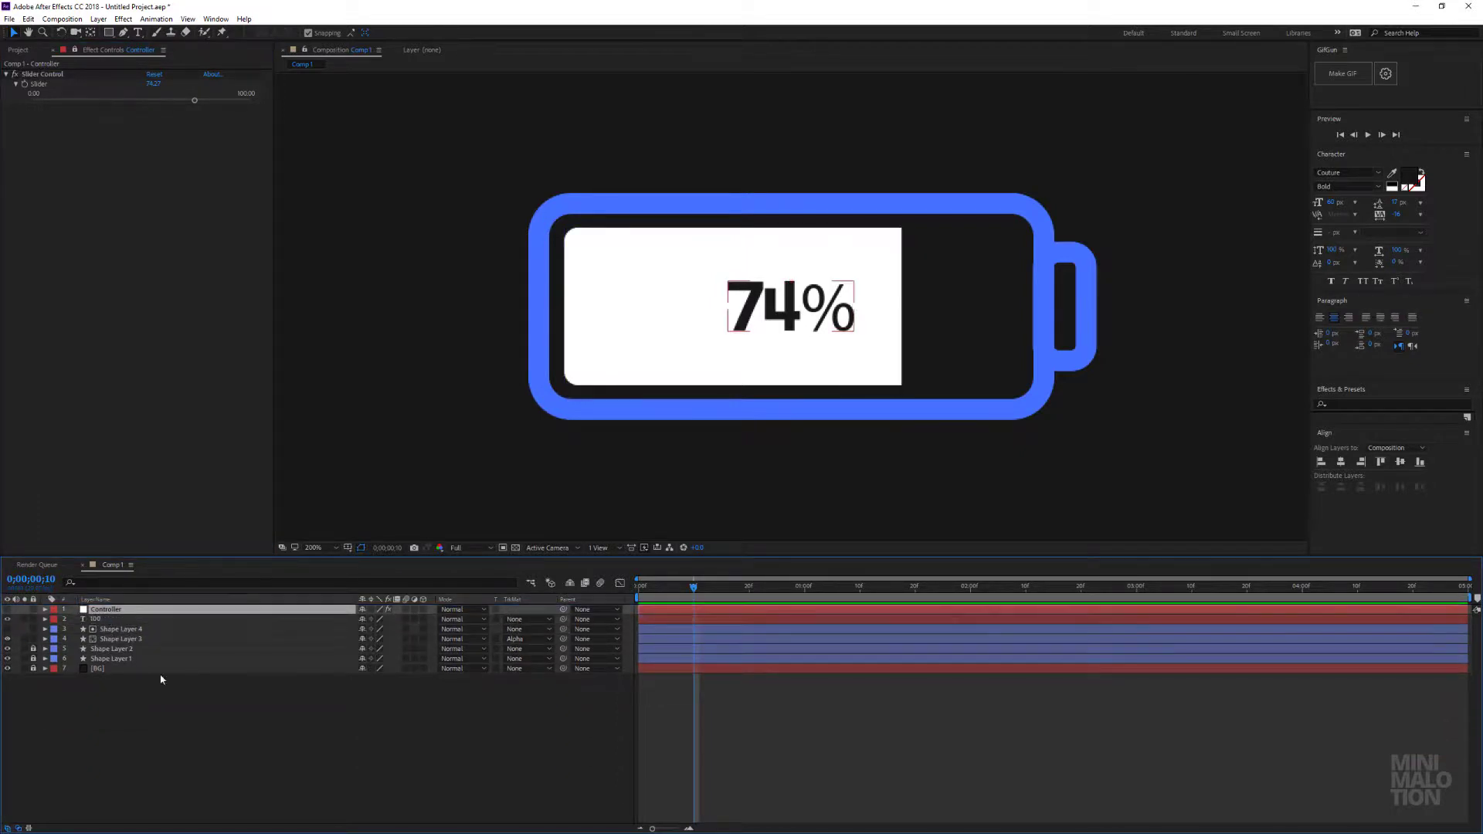
left_click(180, 712)
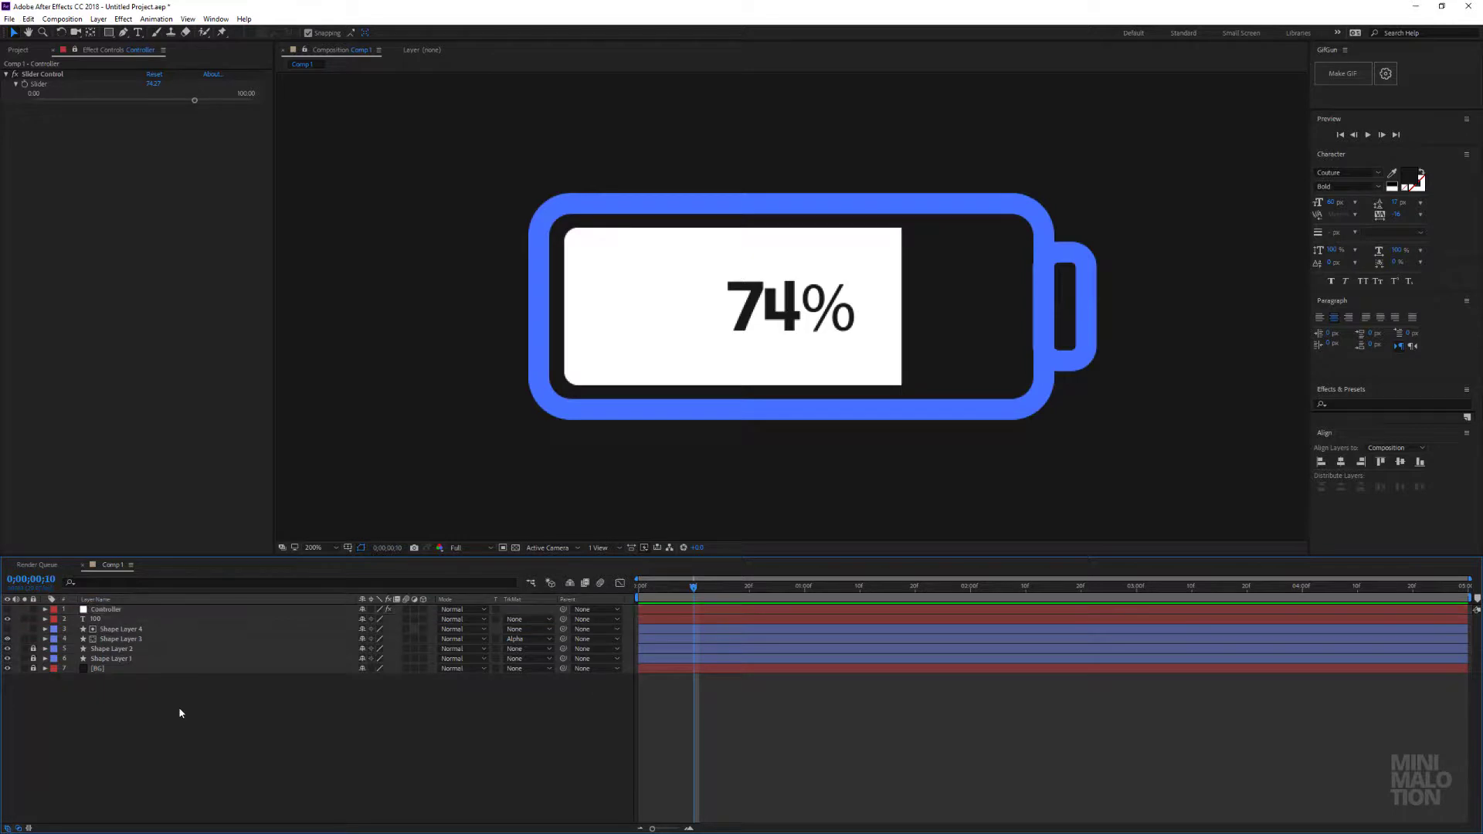
- Duplicate the hidden matte layer, Shape Layer 4, and place the copy directly above the percentage text layer
left_click(114, 633)
key("ctrl+d")
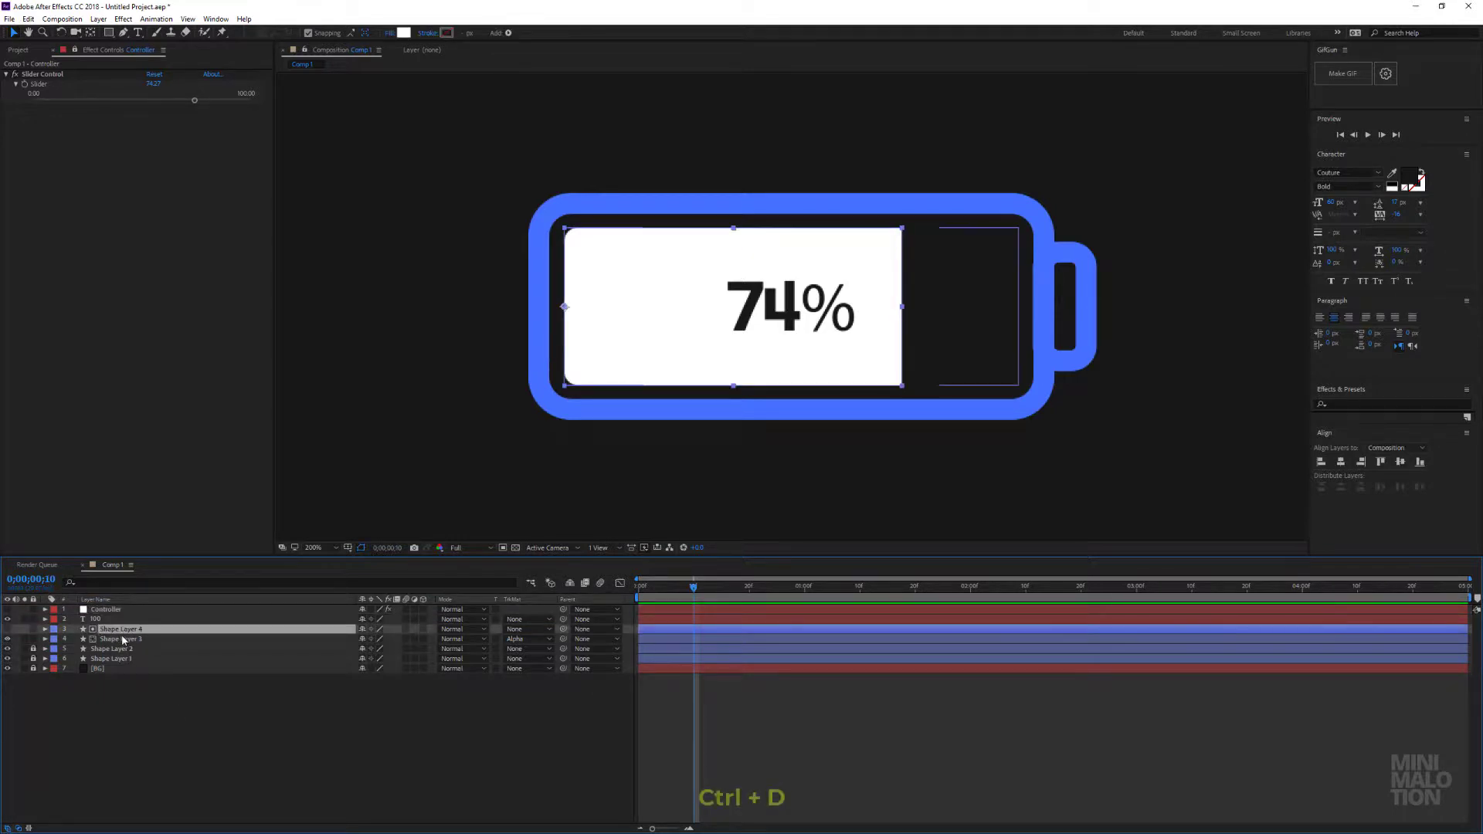
left_click_drag(99, 619, 93, 631)
left_click(108, 618)
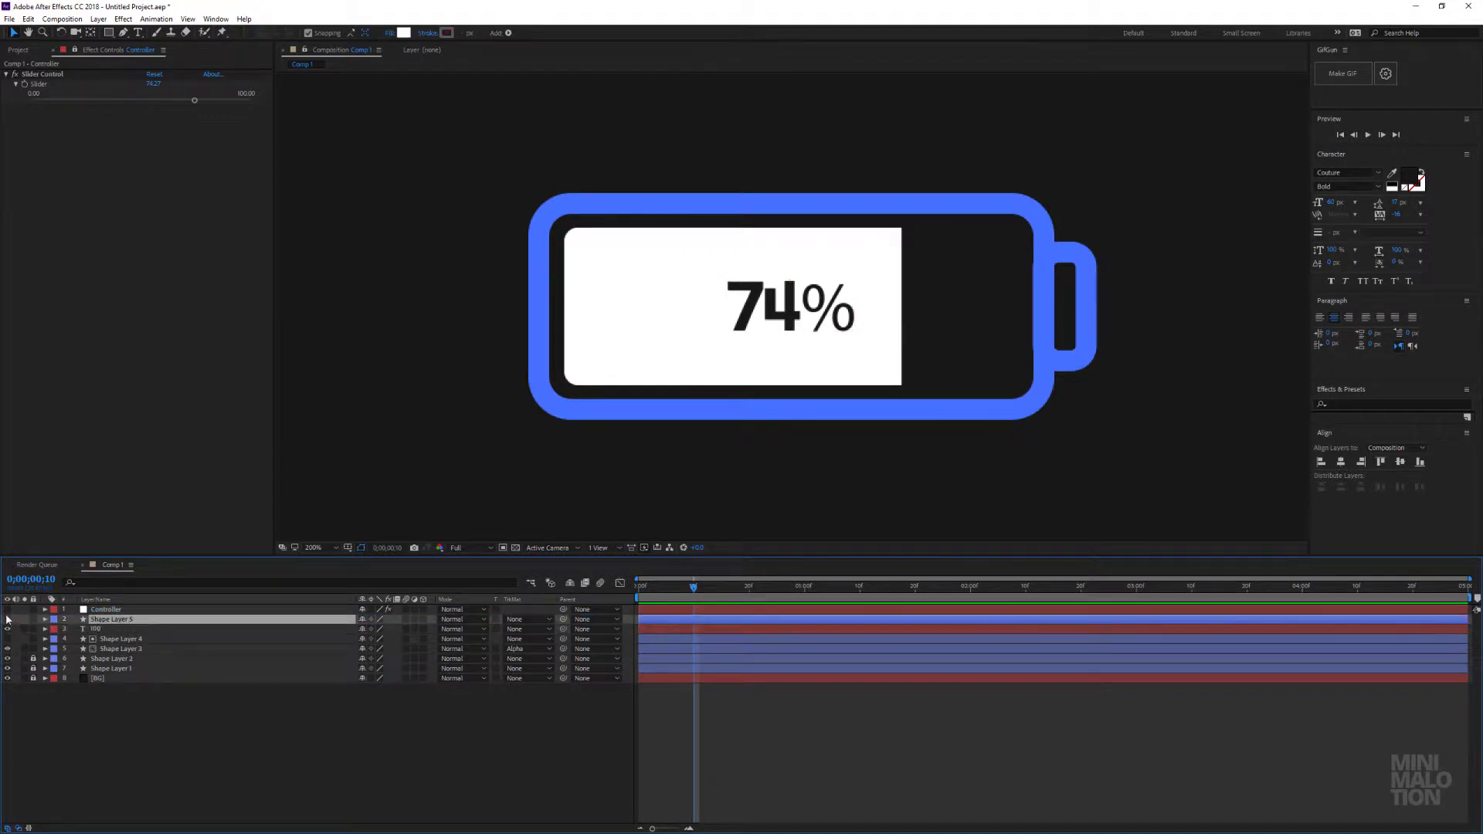
- Set the percentage text layer's track matte to Alpha Matte, using the duplicated shape above it
left_click(119, 630)
left_click(512, 630)
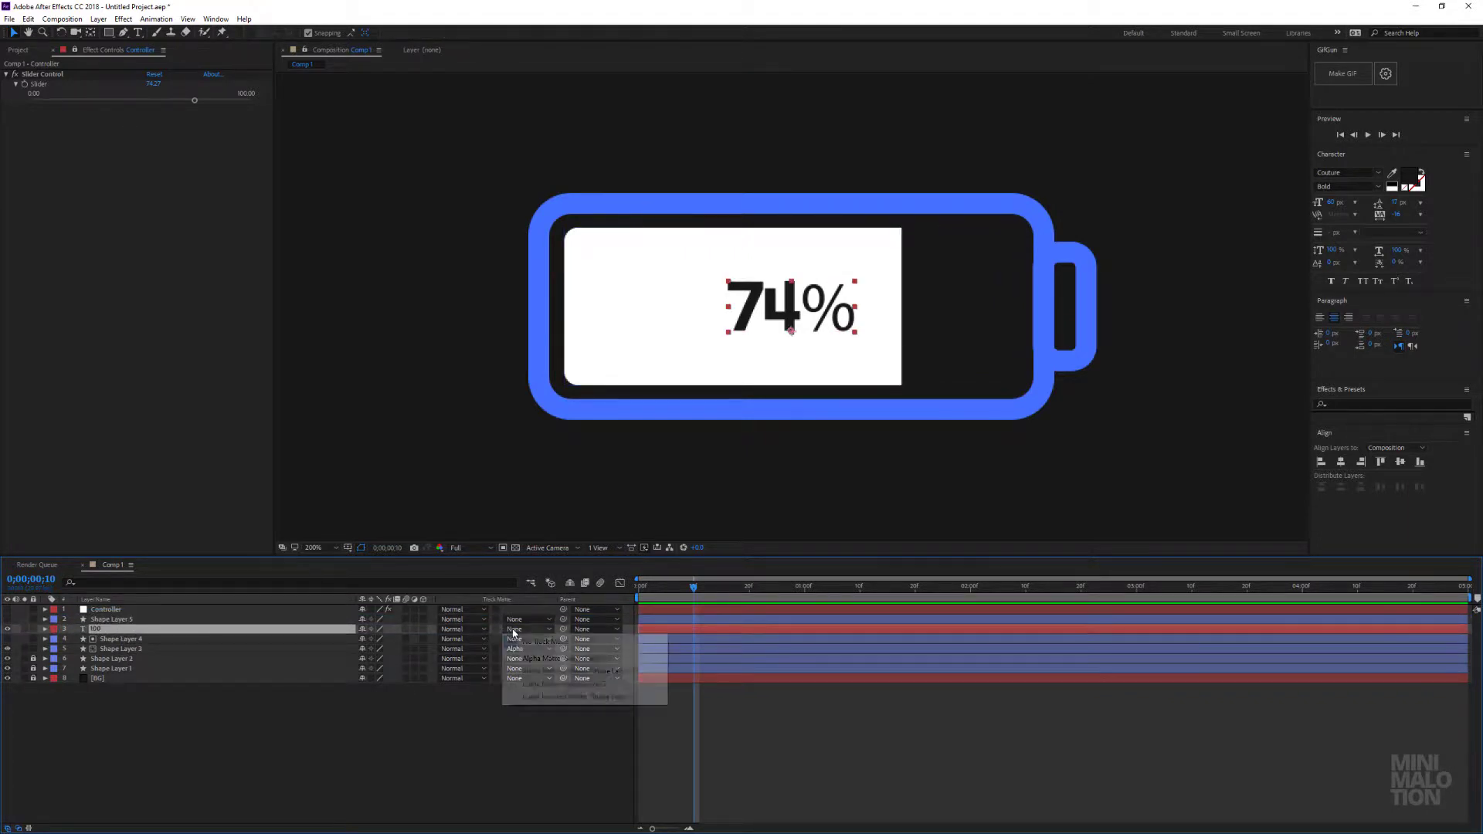
left_click(541, 661)
left_click(495, 741)
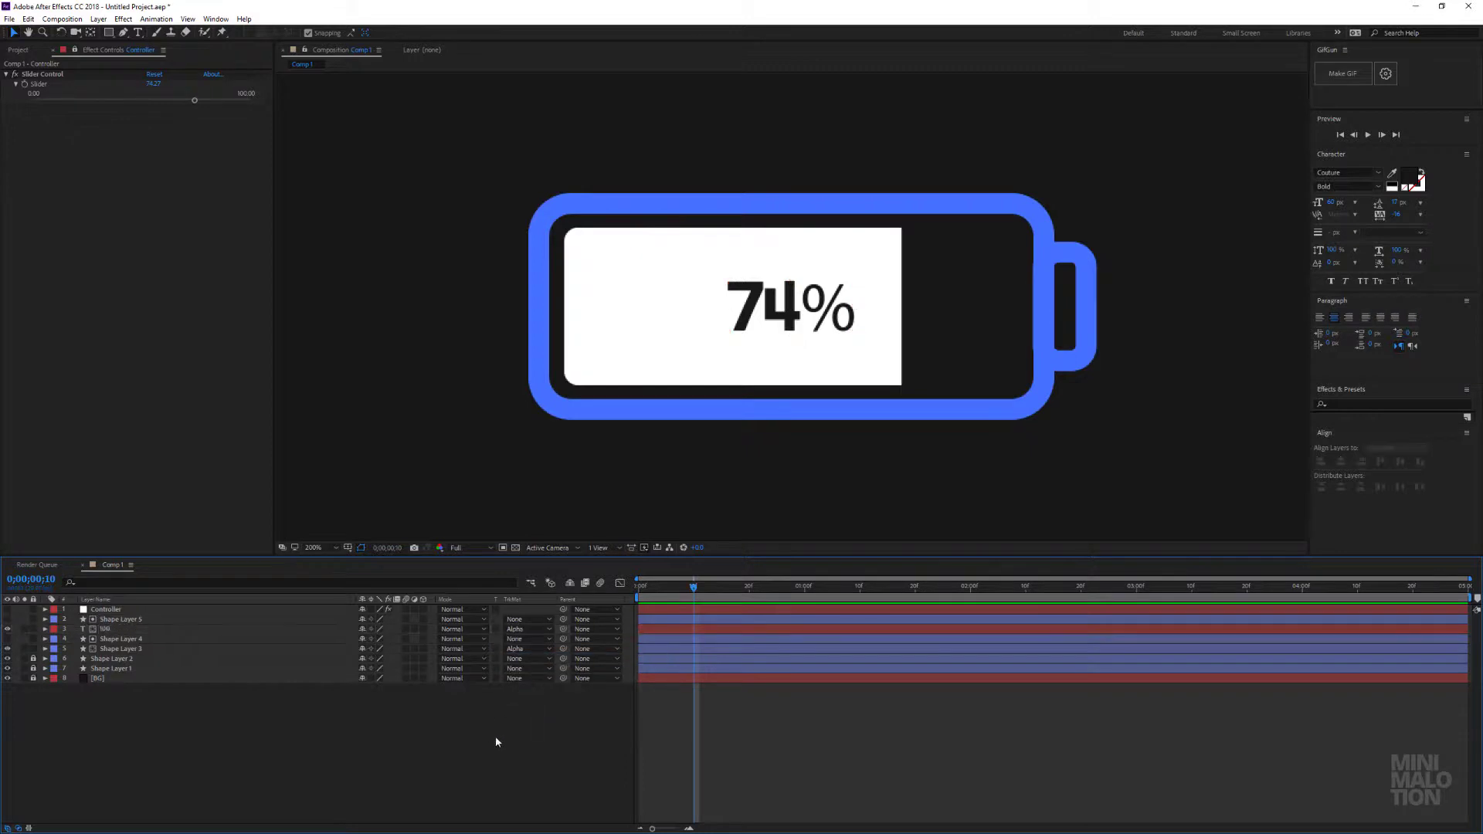
- Duplicate the percentage text layer together with its matte shape layer
left_click(95, 630)
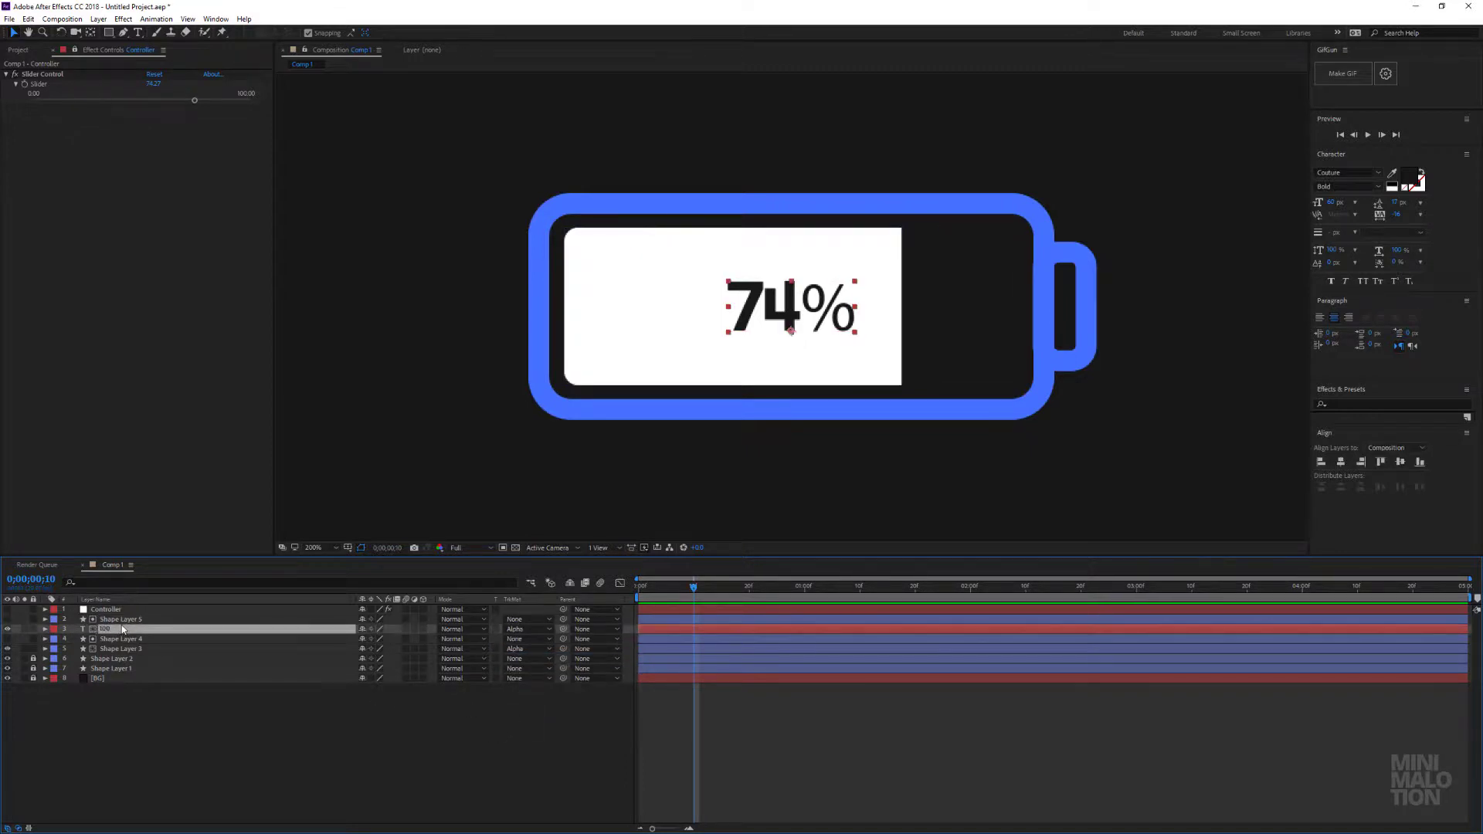
left_click(120, 620, "shift")
key("ctrl+d")
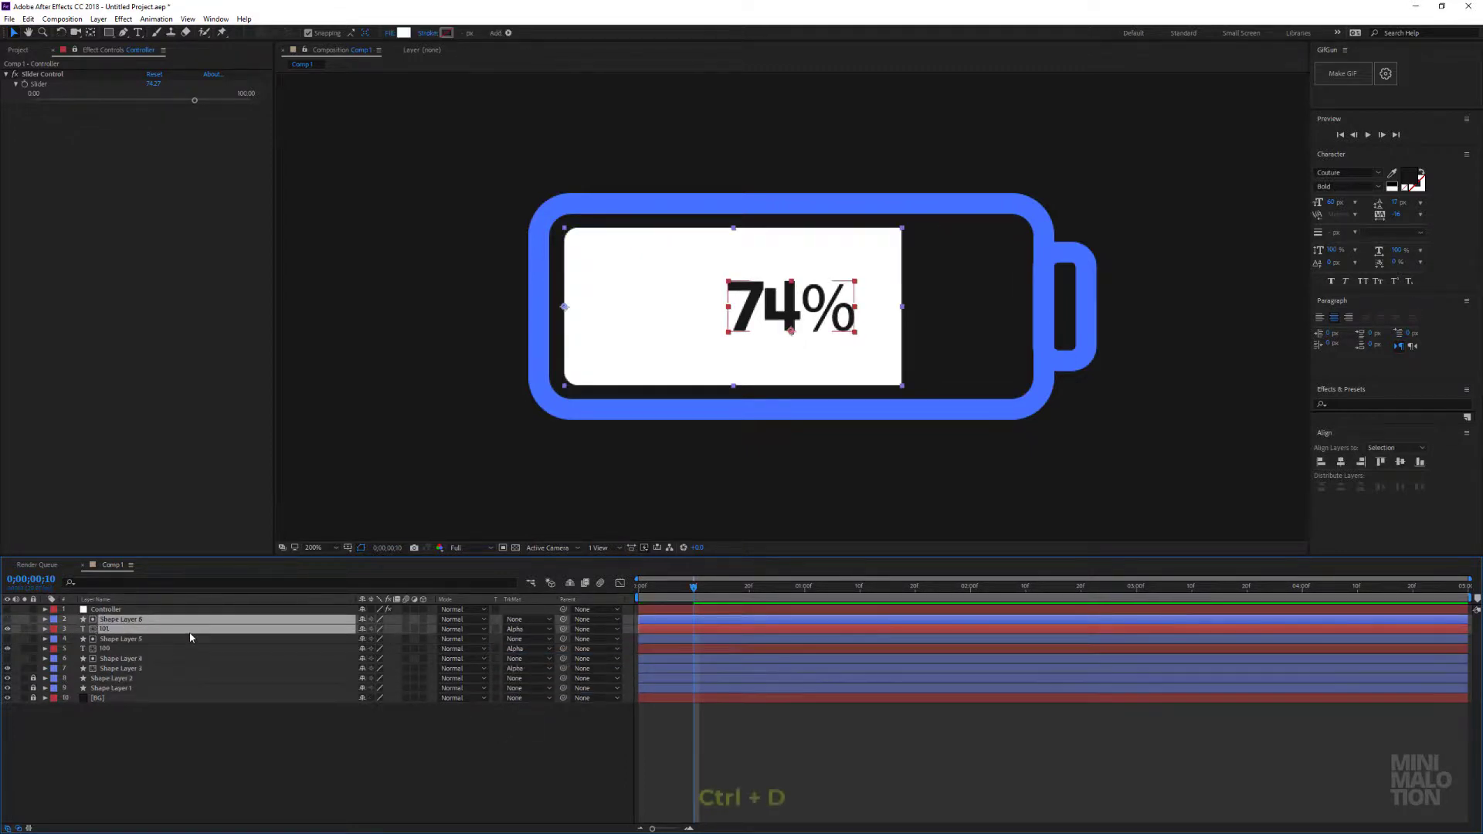
- Set the upper percentage text layer's track matte to Alpha Inverted Matte using Shape Layer 6
left_click(123, 640)
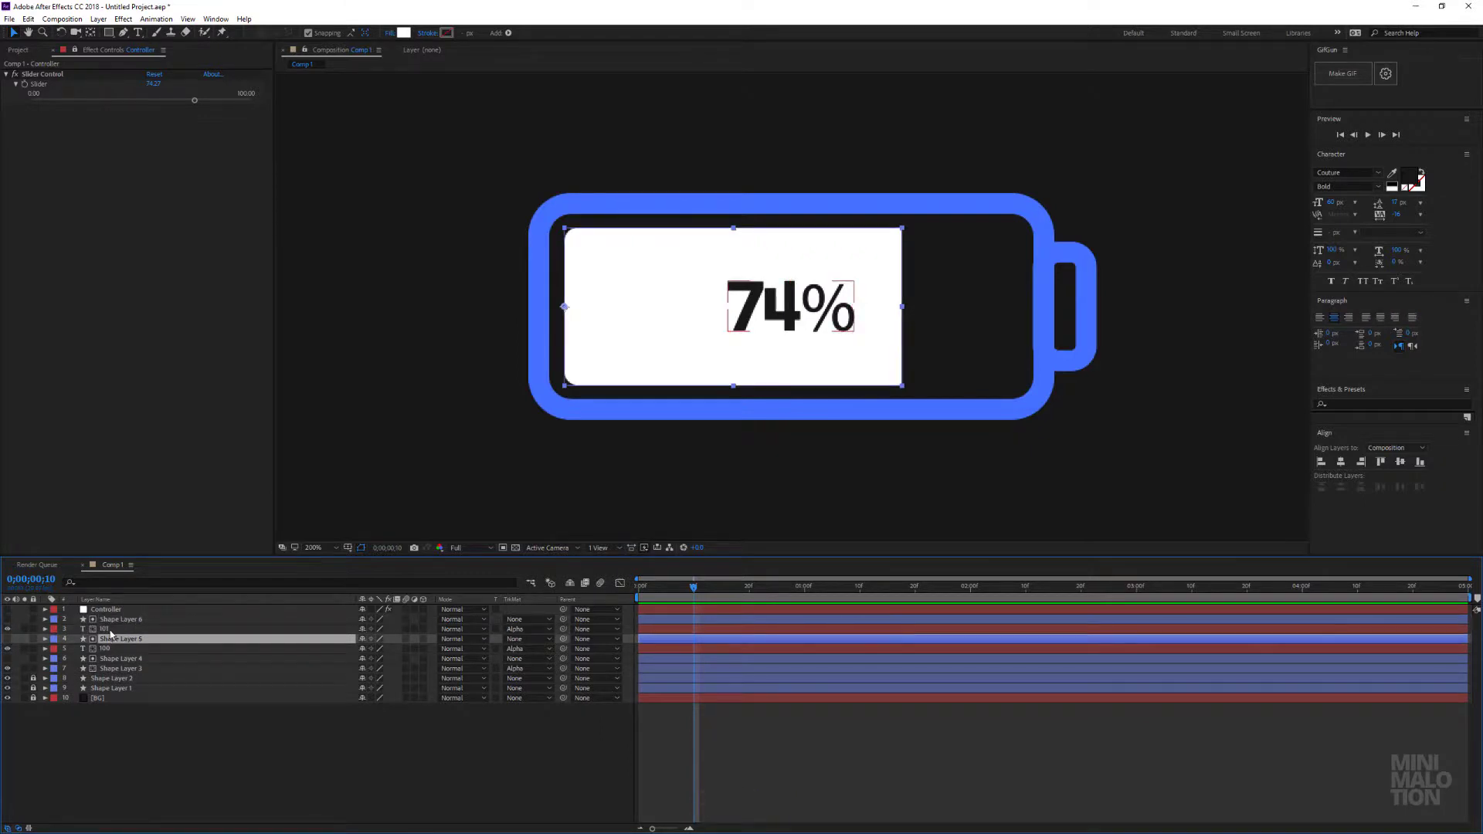
left_click(110, 629)
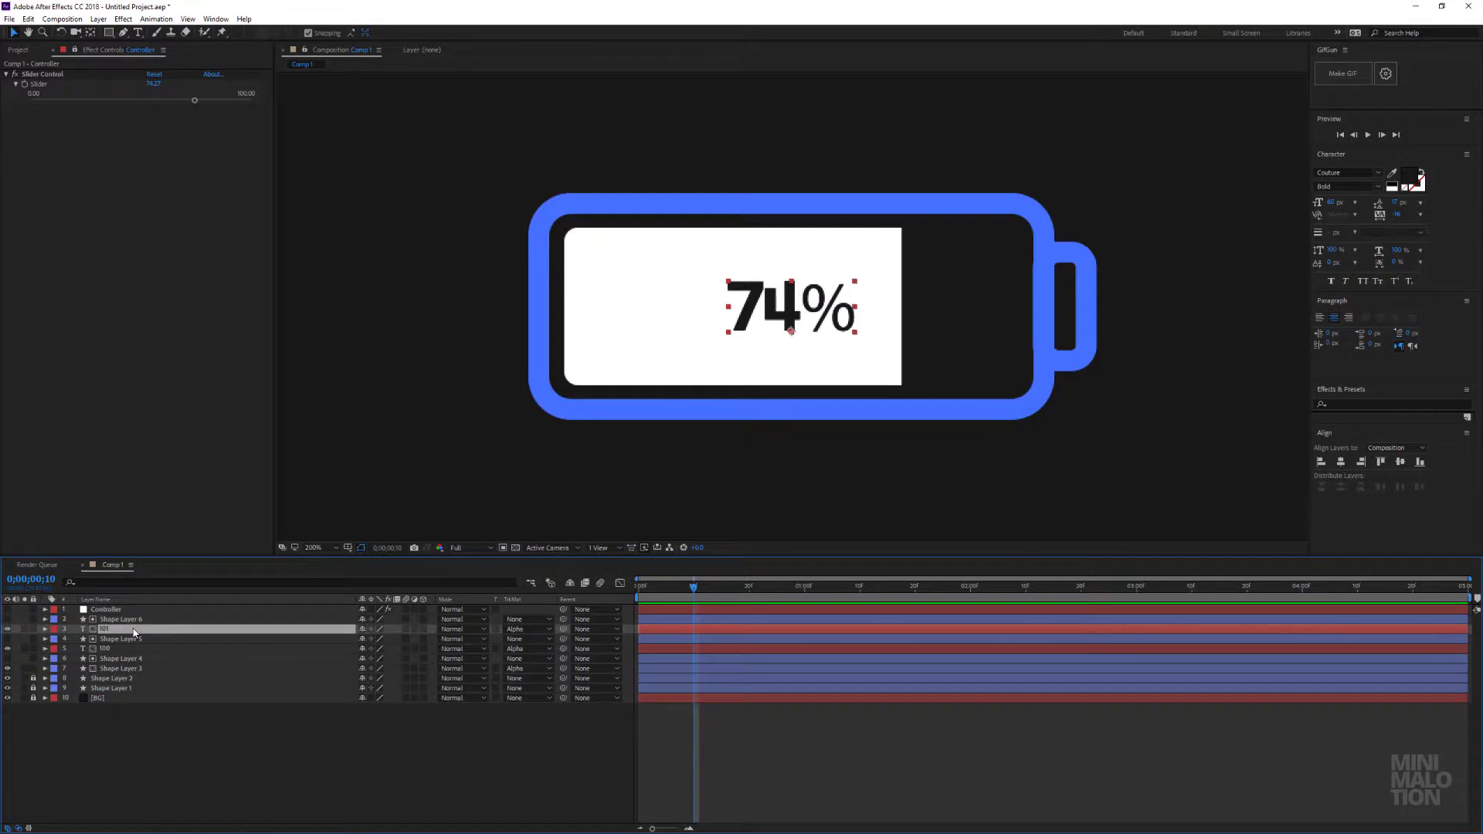
left_click(528, 629)
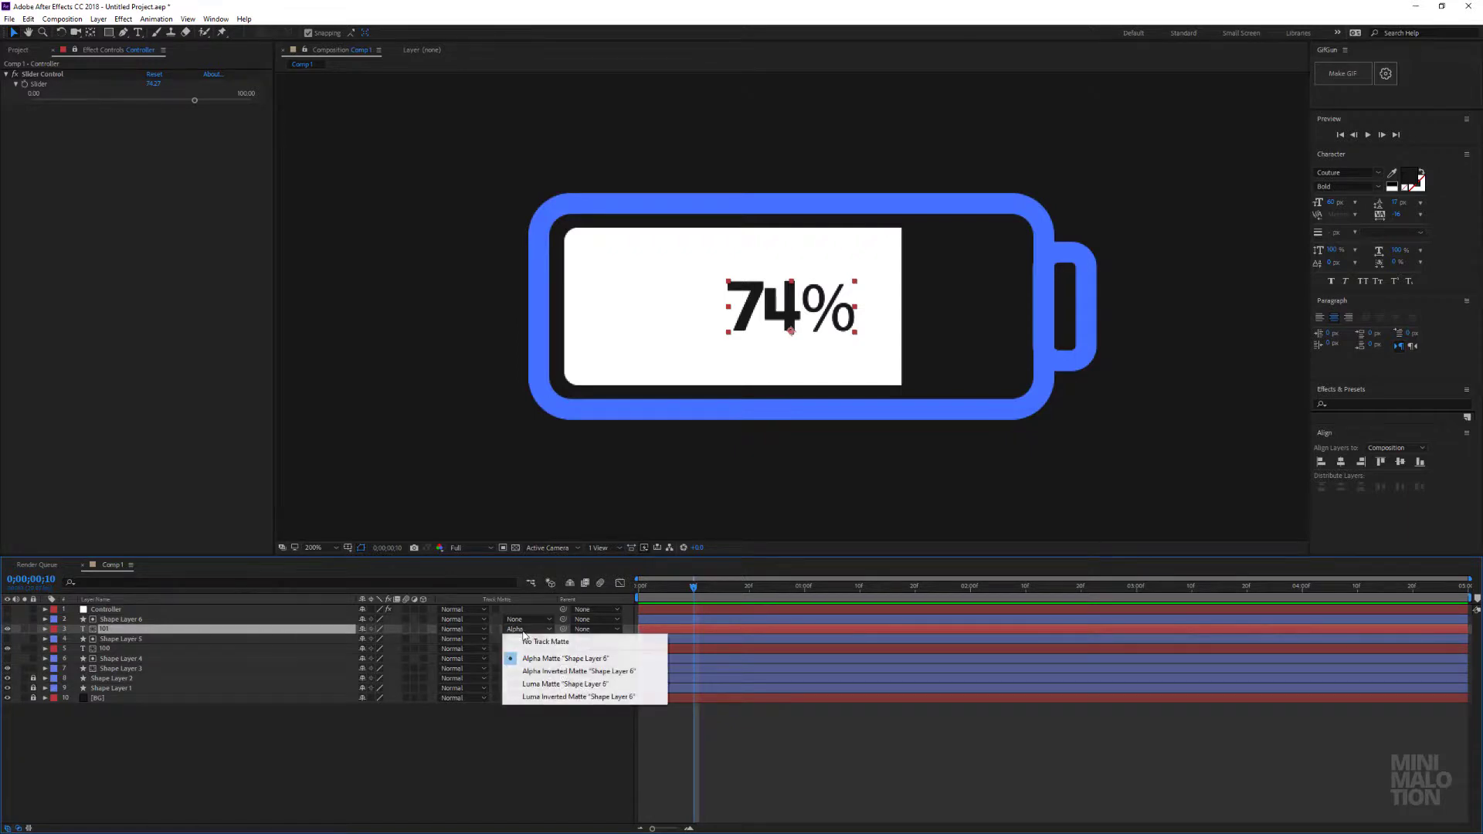
left_click(541, 672)
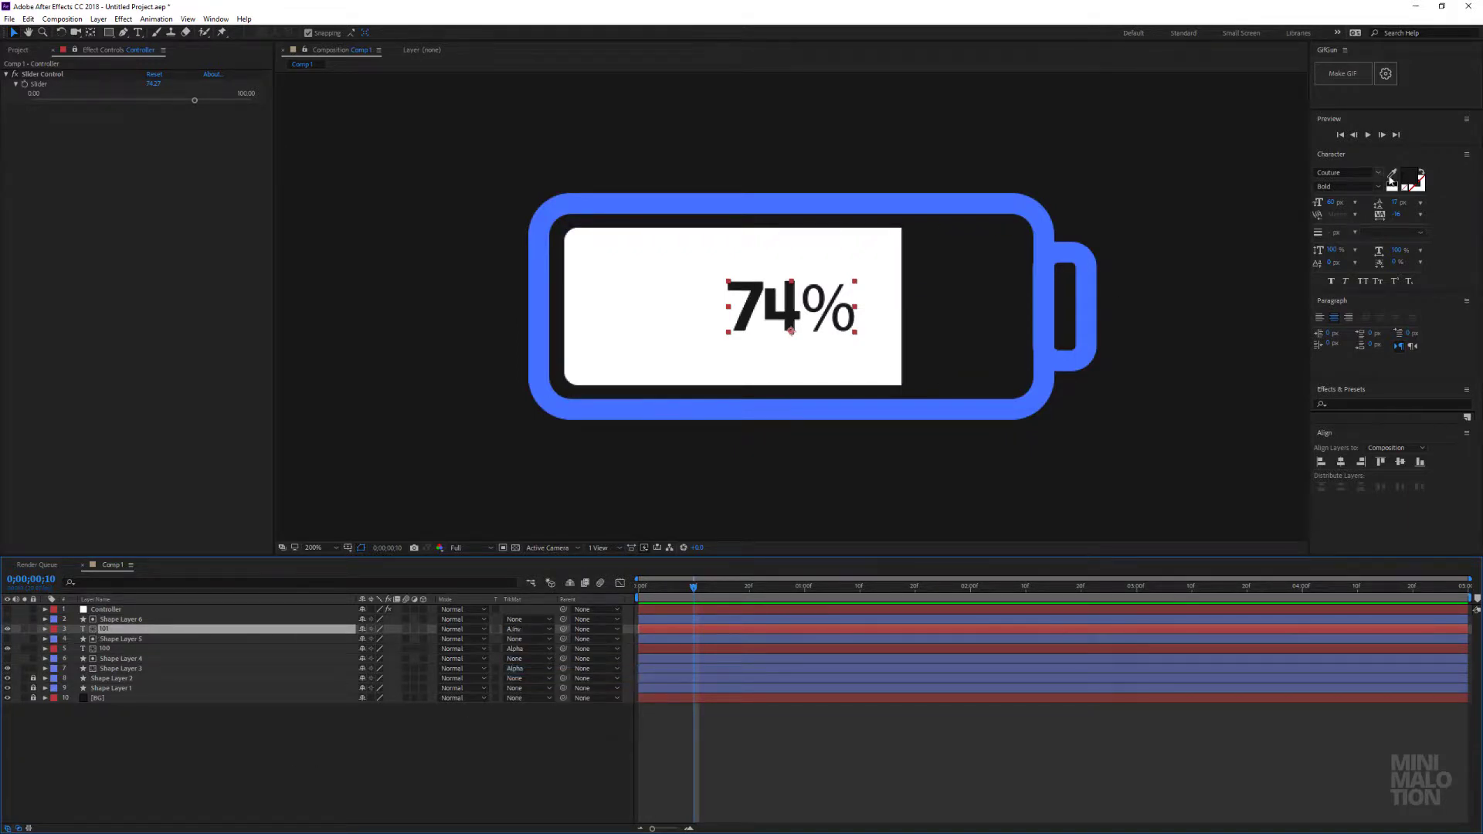
- Change the upper percentage text layer's fill colour to white and deselect the layers
left_click(1408, 178)
left_click_drag(999, 298, 827, 236)
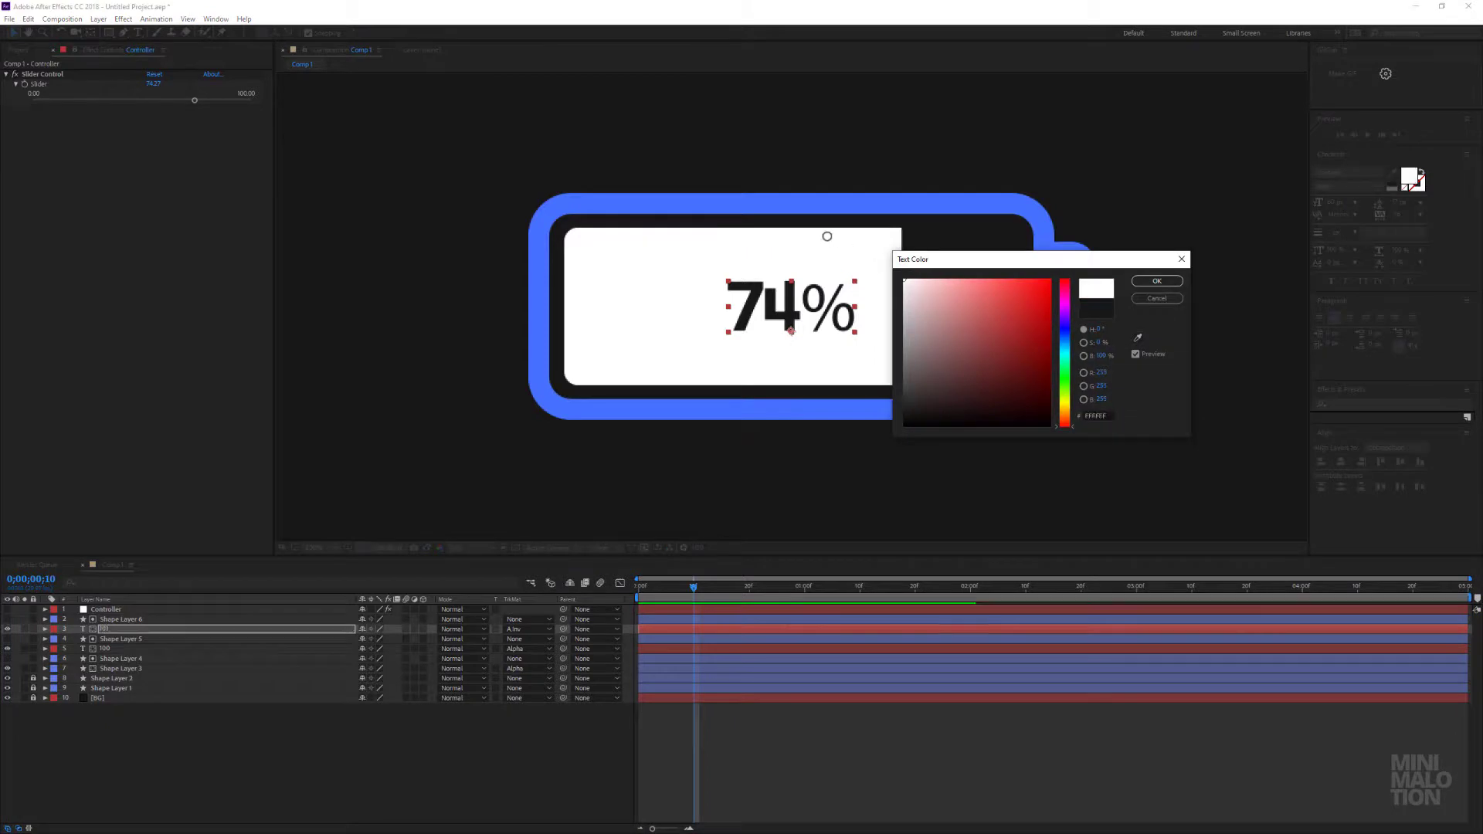
left_click(1155, 284)
left_click(242, 748)
left_click(116, 621)
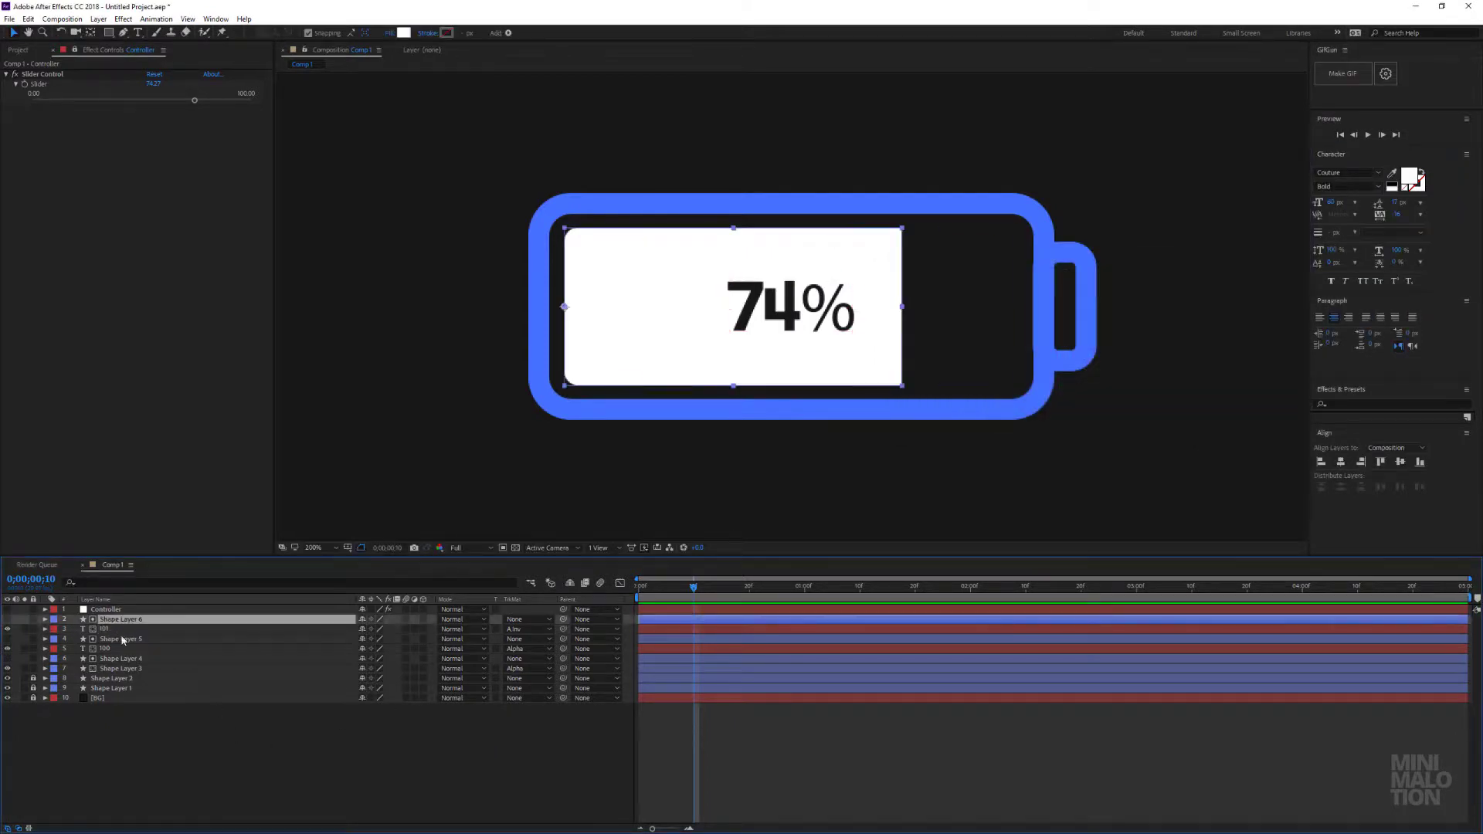
left_click(183, 720)
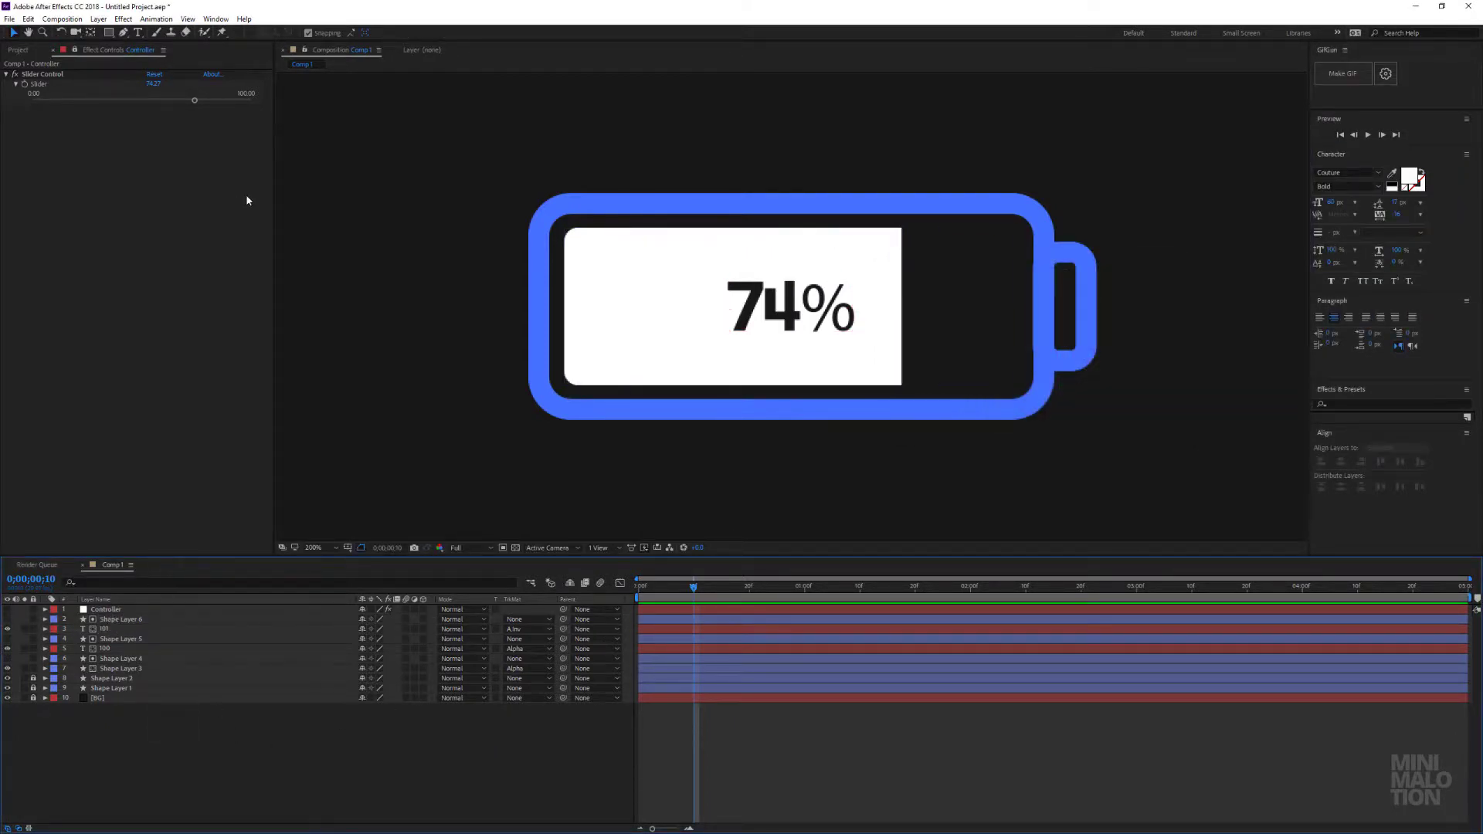
- Lower the Controller slider to about 54 to check the text's colour split, and fit the composition view up to 100%
left_click_drag(194, 99, 145, 107)
scroll(710, 276, "down", 4)
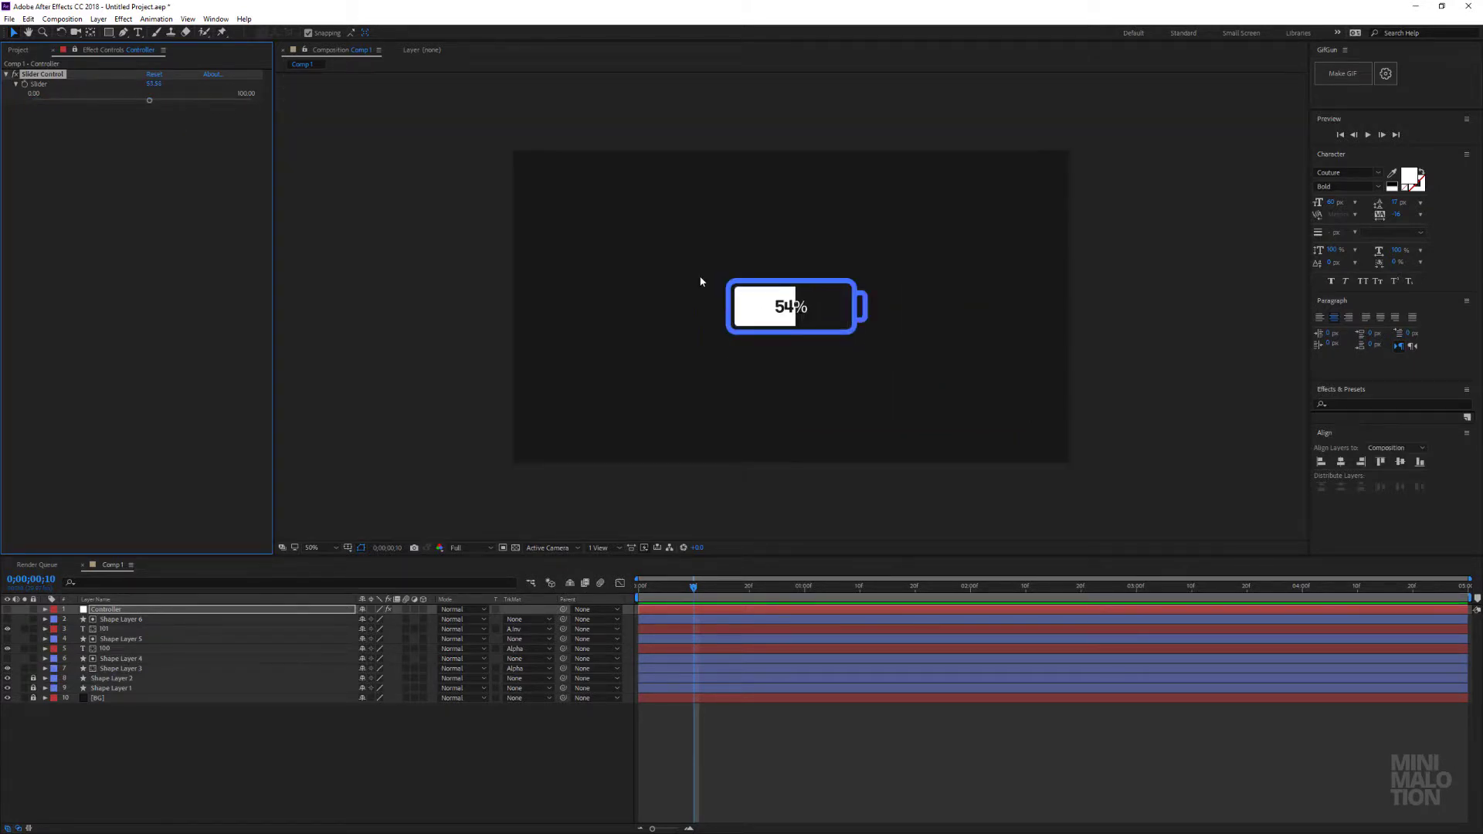
left_click(309, 547)
left_click(325, 564)
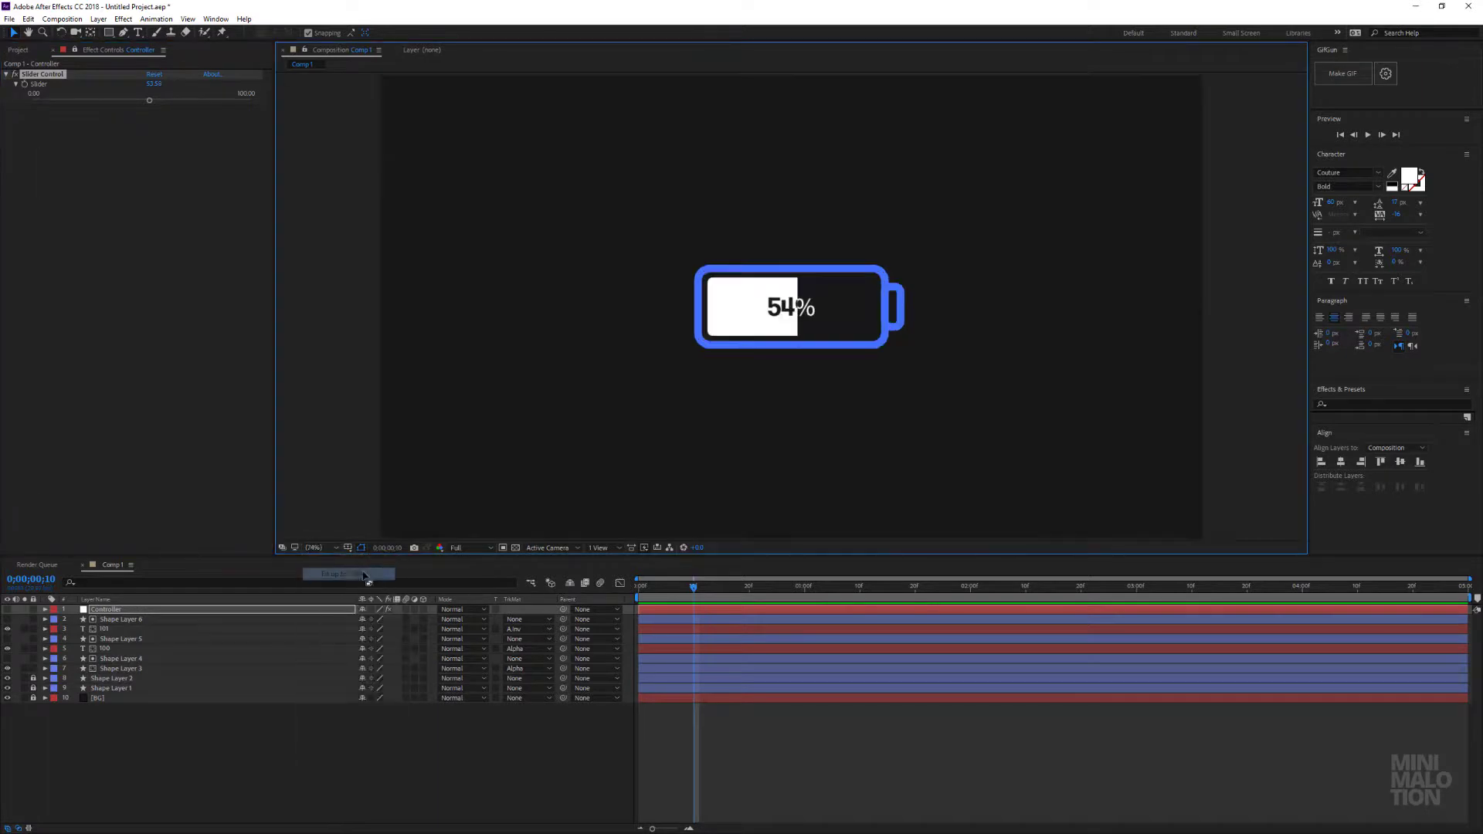
- Set the Controller slider to 0, keyframe it, and place the keyframe at the start of the timeline
left_click_drag(149, 103, 21, 105)
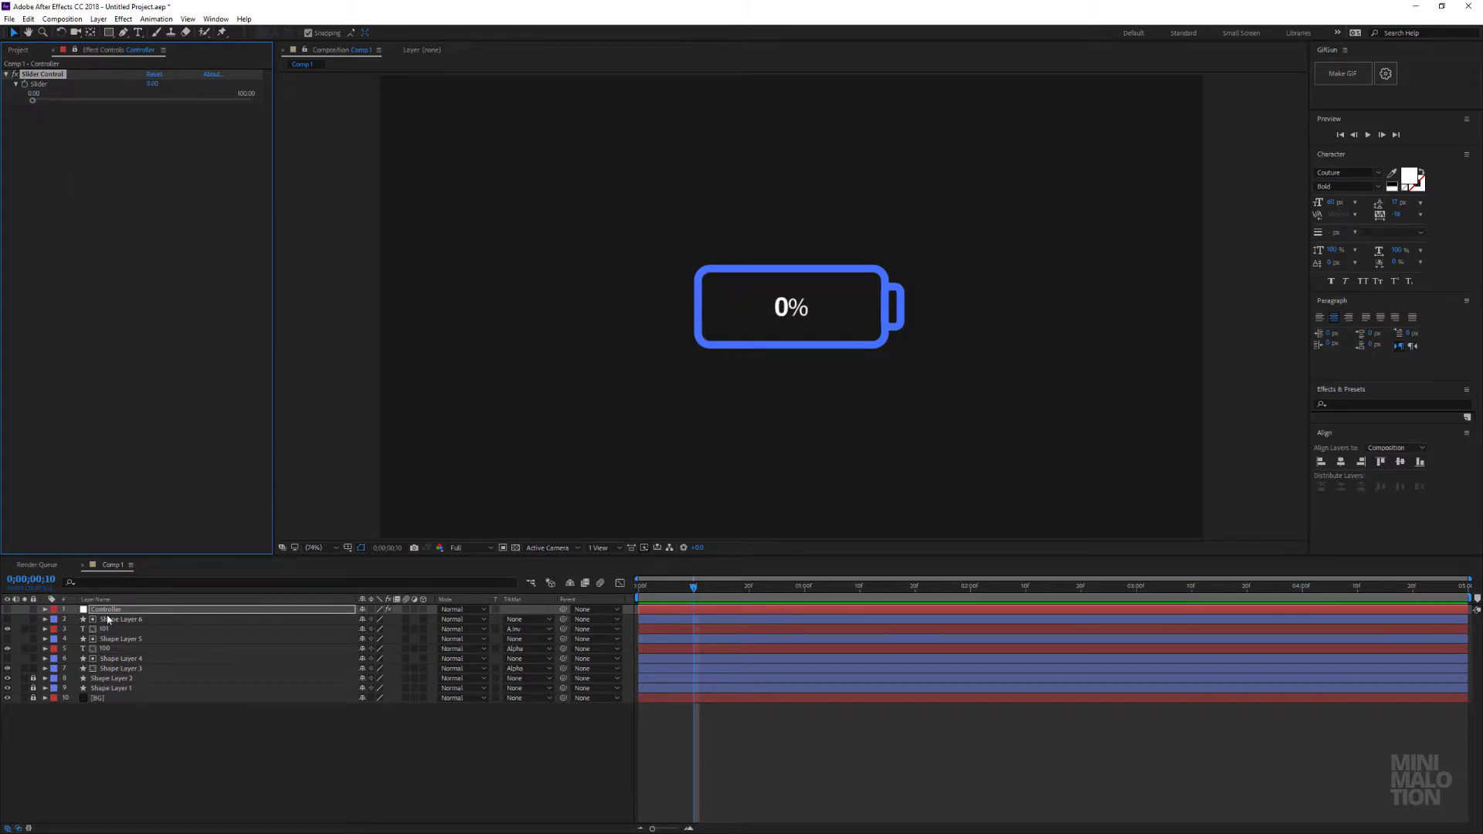
left_click(107, 619)
left_click(110, 610)
left_click(27, 91)
left_click(677, 611)
key("u")
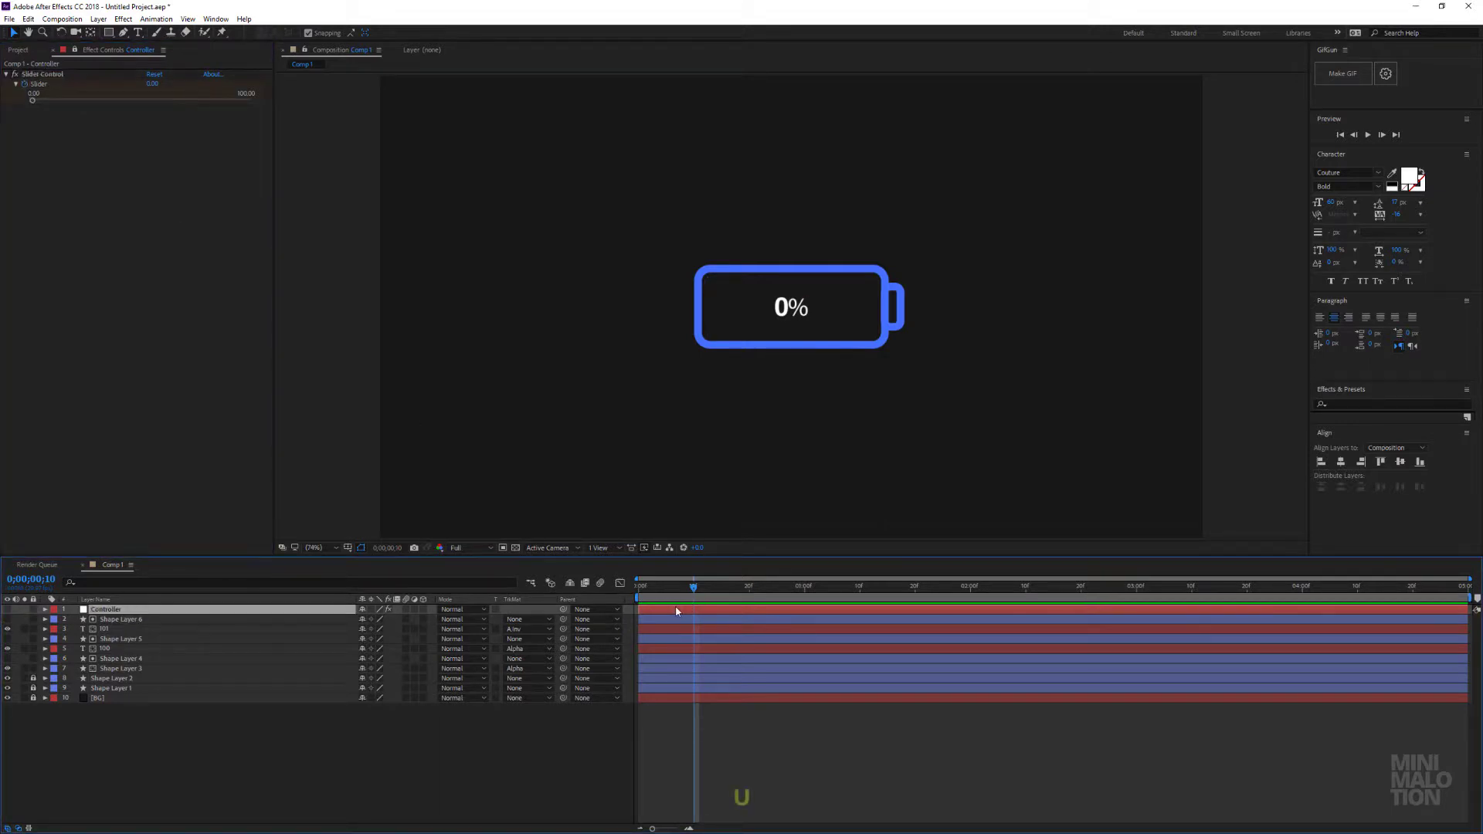
left_click_drag(694, 631, 638, 630)
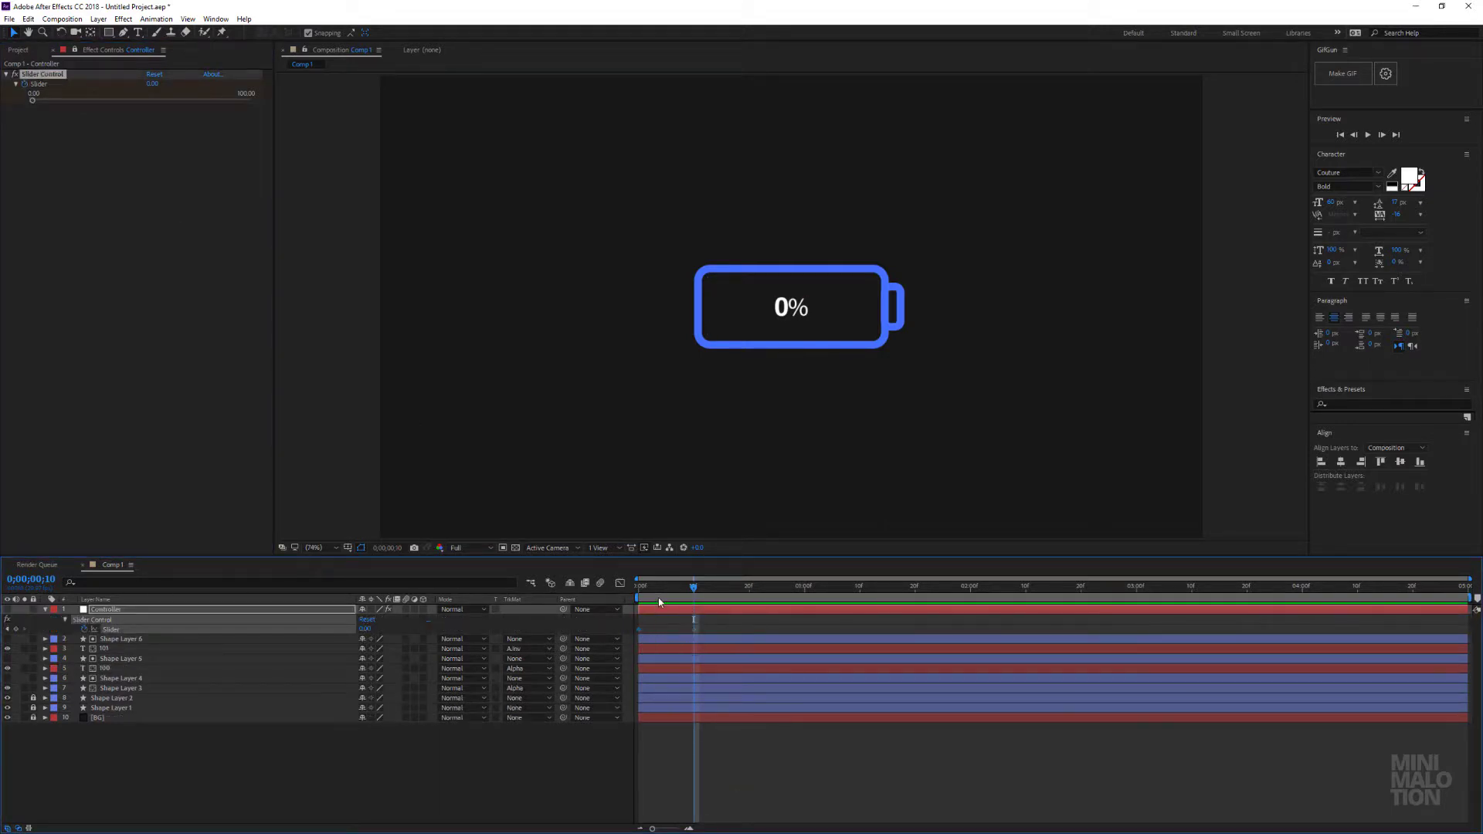
- Add a Controller slider keyframe of 100 at 1 second
left_click(42, 124)
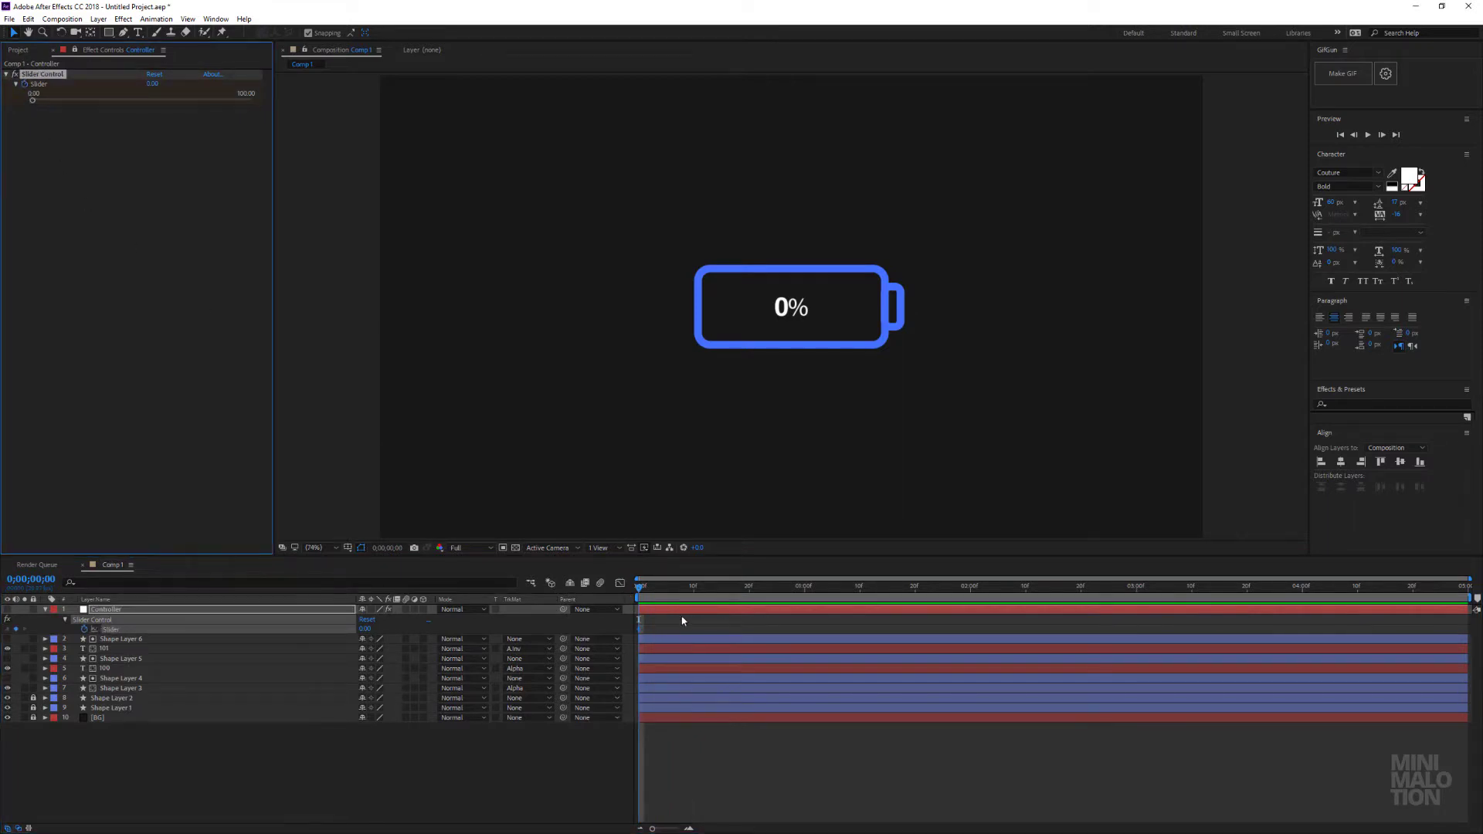
left_click_drag(678, 597, 806, 607)
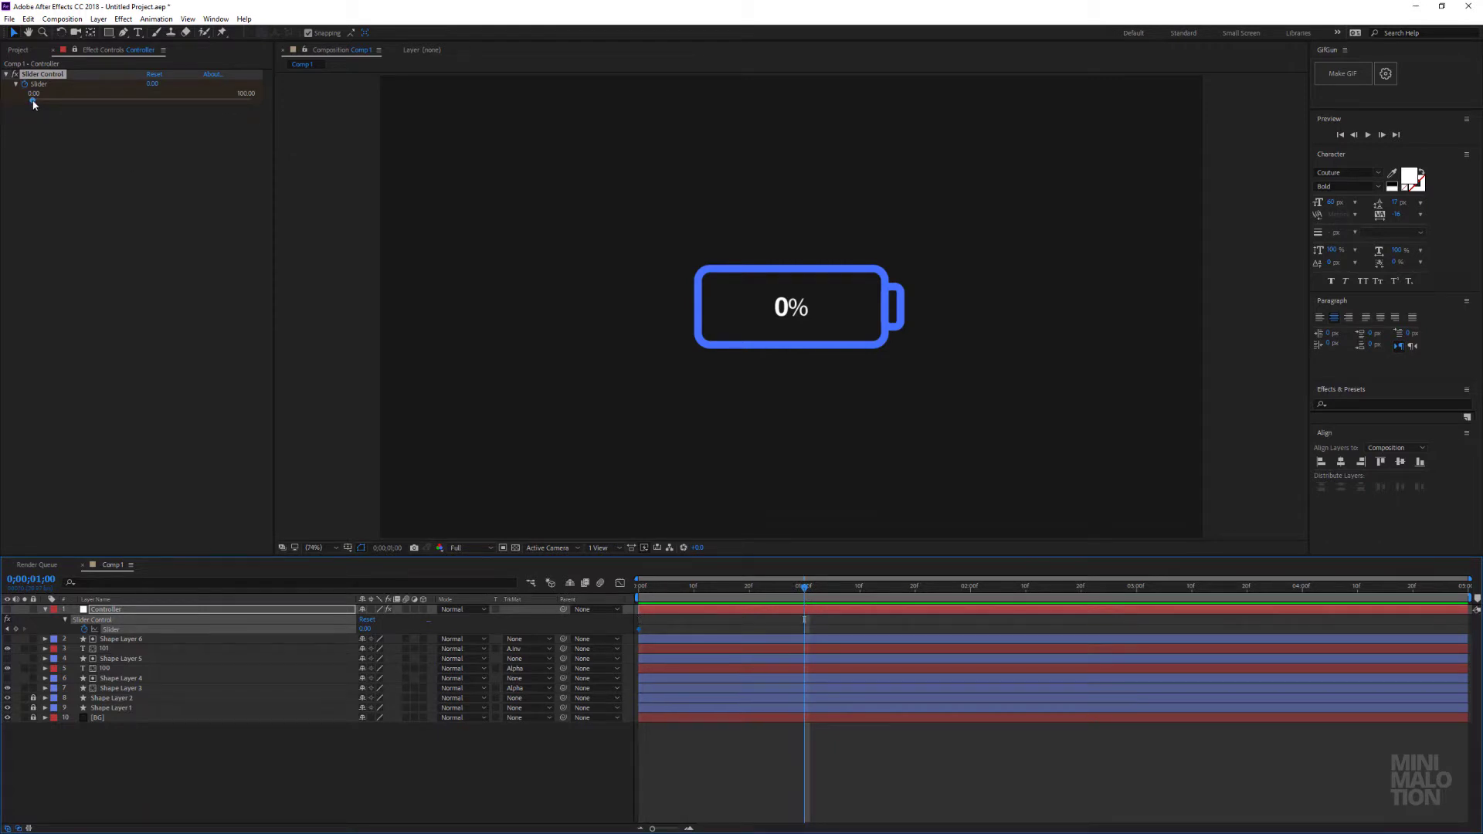
left_click_drag(33, 102, 300, 117)
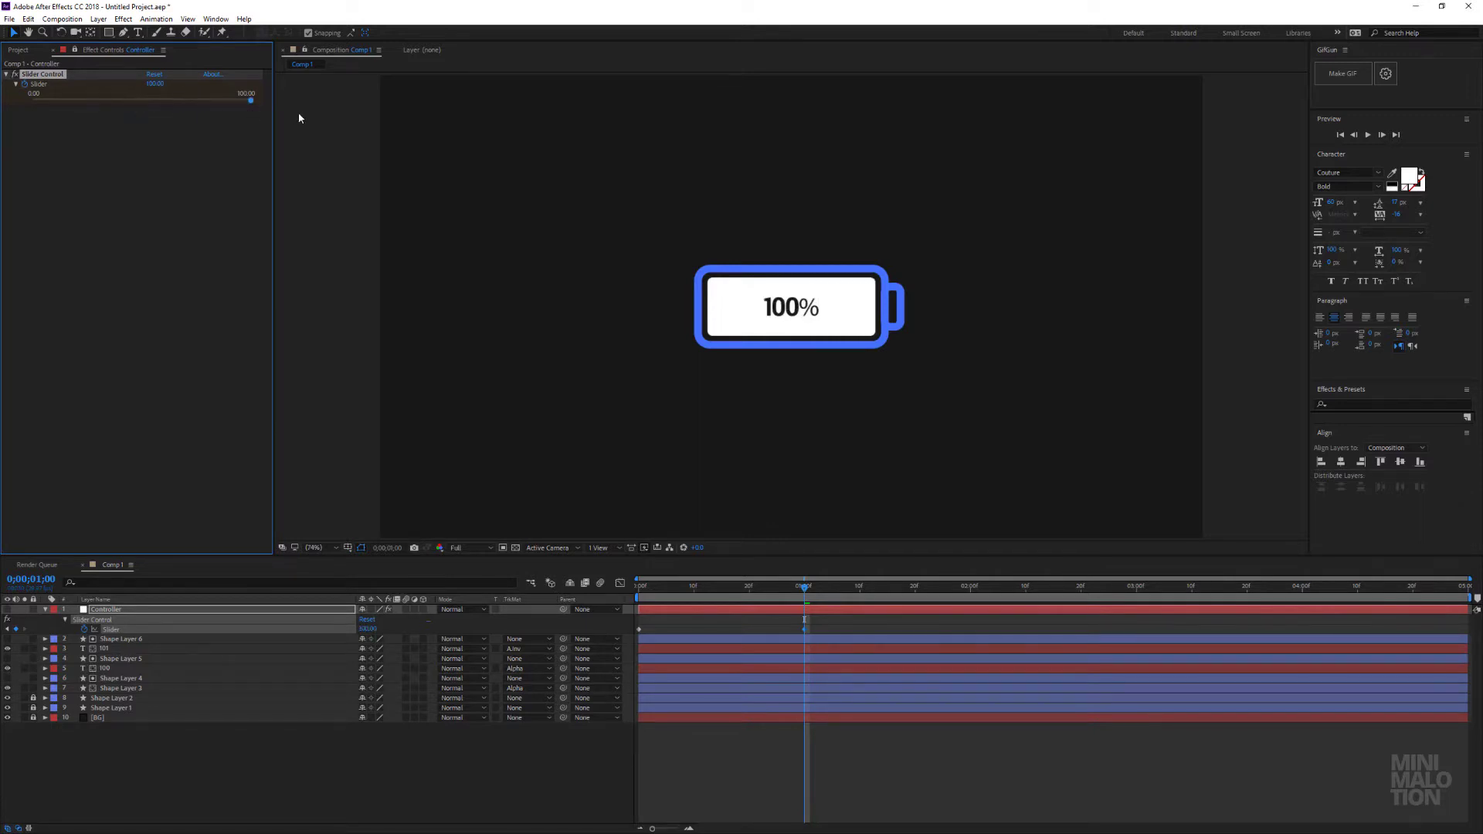
- Apply Easy Ease to both Controller slider keyframes
left_click_drag(804, 585, 639, 585)
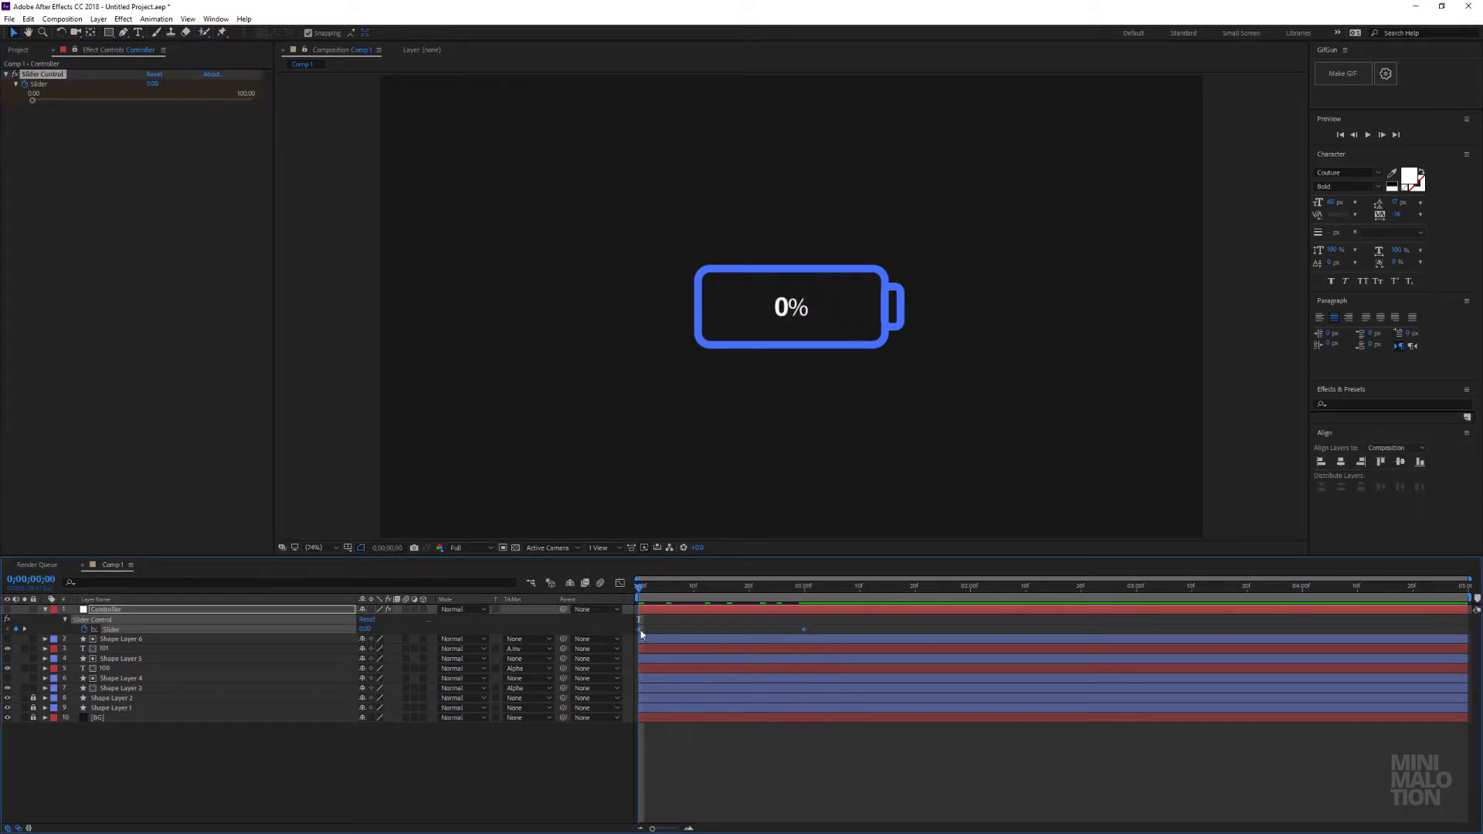
right_click(639, 630)
mouse_move(709, 773)
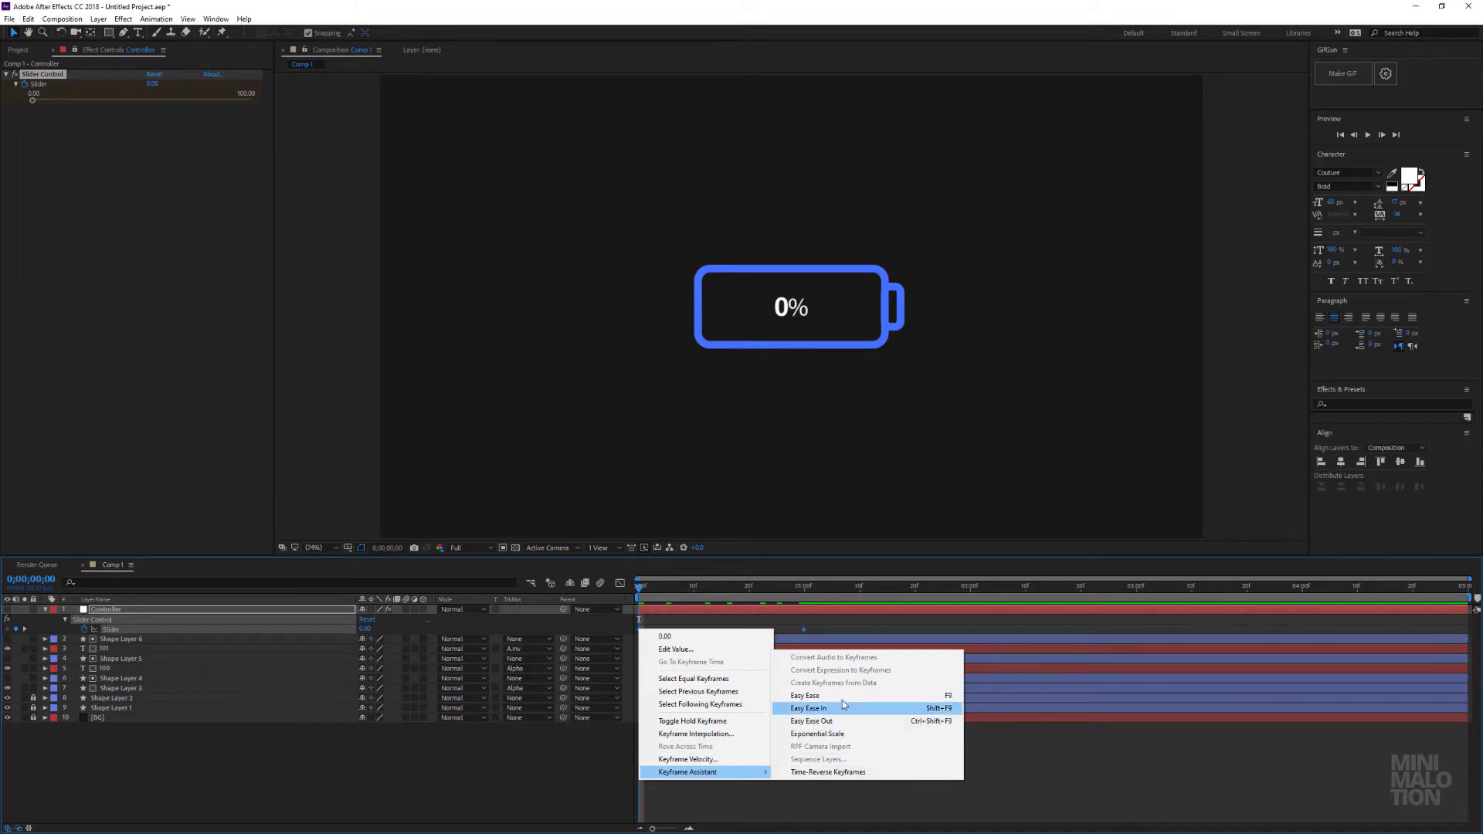
left_click(803, 696)
- Reshape the slider's speed graph into a sharp central peak with long eases at both ends, then close the graph
key("shift+F3")
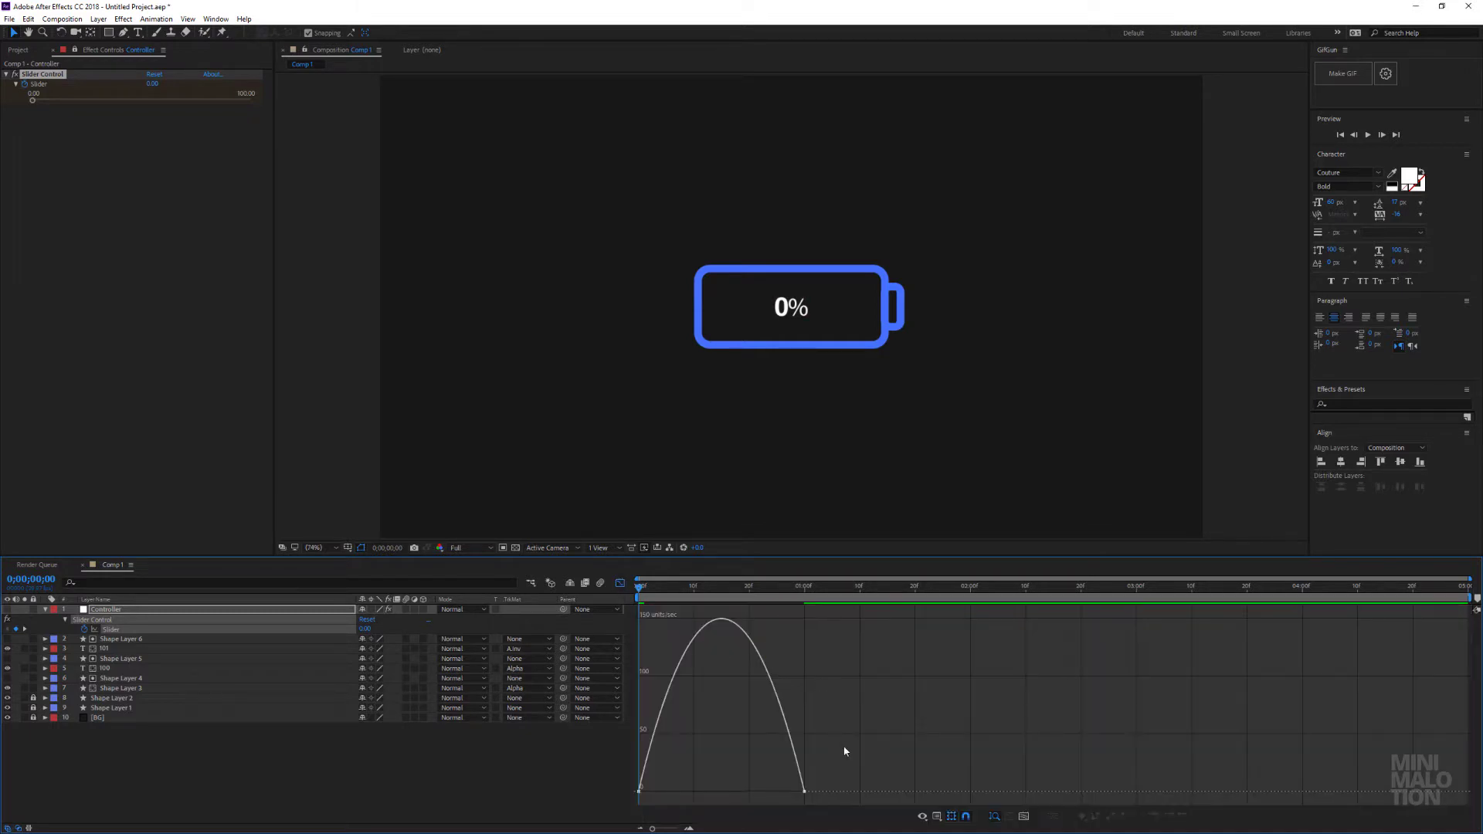
left_click_drag(778, 789, 732, 790)
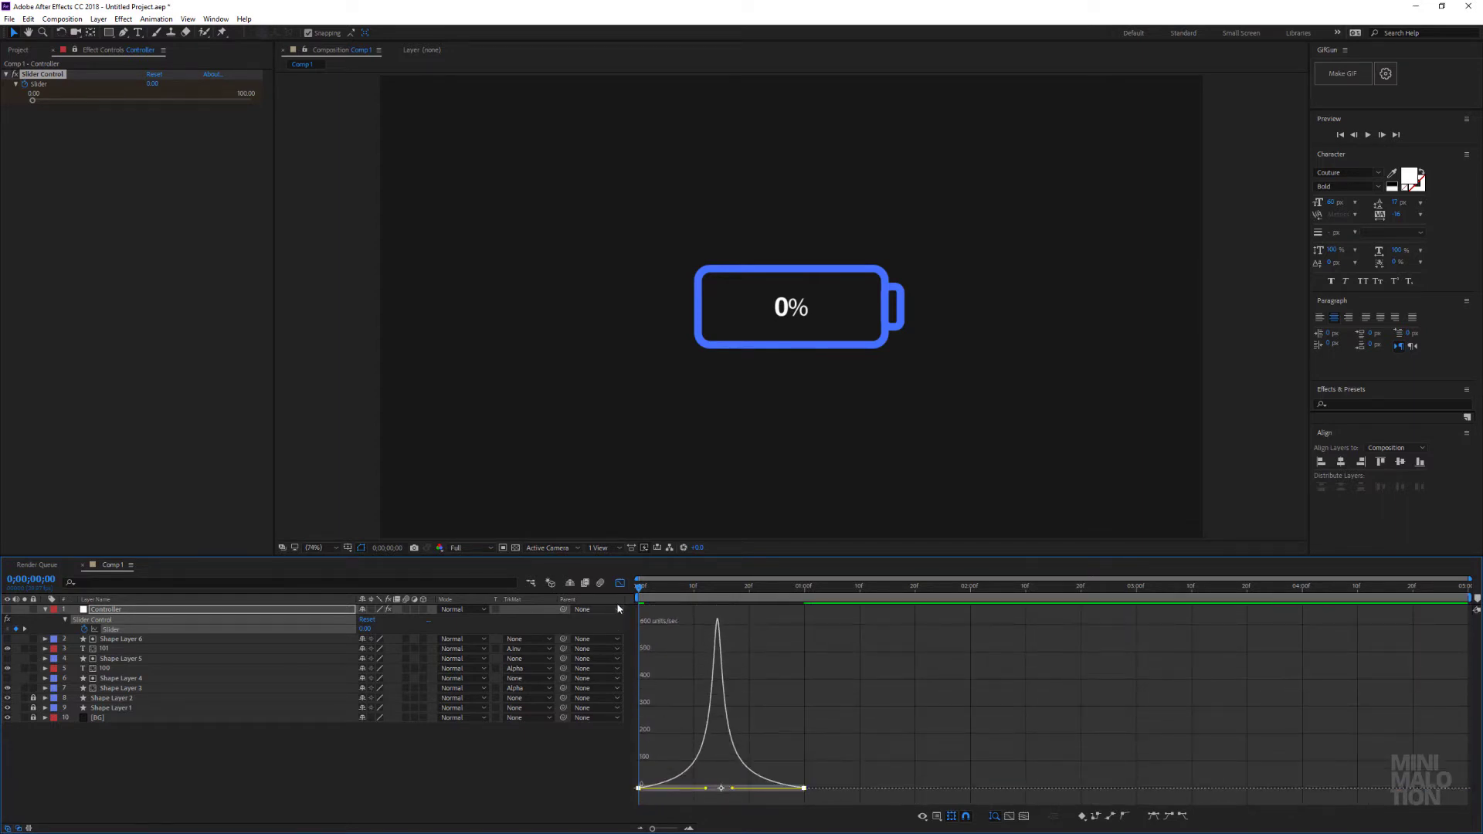
key("shift+F3")
left_click(718, 726)
- Set the work area end at 0;00;02;03 and preview the battery animation
left_click_drag(776, 592, 682, 602)
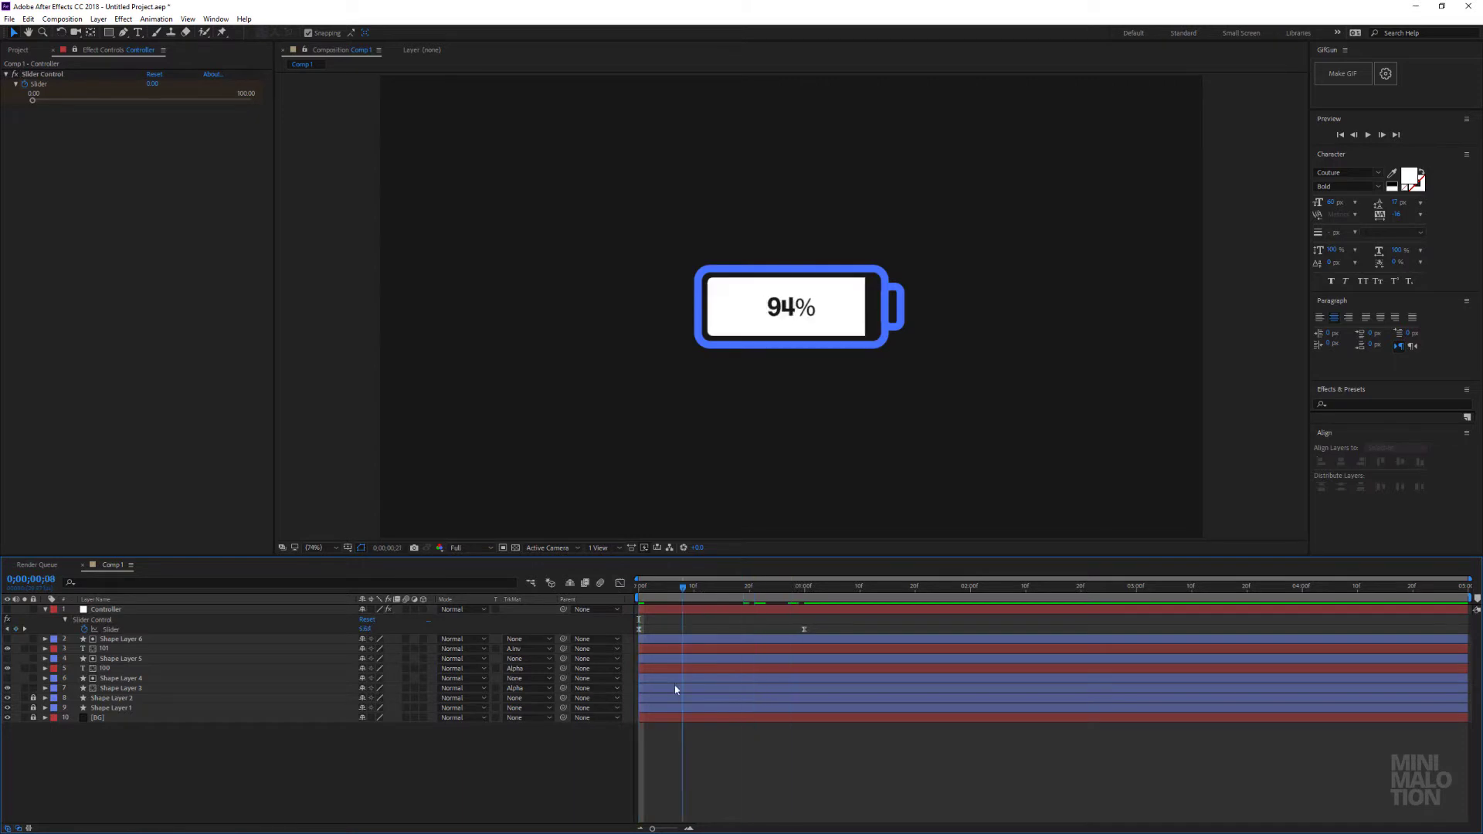
left_click_drag(860, 593, 987, 593)
key("n")
key("space")
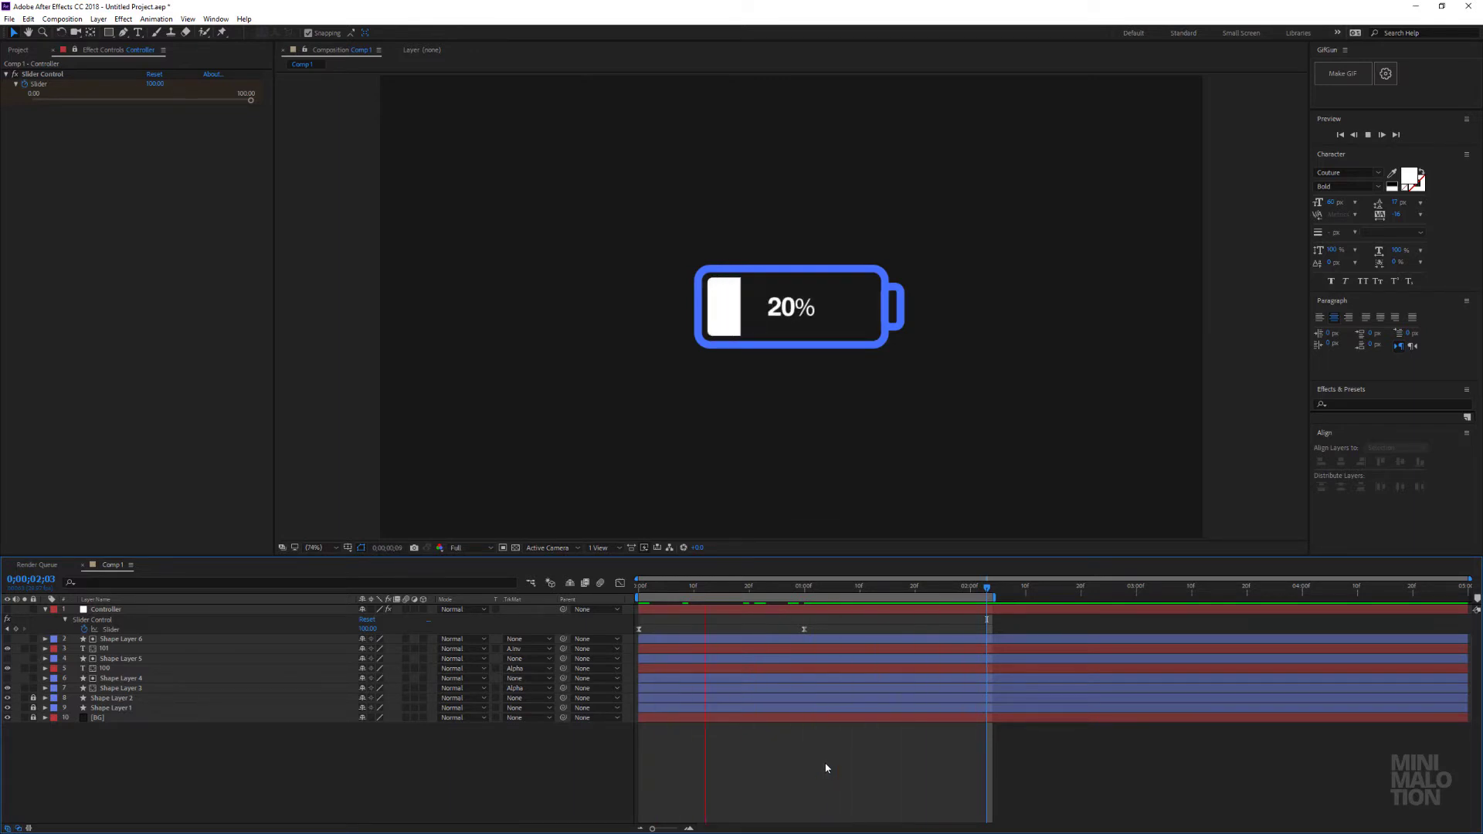
key("space")
- Unlock the battery outline layers, Shape Layer 1 and Shape Layer 2, and select the cap on Shape Layer 2
scroll(961, 321, "up", 1)
scroll(961, 321, "up", 1)
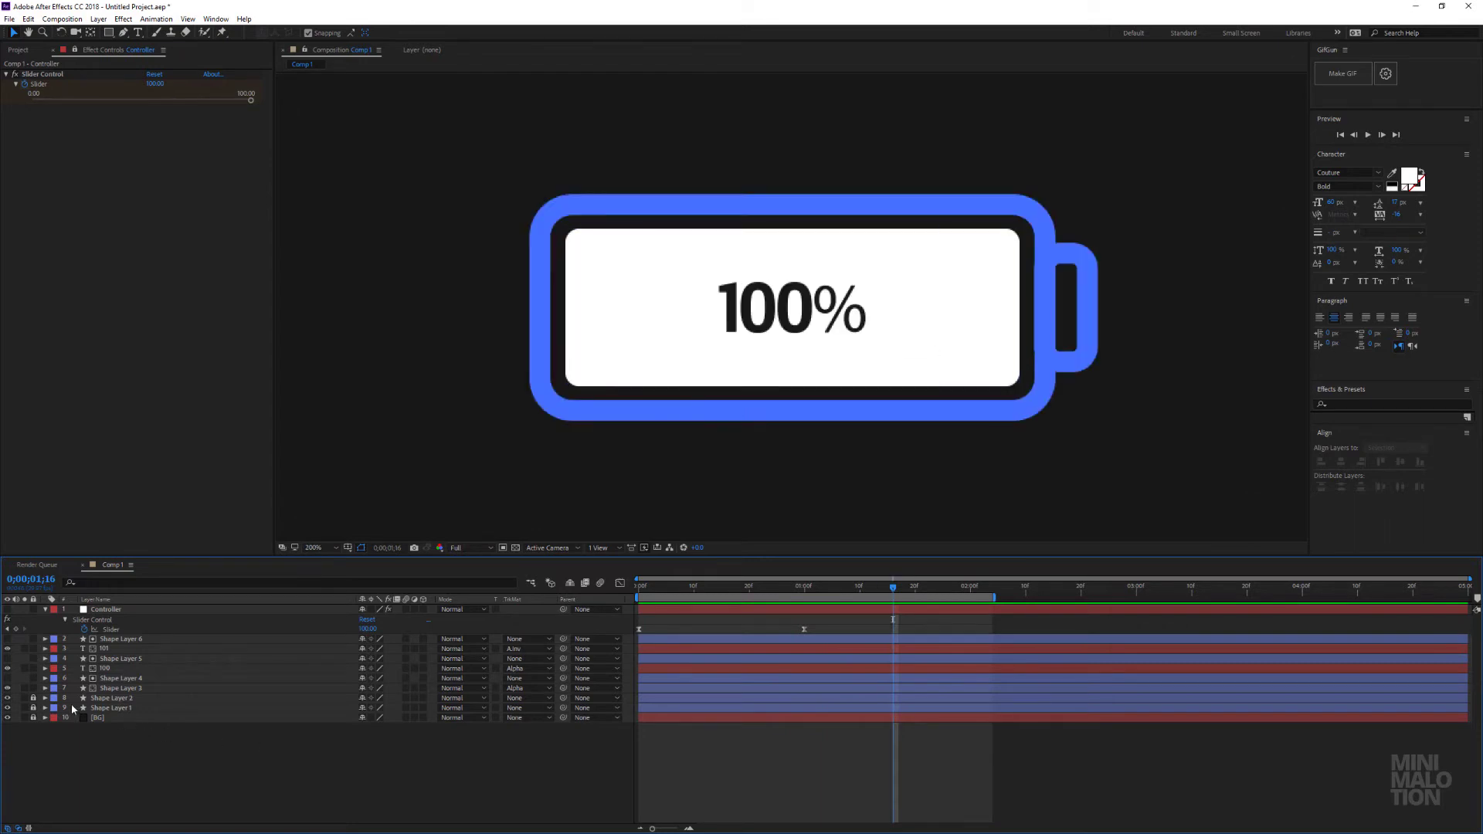
left_click(116, 708)
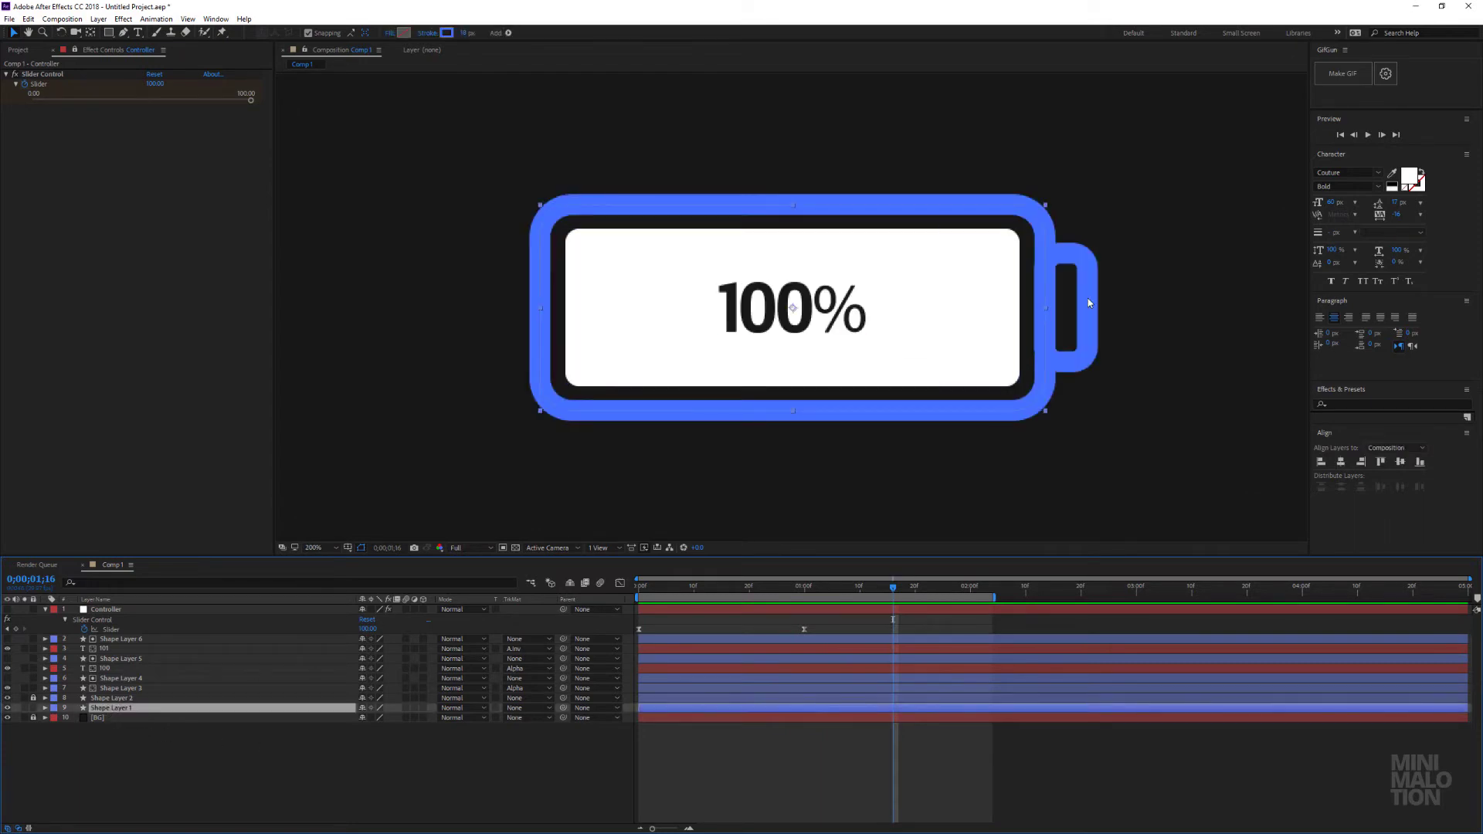
left_click(103, 699)
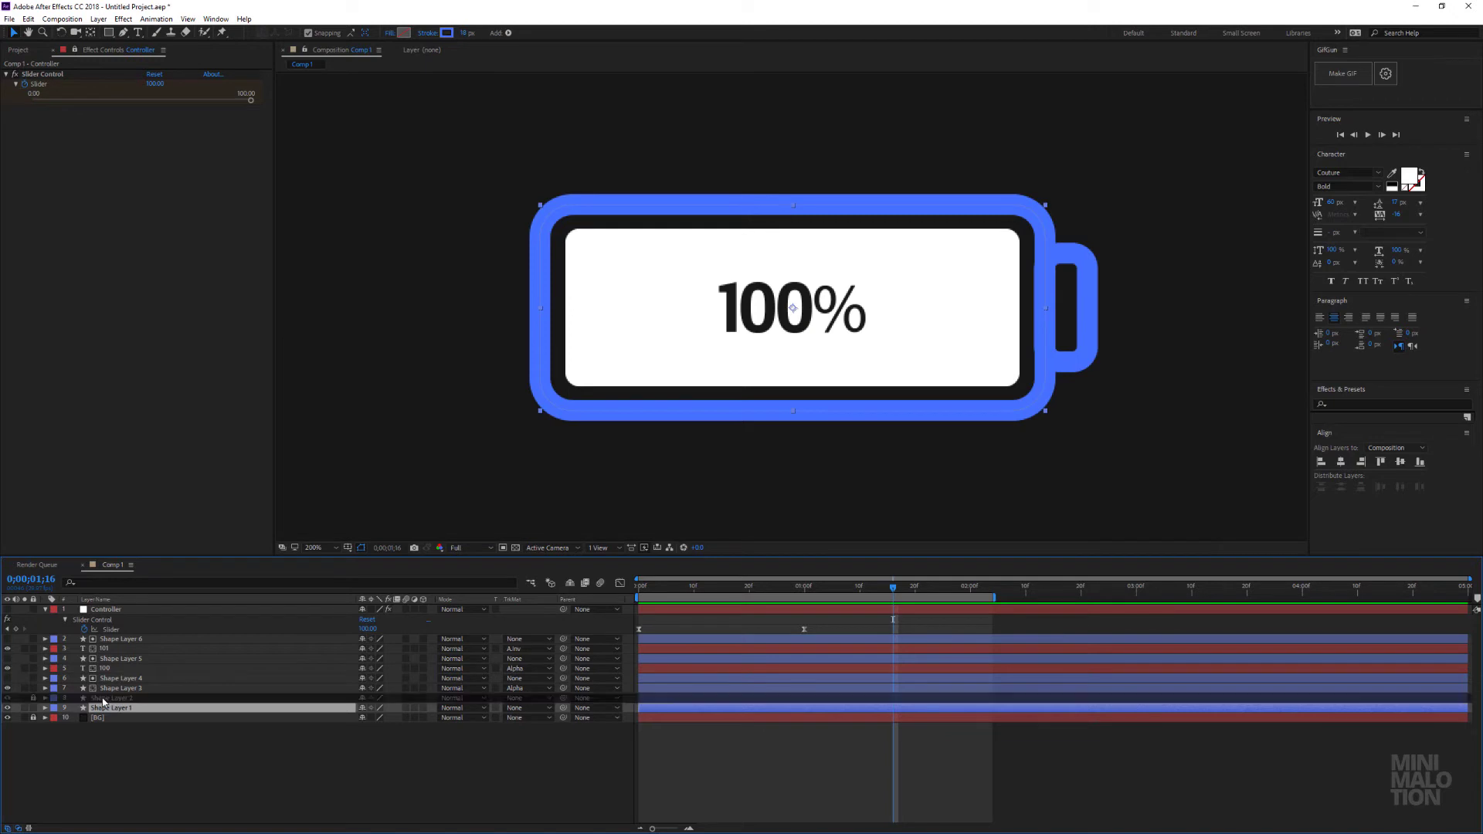
left_click(34, 698)
left_click(107, 699)
- Nudge the battery cap slightly against the battery body, and lock both outline layers again
scroll(1087, 323, "up", 1)
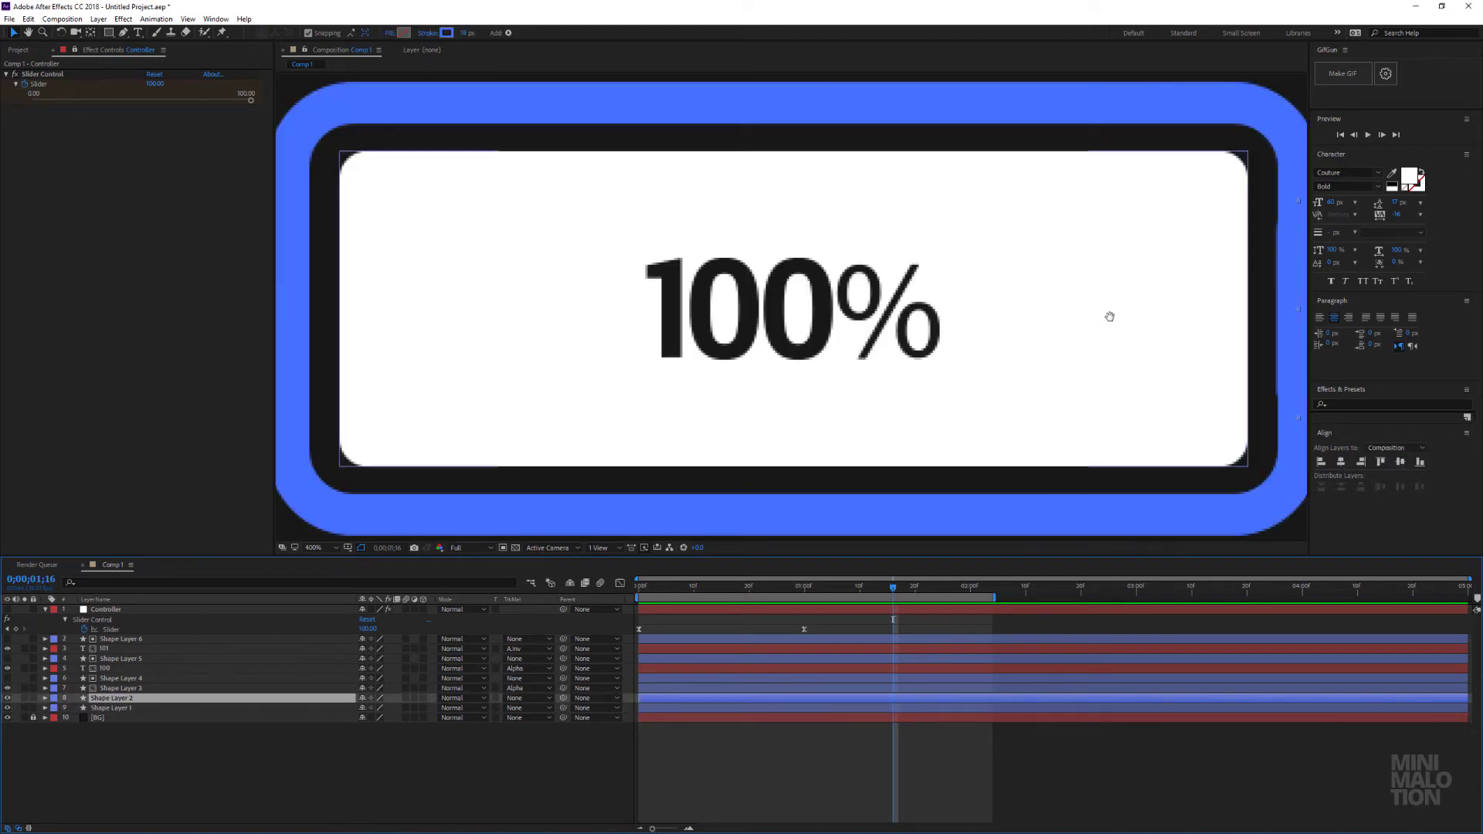
left_click_drag(1102, 315, 569, 356)
key("v")
left_click_drag(808, 350, 810, 349)
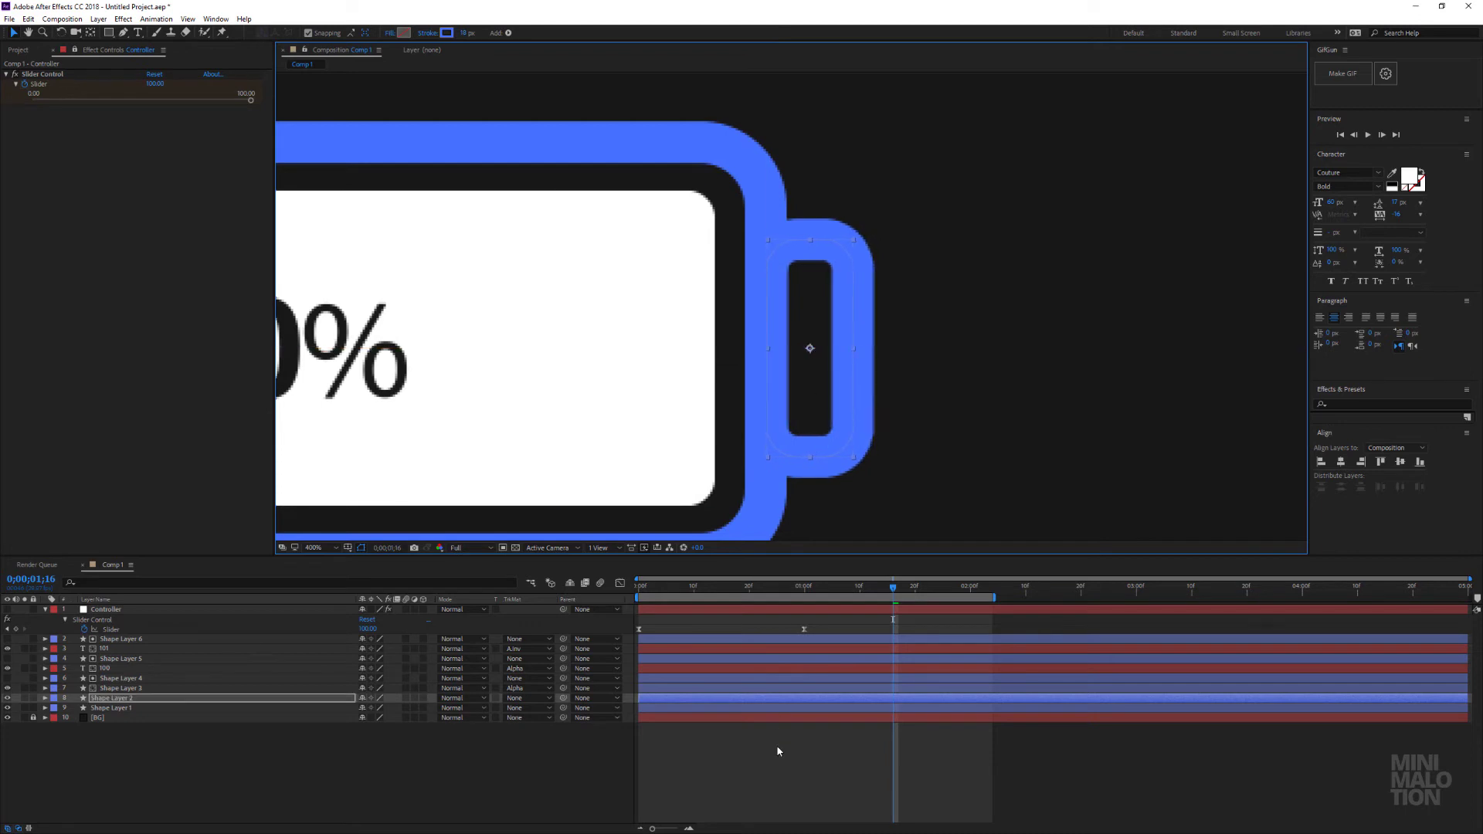
left_click(778, 749)
- Scrub back to 0;00;00;15 and fit the whole composition in view to check the partly filled battery
scroll(757, 384, "down", 2)
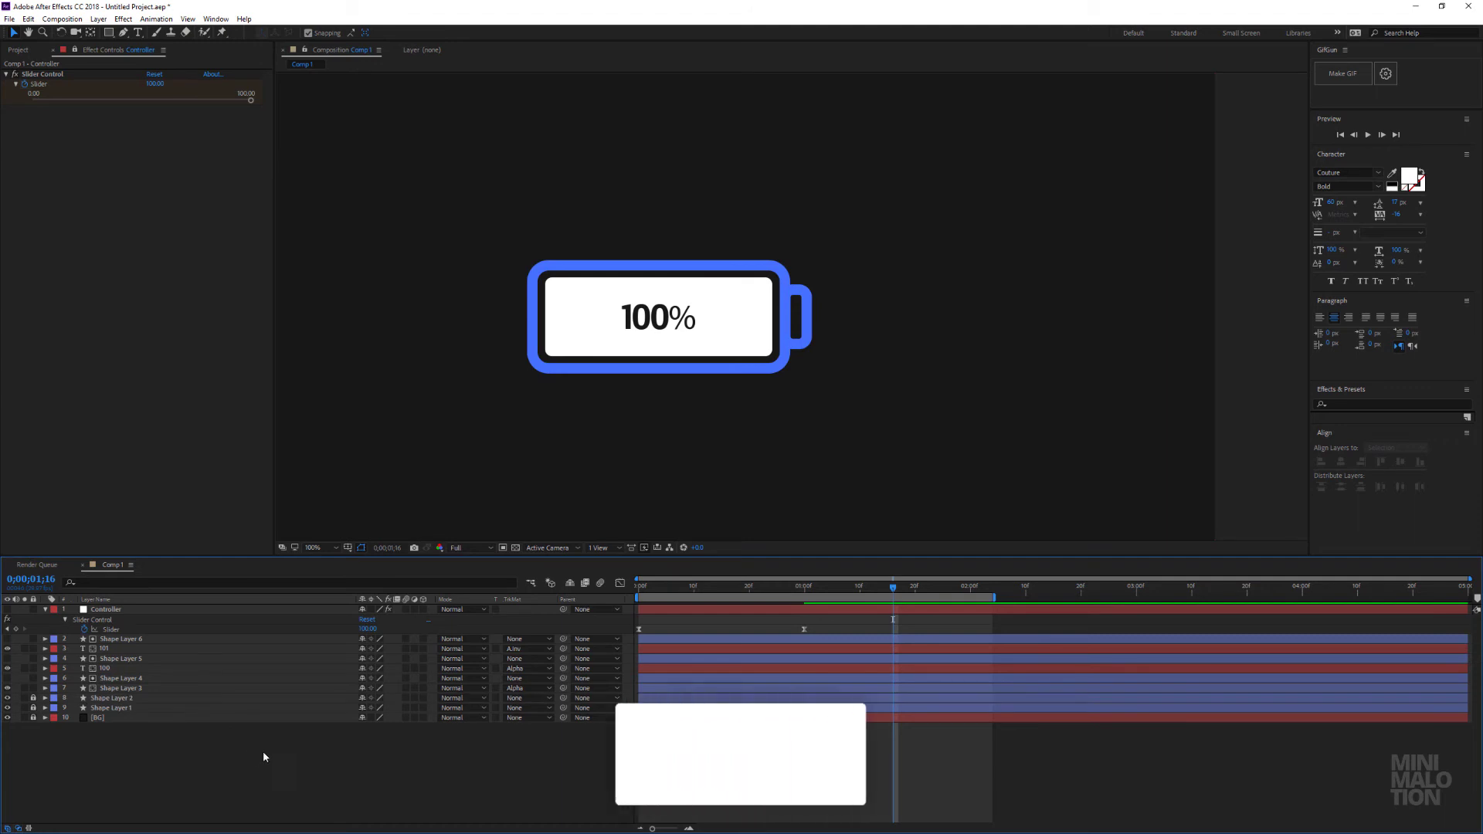
scroll(649, 374, "down", 1)
left_click_drag(893, 588, 725, 604)
left_click(321, 548)
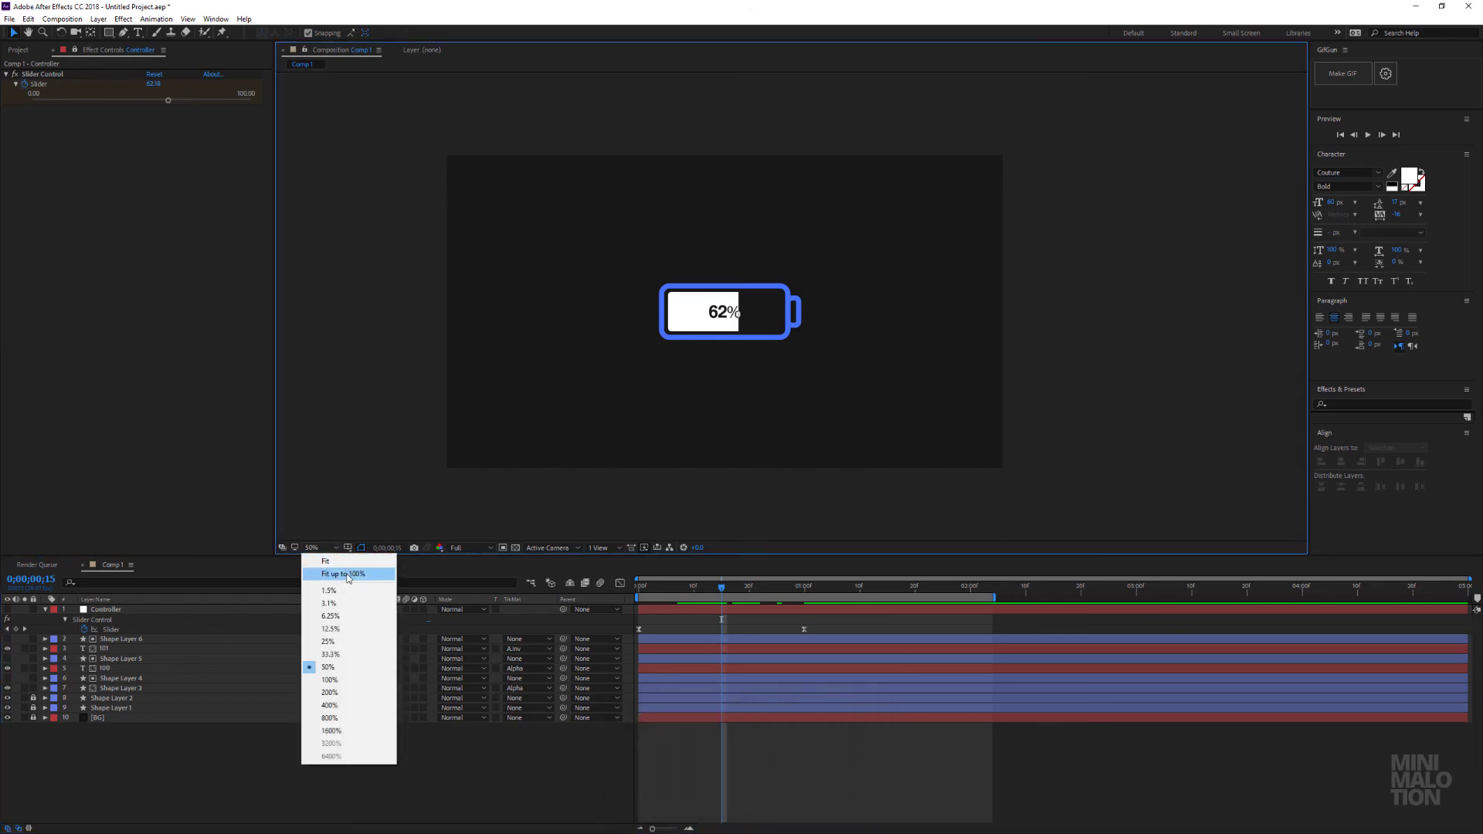
left_click(348, 575)
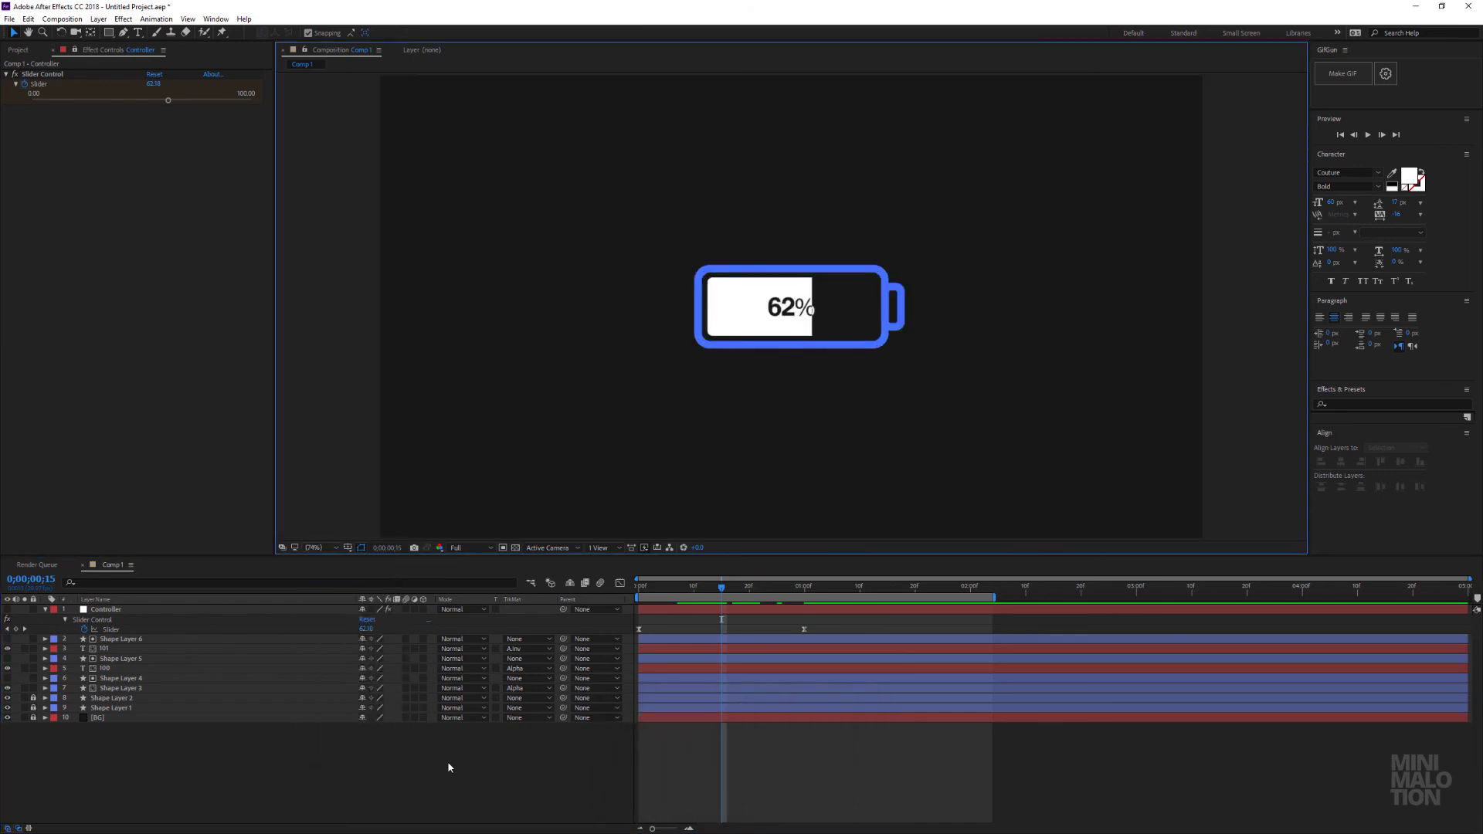